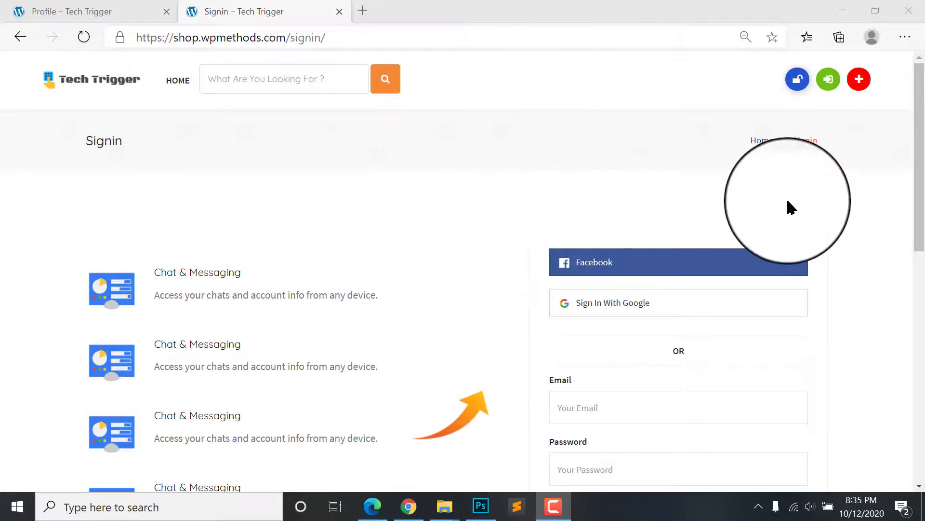
Switch to the open Tech Trigger profile page, where the phone number shows Not verified.
click(95, 14)
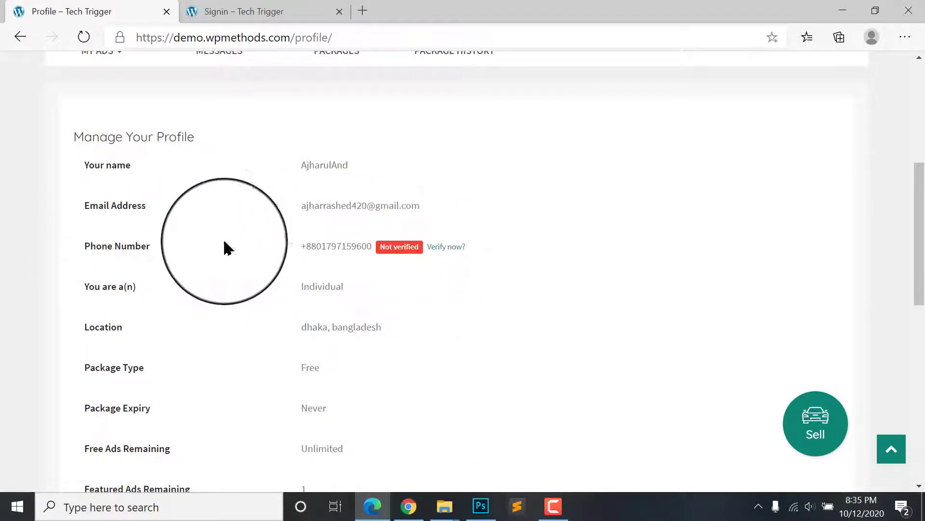
Highlight the phone number's Not verified status on the profile page.
scroll(635, 242, up, 4)
scroll(487, 204, down, 3)
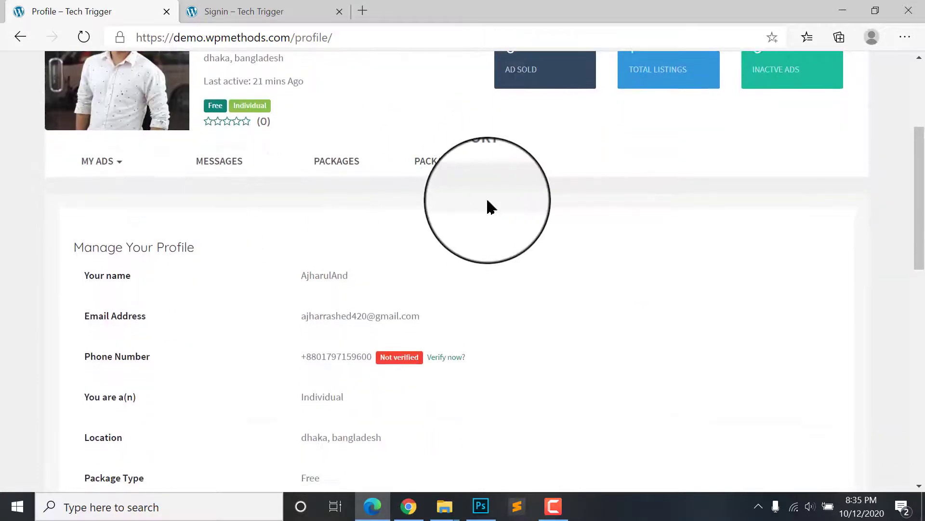
scroll(378, 153, up, 1)
scroll(297, 266, down, 1)
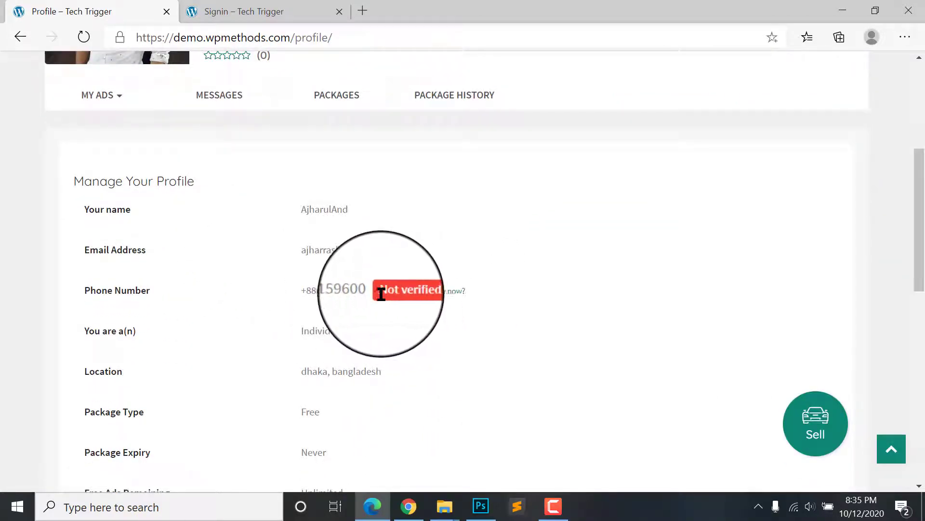
drag(384, 291, 424, 289)
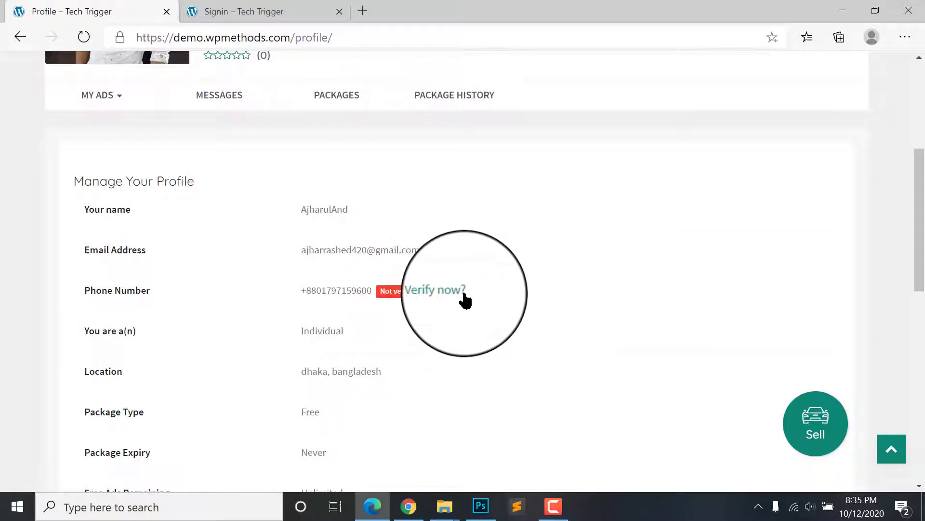
Look over the profile, then bring the WordPress admin Theme Options window forward.
scroll(414, 301, up, 1)
scroll(392, 284, down, 2)
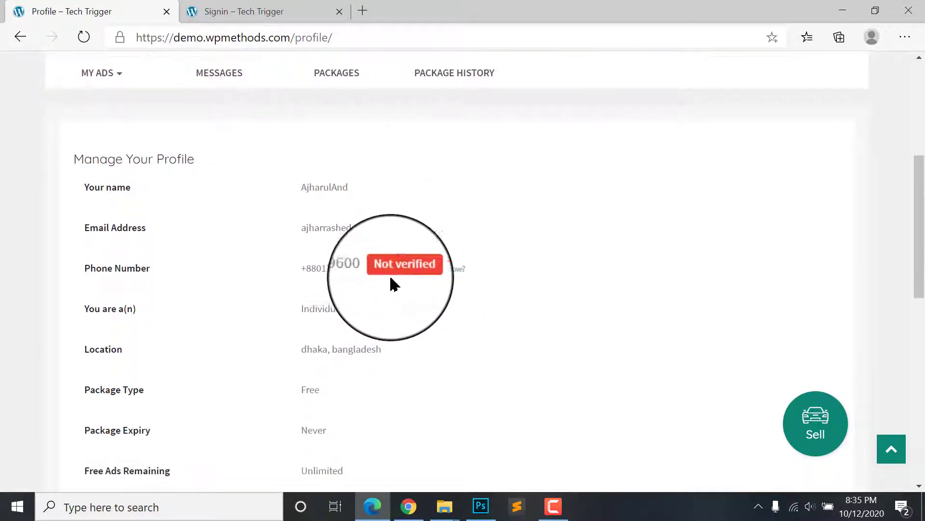
scroll(433, 279, up, 3)
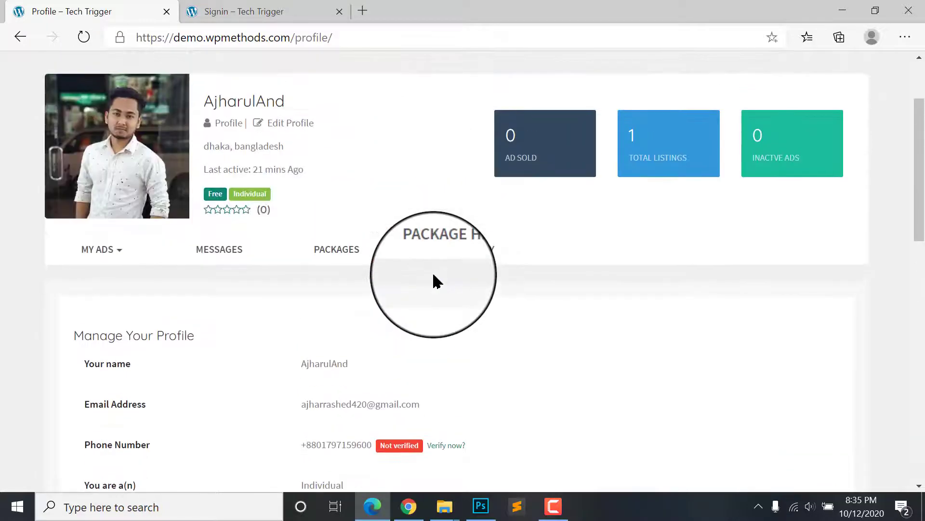
scroll(436, 280, down, 1)
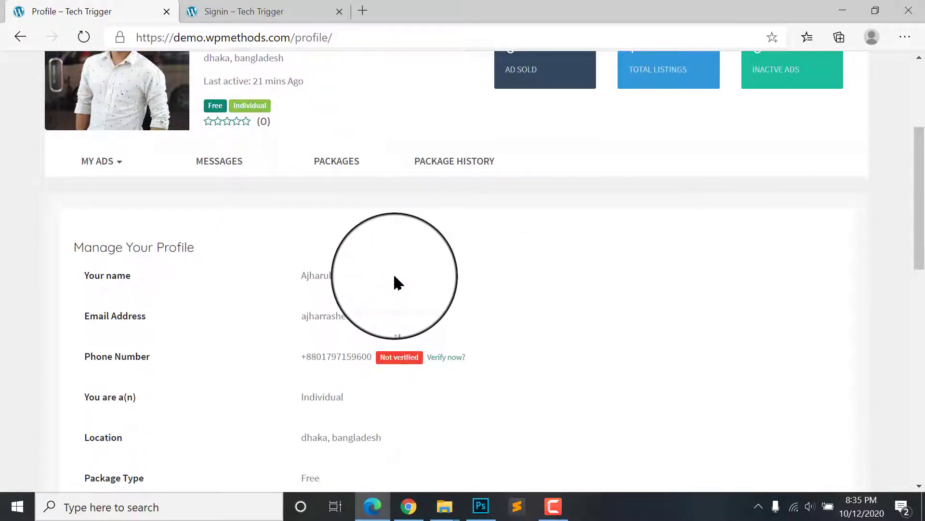
scroll(395, 301, down, 2)
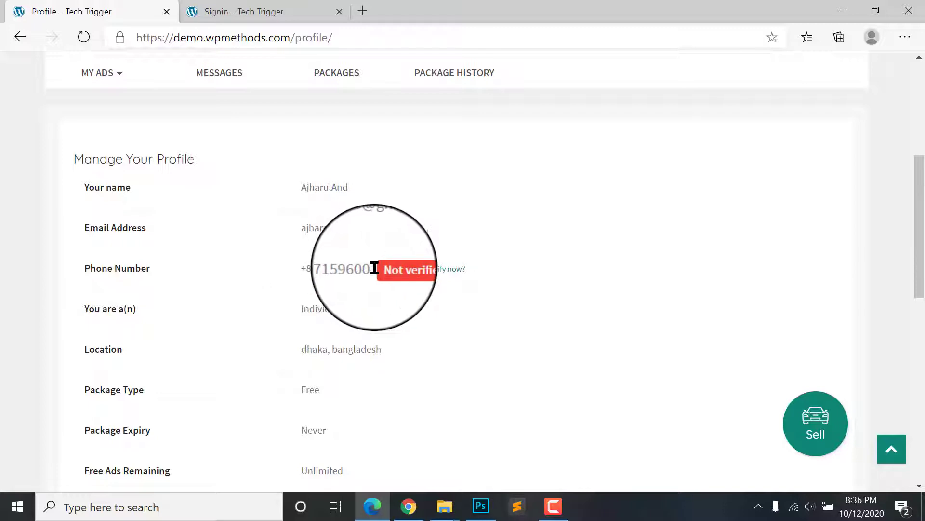
scroll(324, 261, up, 1)
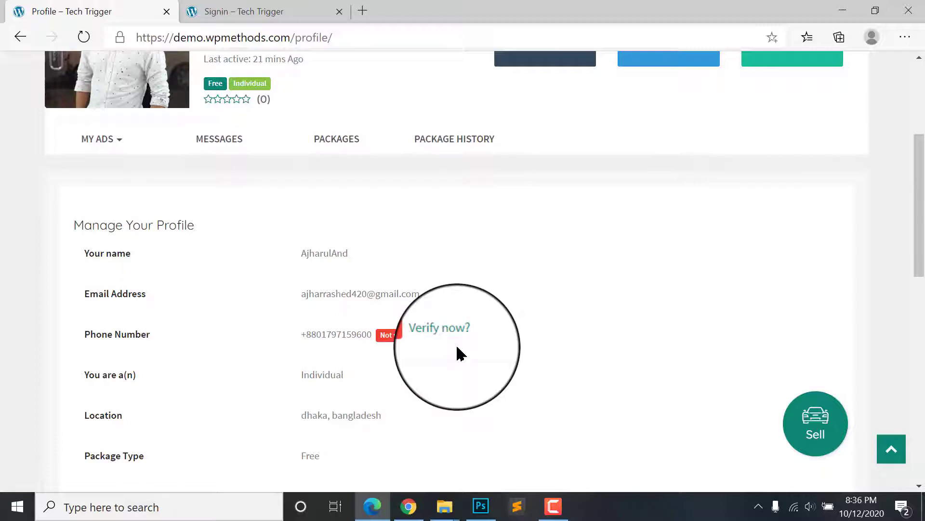
click(408, 506)
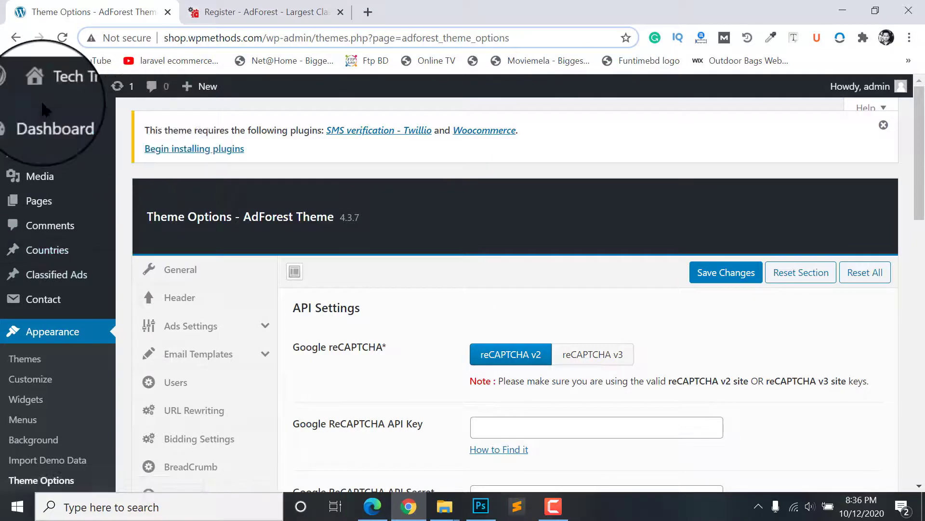
Install the SMS verification - Twillio plugin from Appearance > Install Plugins.
mouse_move(51, 87)
scroll(41, 300, down, 1)
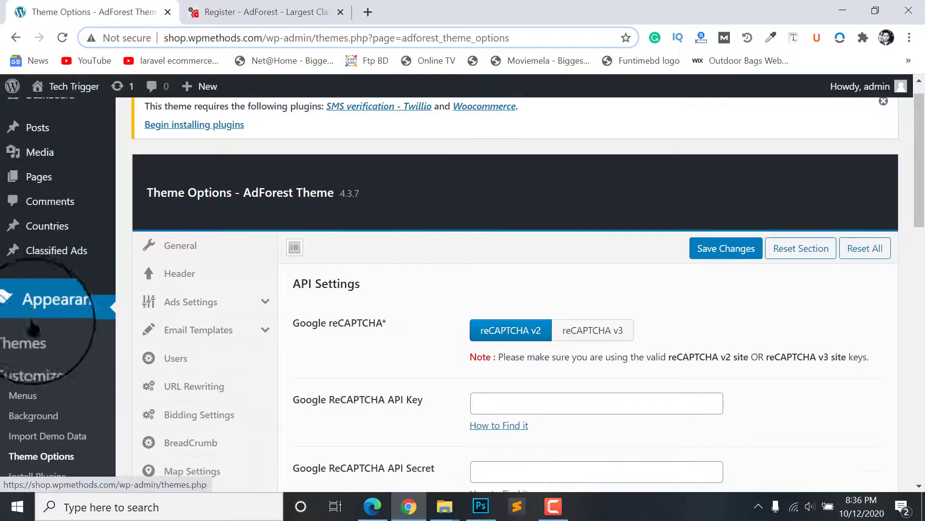
scroll(42, 312, down, 3)
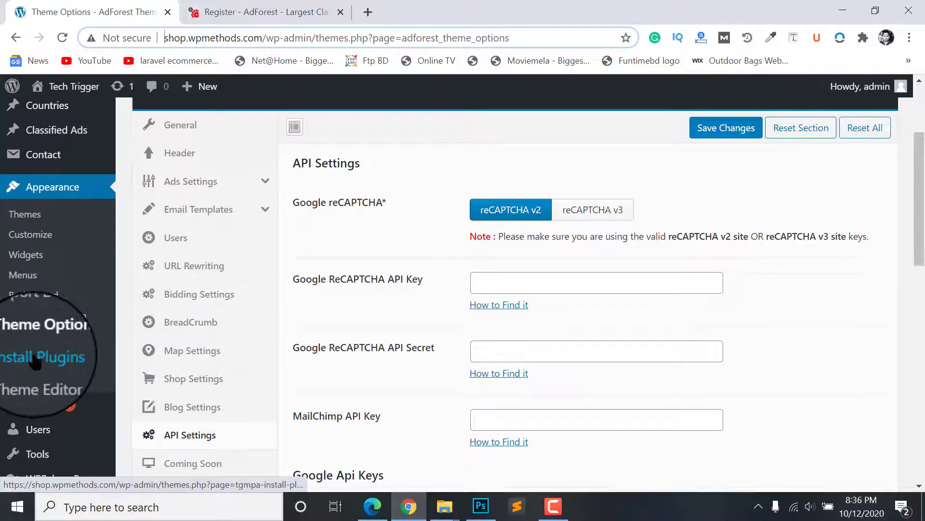
click(37, 361)
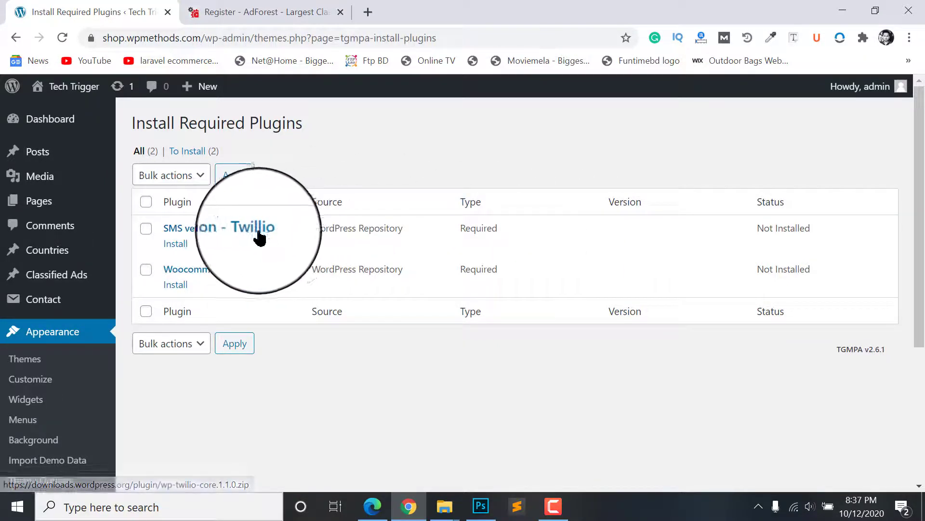
click(175, 246)
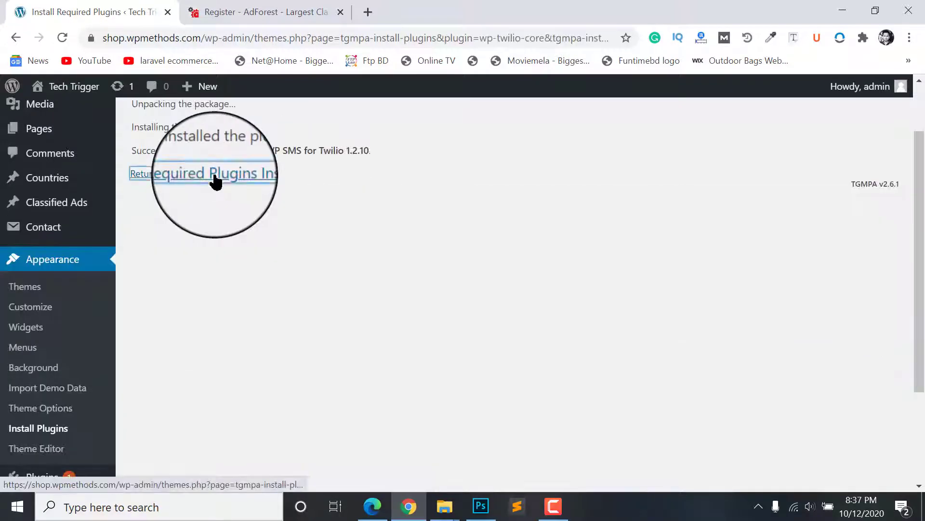
Activate the SMS verification - Twillio plugin and return to the site's Signin page.
click(217, 248)
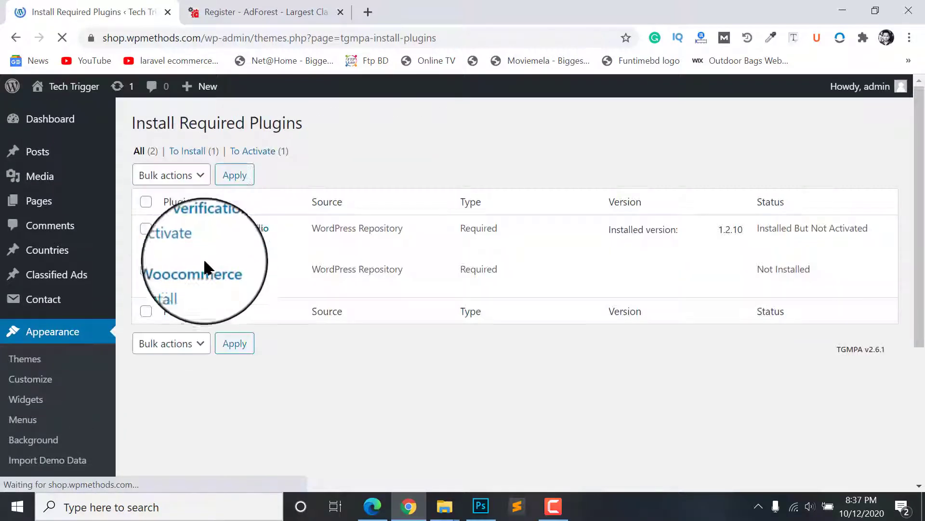
scroll(203, 260, down, 1)
click(173, 223)
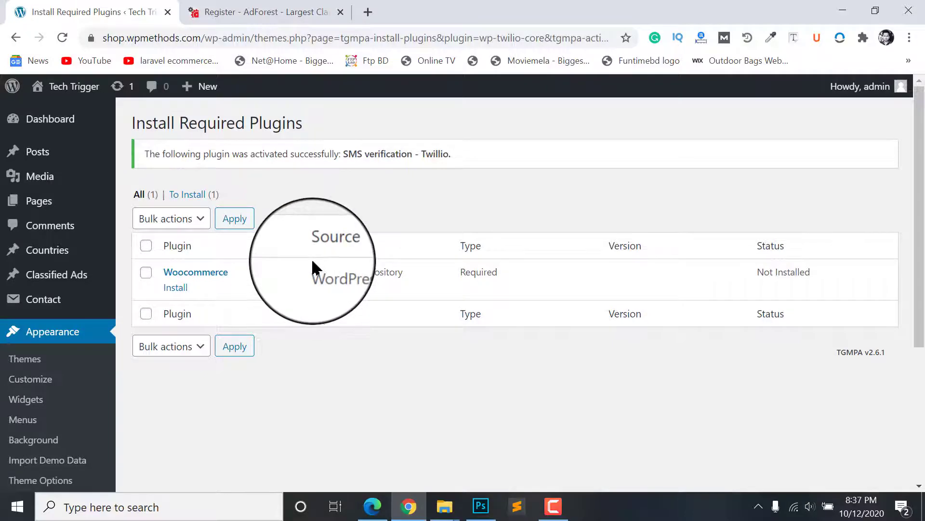
click(373, 506)
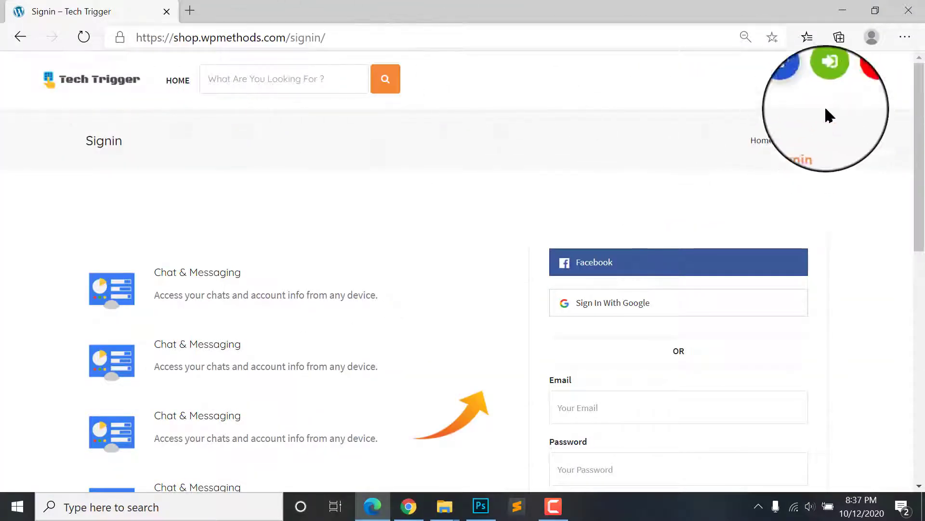
Sign in to the Tech Trigger site with Google, then return to WordPress admin in Chrome.
scroll(665, 221, down, 2)
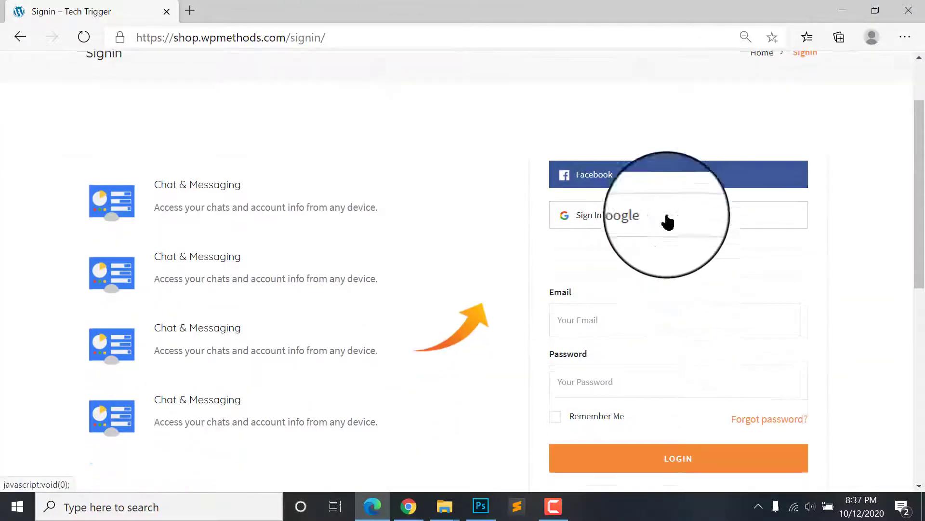
click(625, 241)
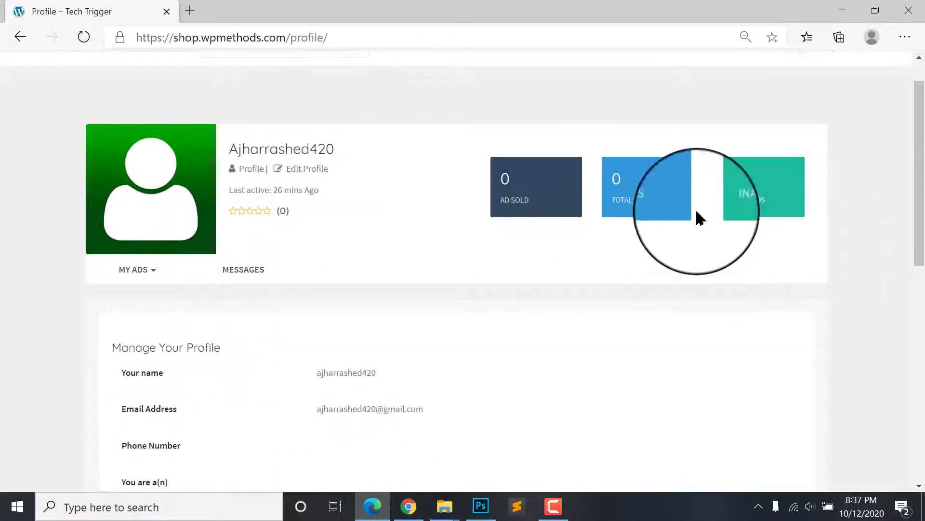
scroll(611, 215, down, 4)
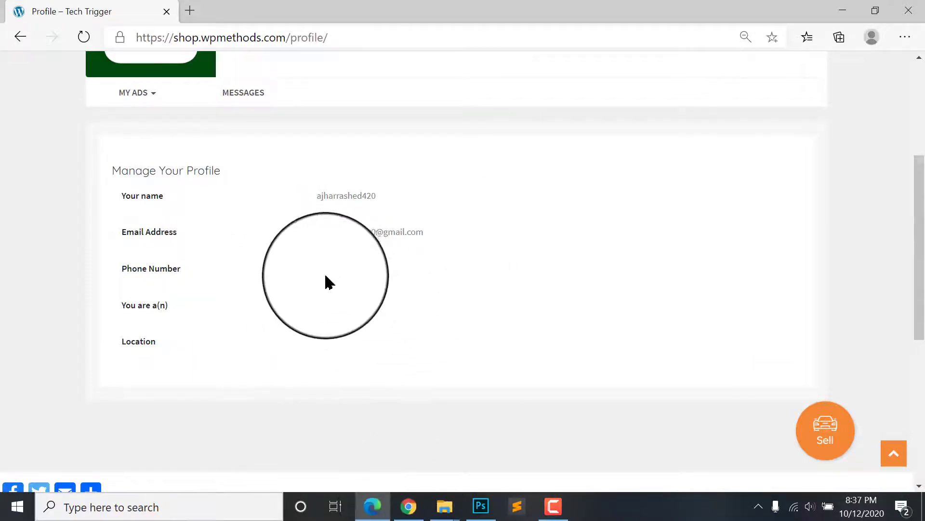
click(408, 506)
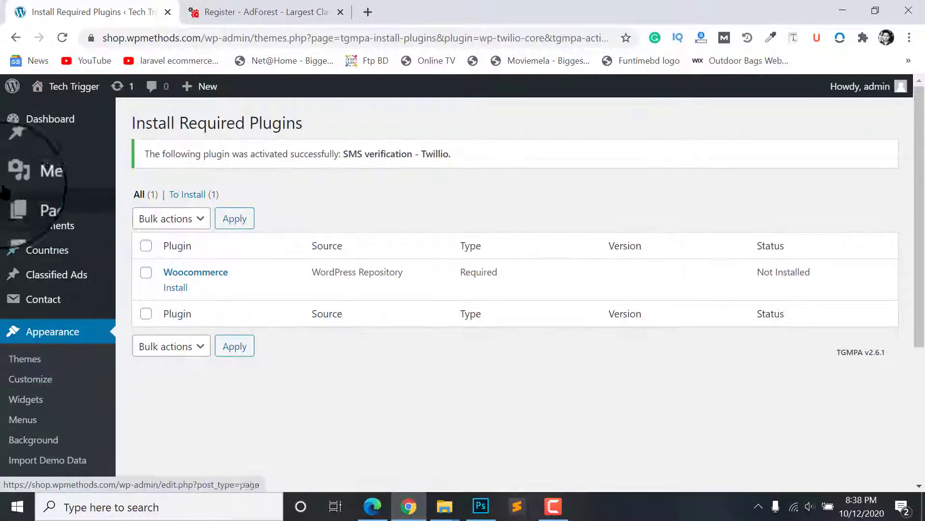
Opt in to the WP SMS activation and dismiss the AdForest promo and email notice.
scroll(29, 404, down, 2)
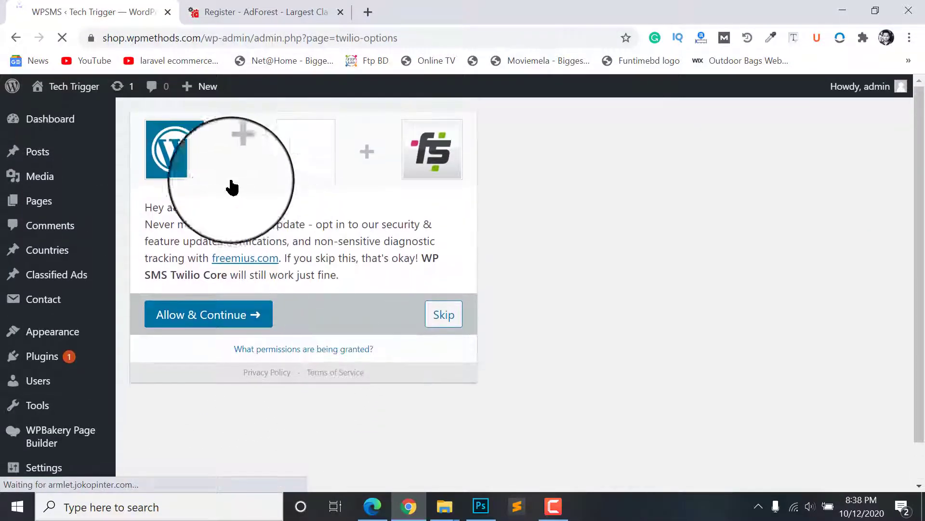
click(193, 320)
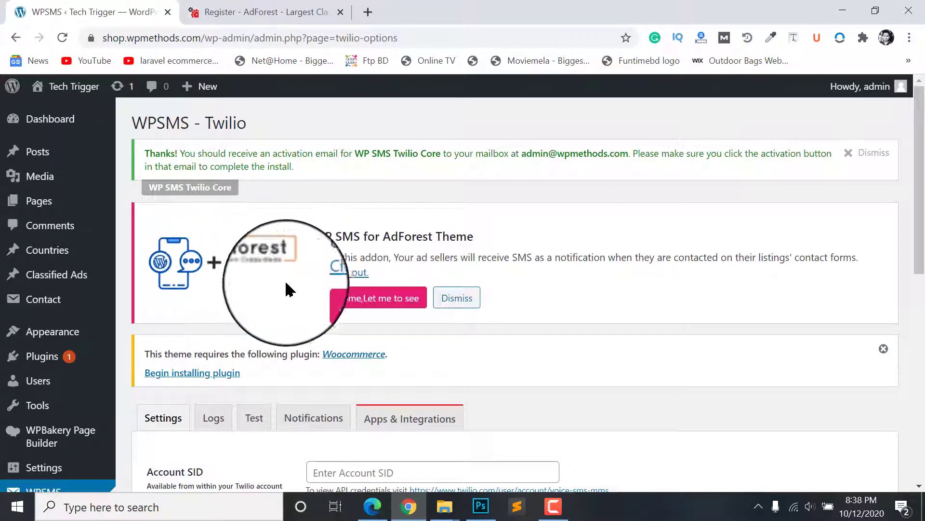
click(449, 301)
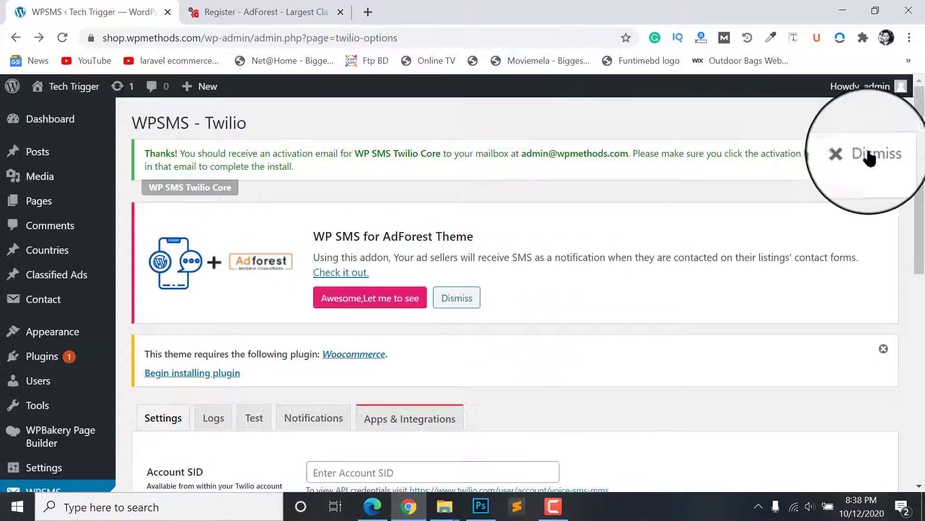
click(870, 154)
Reload and look over the WPSMS Twilio settings, then open AdForest Theme Options.
scroll(298, 240, down, 5)
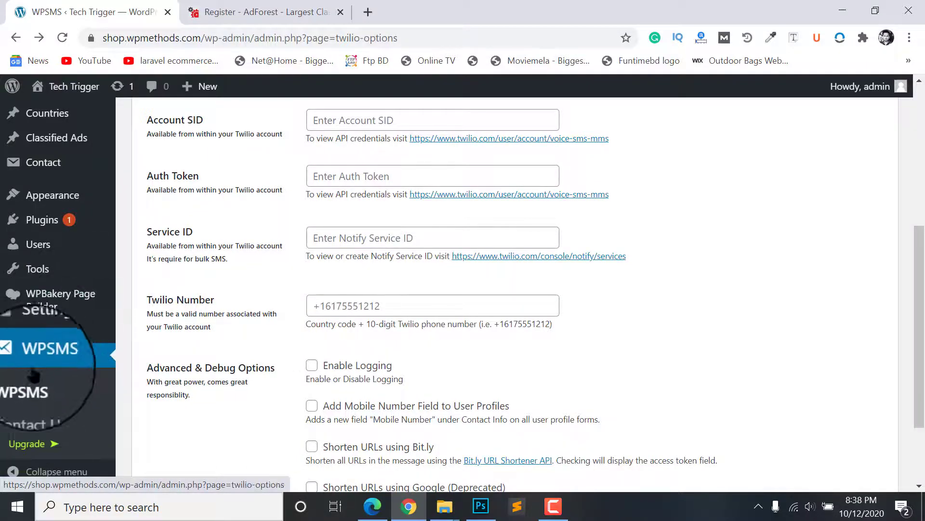
click(20, 388)
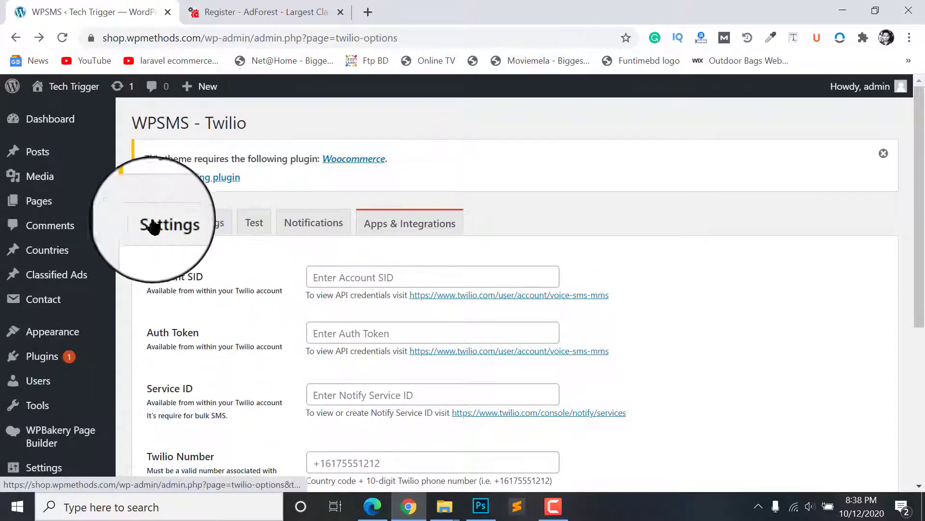
scroll(207, 309, down, 1)
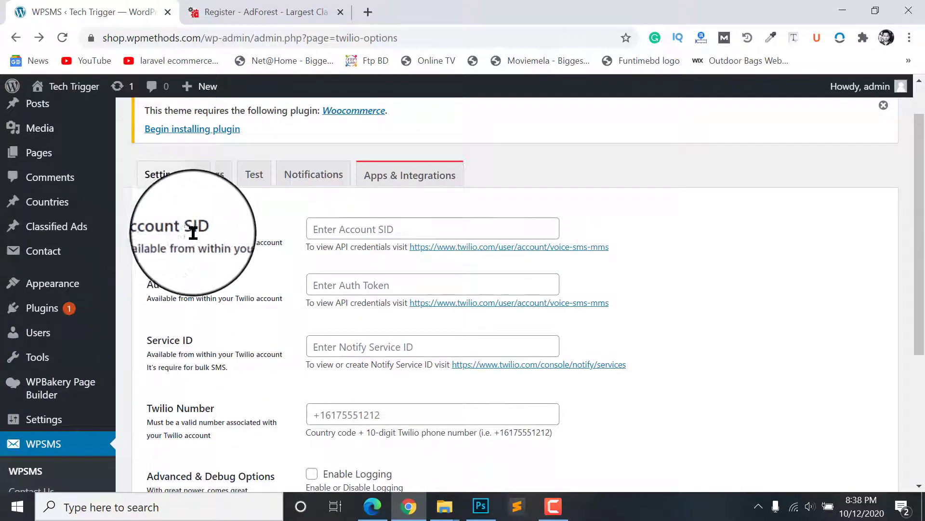
scroll(216, 239, down, 1)
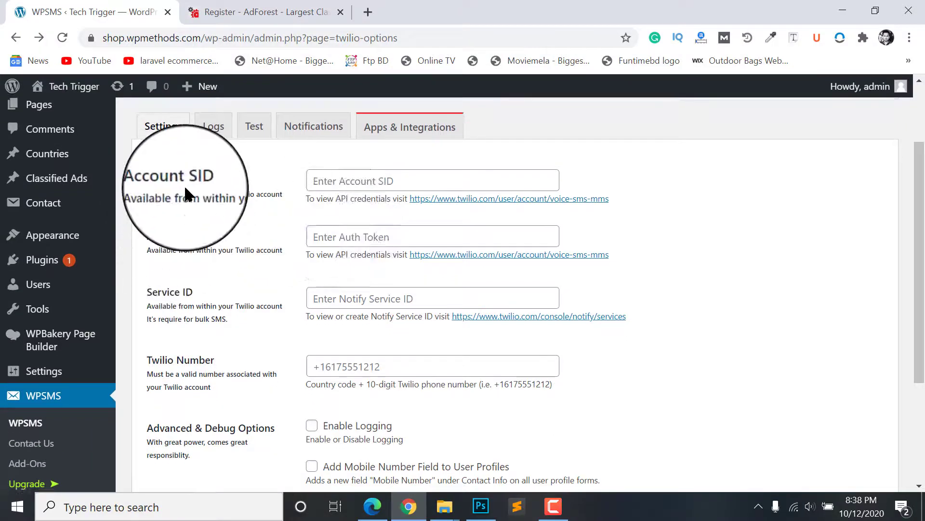
scroll(173, 231, down, 2)
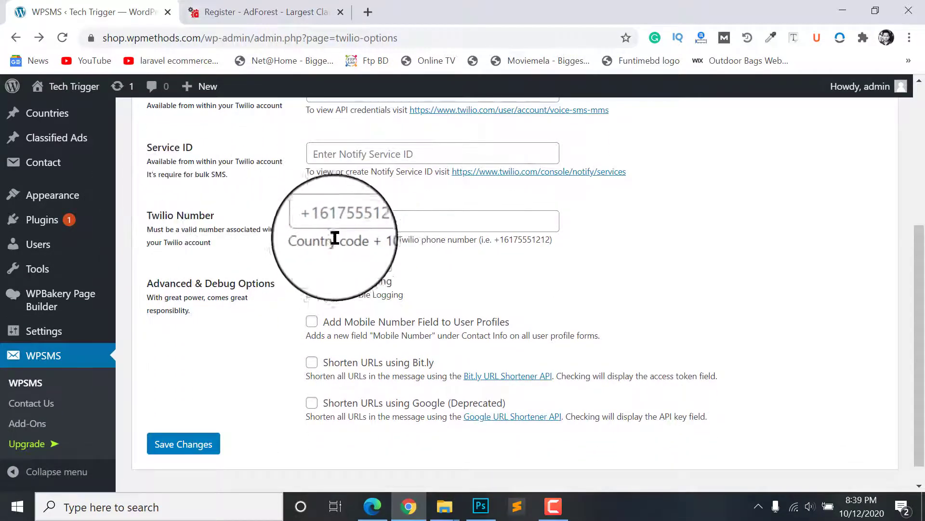
scroll(331, 241, down, 1)
scroll(309, 231, up, 5)
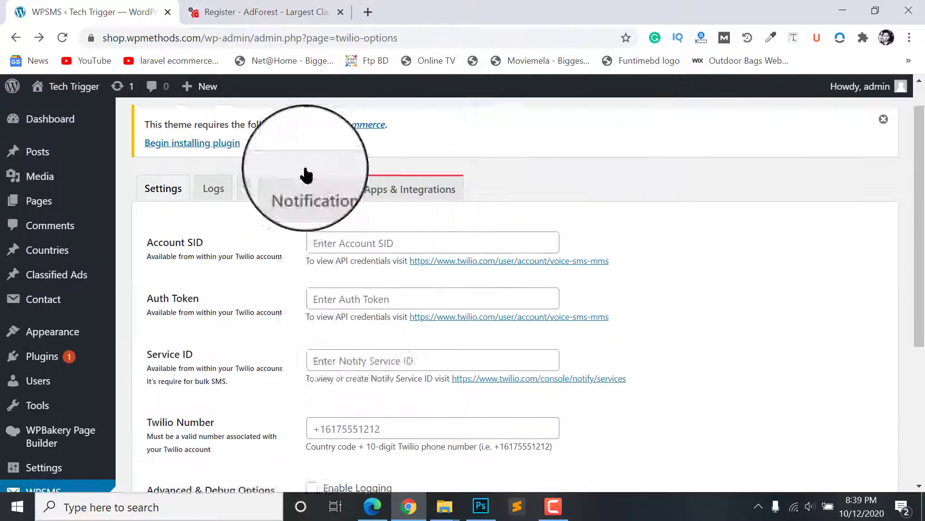
scroll(289, 233, down, 1)
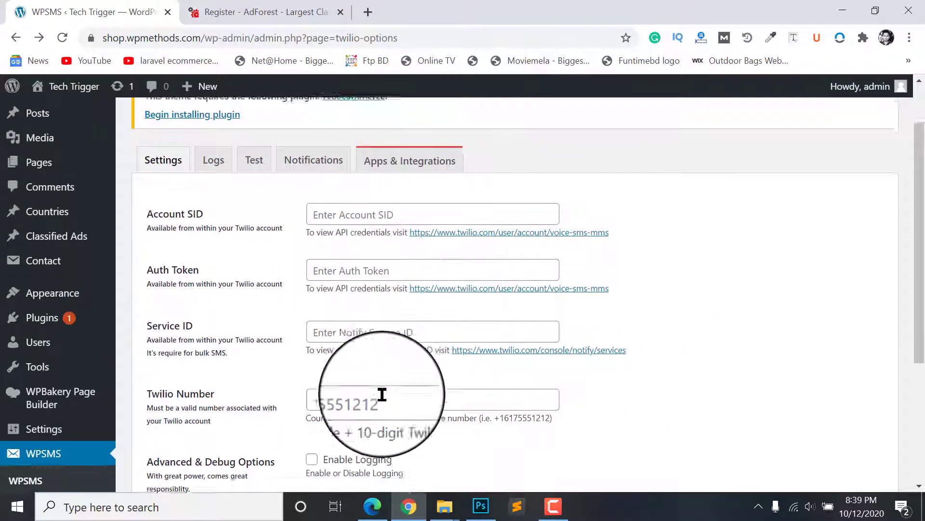
scroll(331, 279, down, 1)
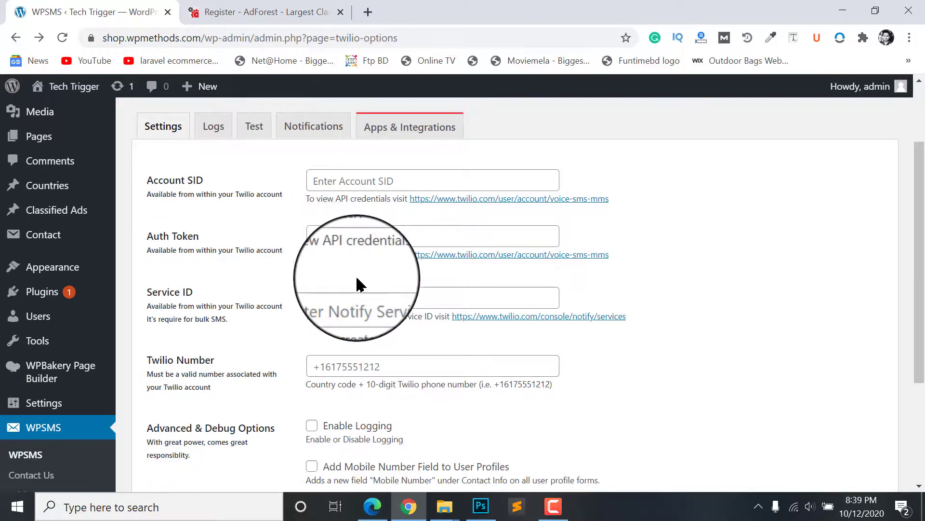
scroll(169, 207, up, 2)
scroll(42, 361, down, 2)
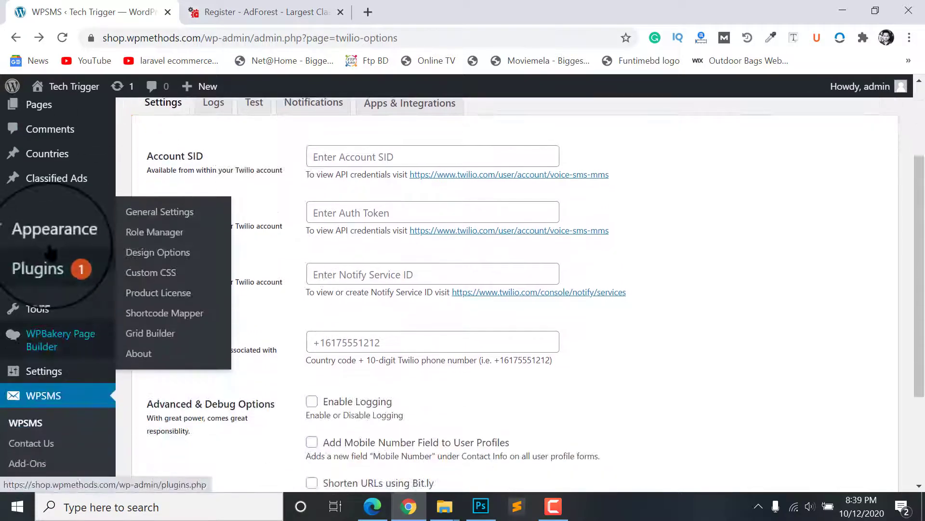
mouse_move(48, 244)
click(144, 363)
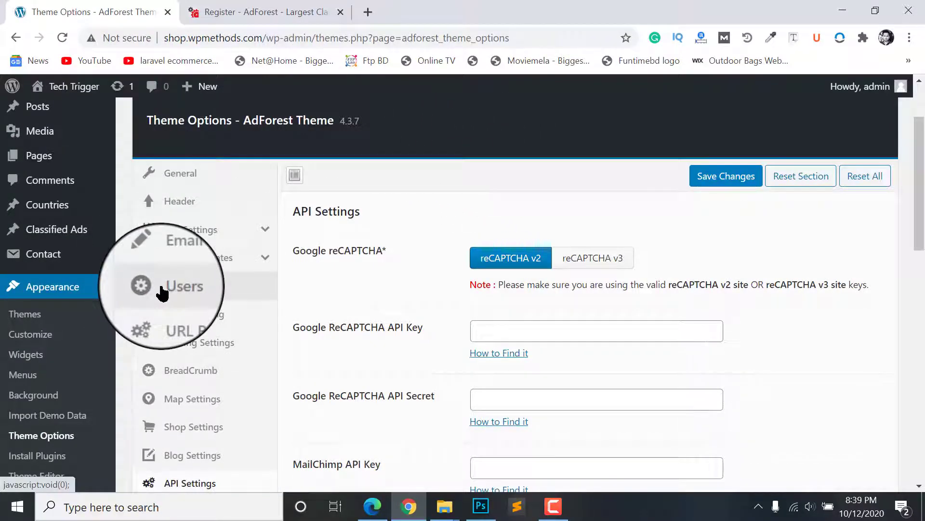
In Users, turn phone verification On, keep resend code at 30, disable phone changes when posting ads.
click(163, 291)
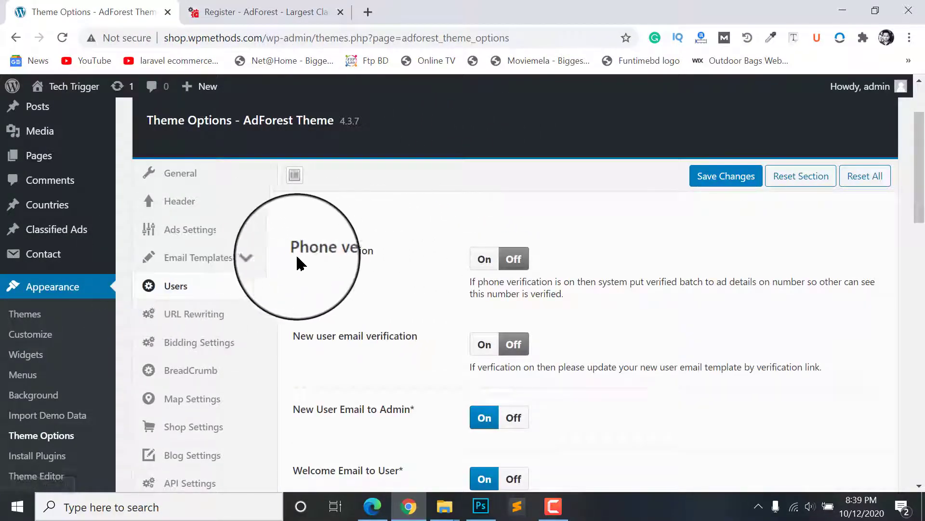
click(484, 262)
scroll(489, 304, down, 2)
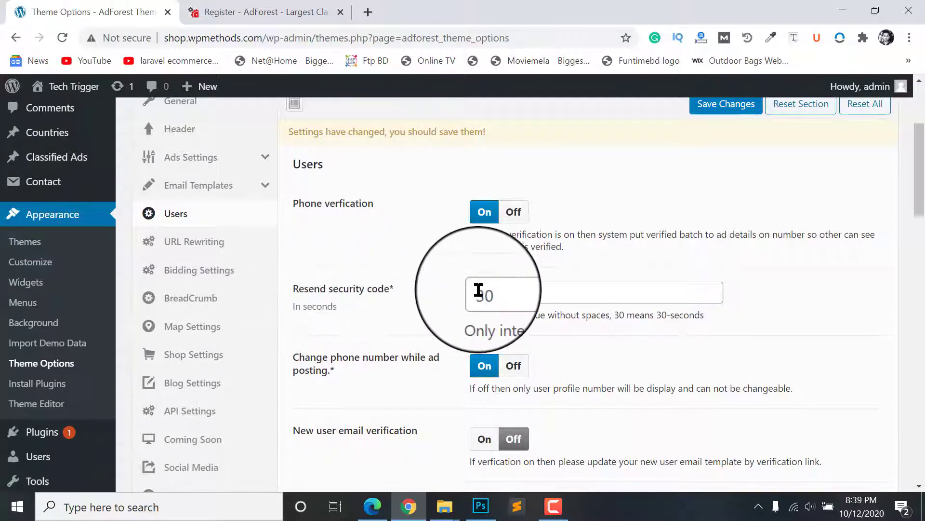
click(514, 289)
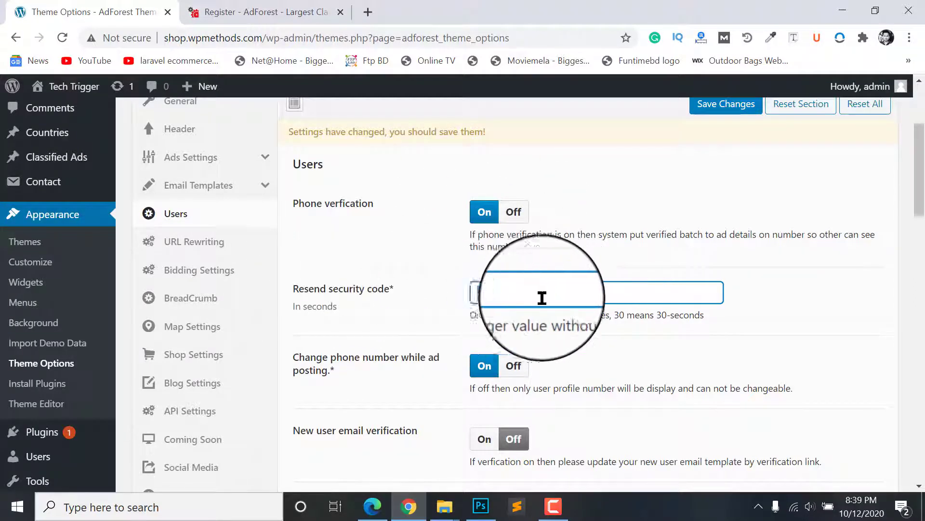
click(692, 352)
scroll(305, 296, down, 1)
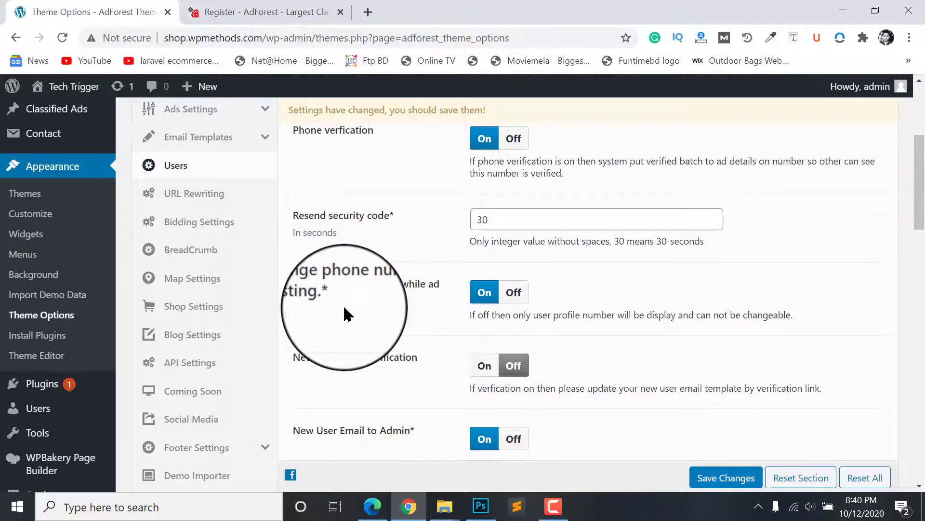
click(517, 294)
Scroll through the remaining Users options in Theme Options.
scroll(383, 310, down, 1)
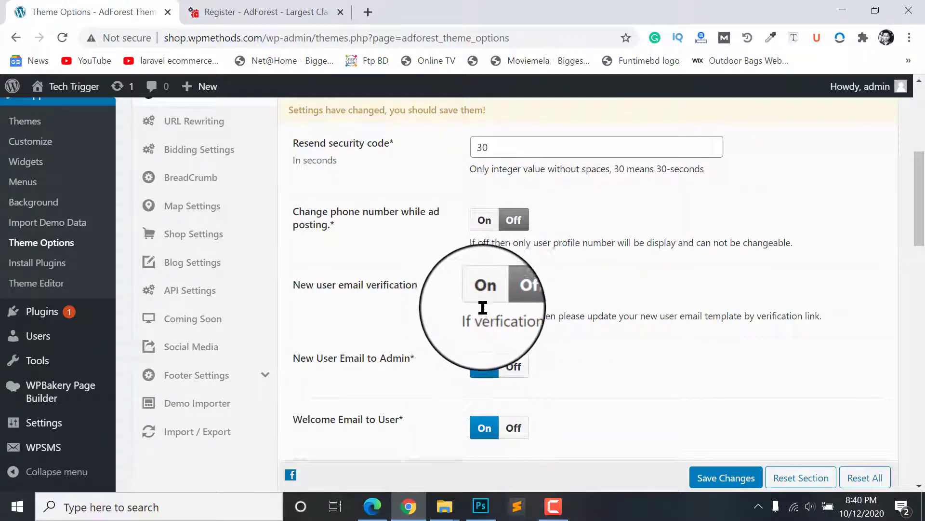
scroll(485, 309, up, 4)
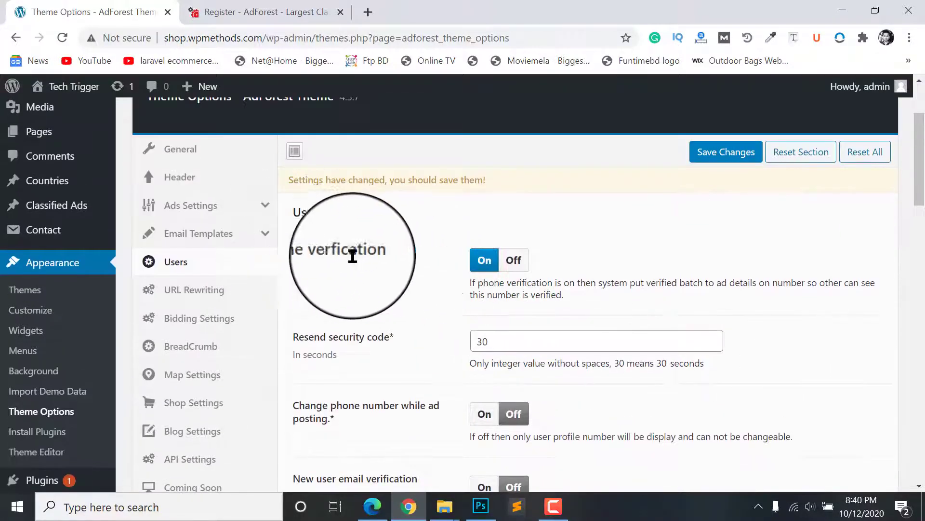
scroll(491, 270, down, 3)
scroll(476, 241, down, 5)
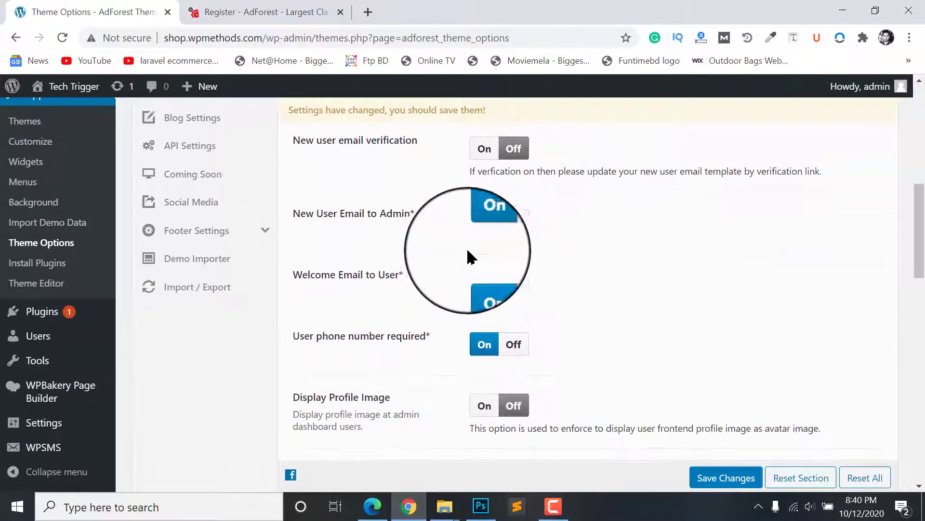
scroll(474, 225, up, 4)
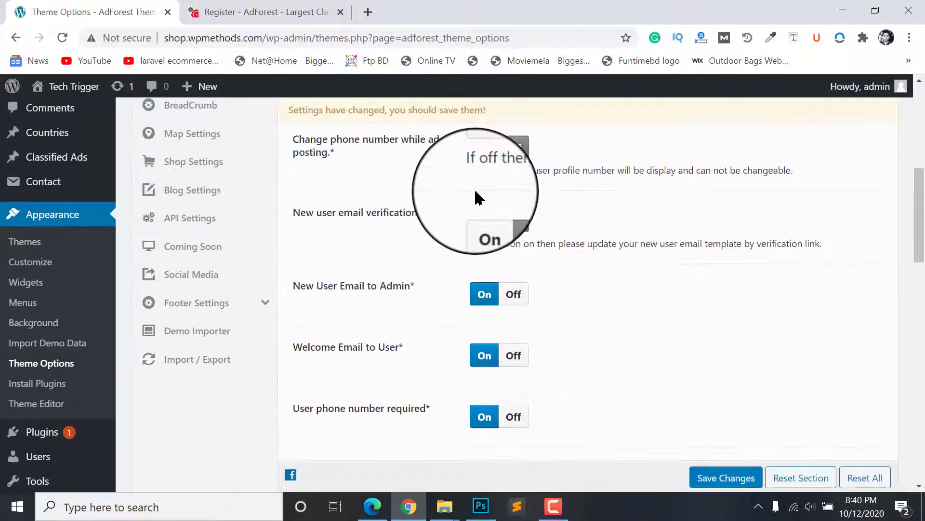
scroll(487, 278, down, 4)
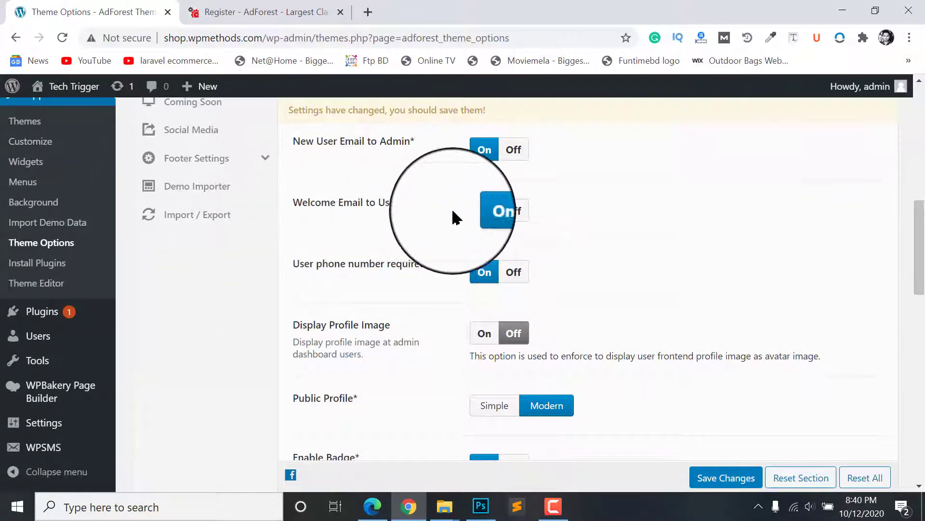
scroll(488, 215, up, 1)
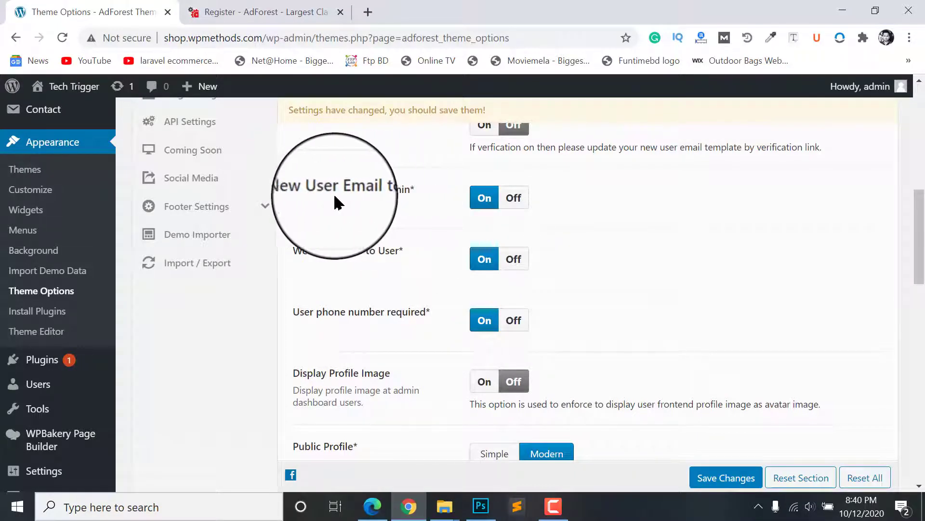
scroll(474, 201, up, 1)
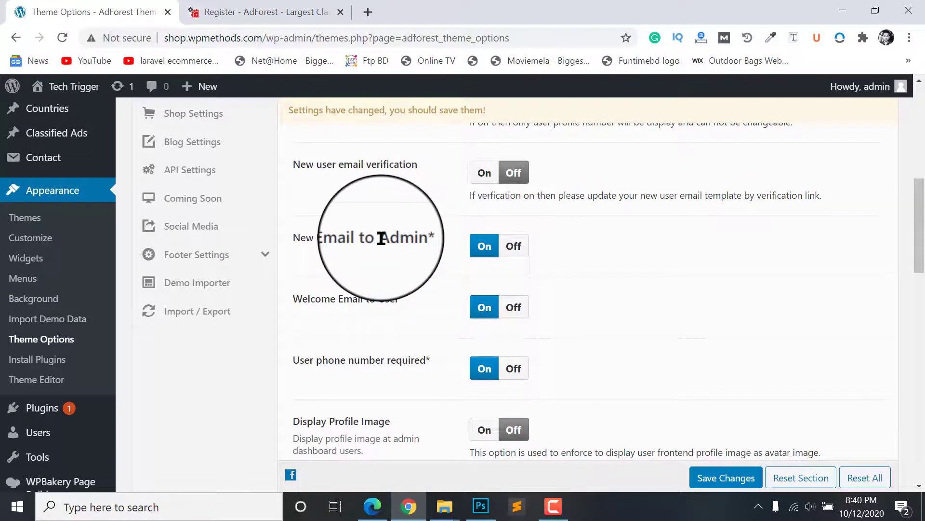
scroll(414, 260, down, 2)
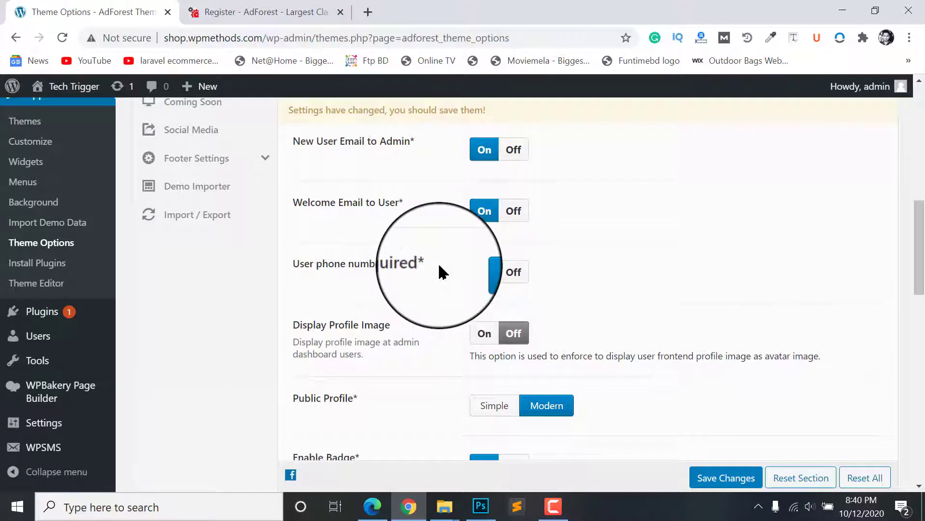
scroll(440, 265, down, 1)
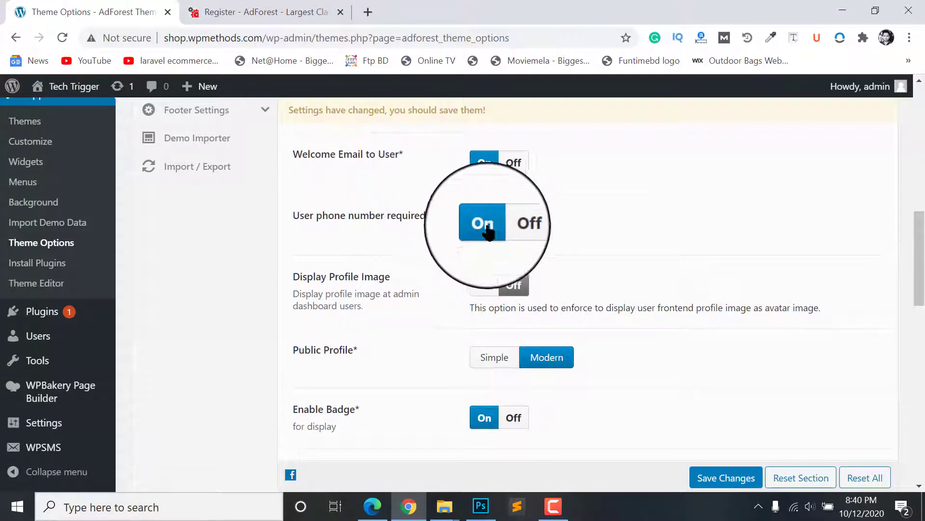
scroll(488, 231, down, 6)
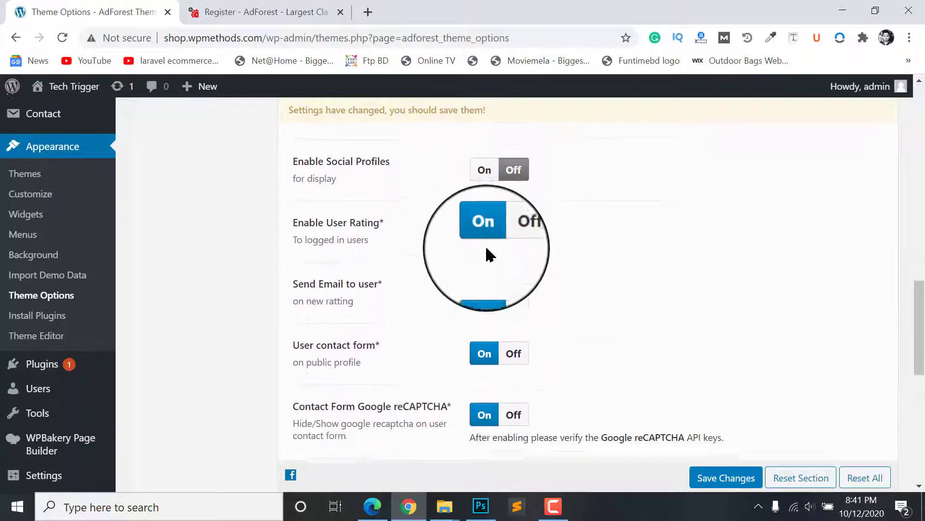
scroll(488, 252, down, 4)
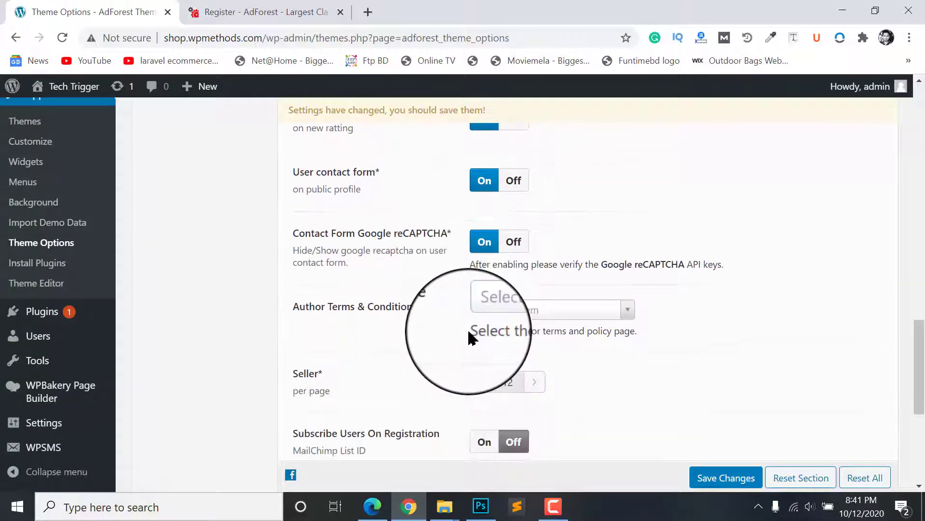
scroll(470, 337, down, 2)
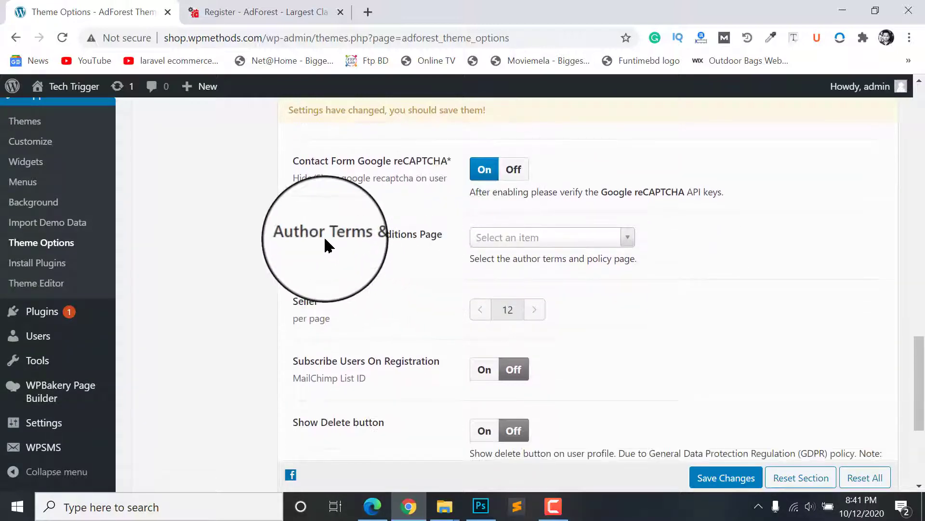
Browse the page list for the author terms setting.
click(522, 246)
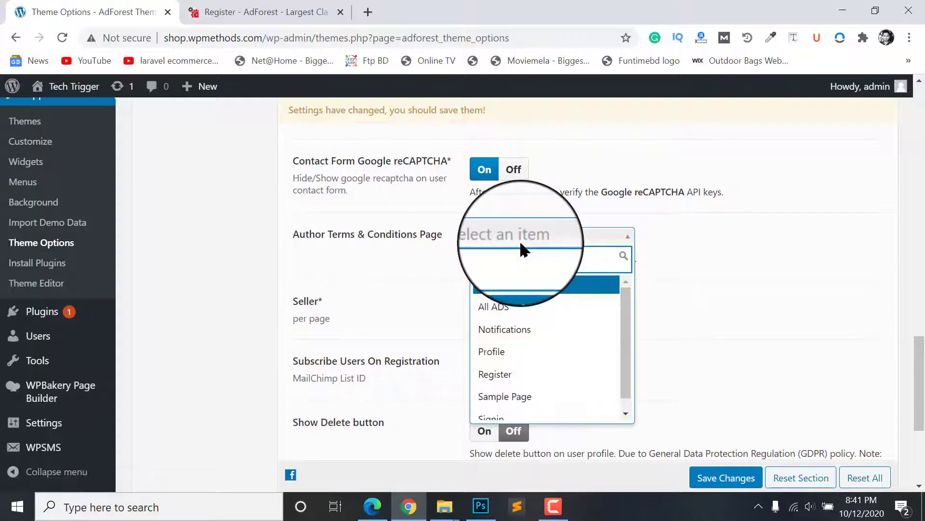
click(368, 241)
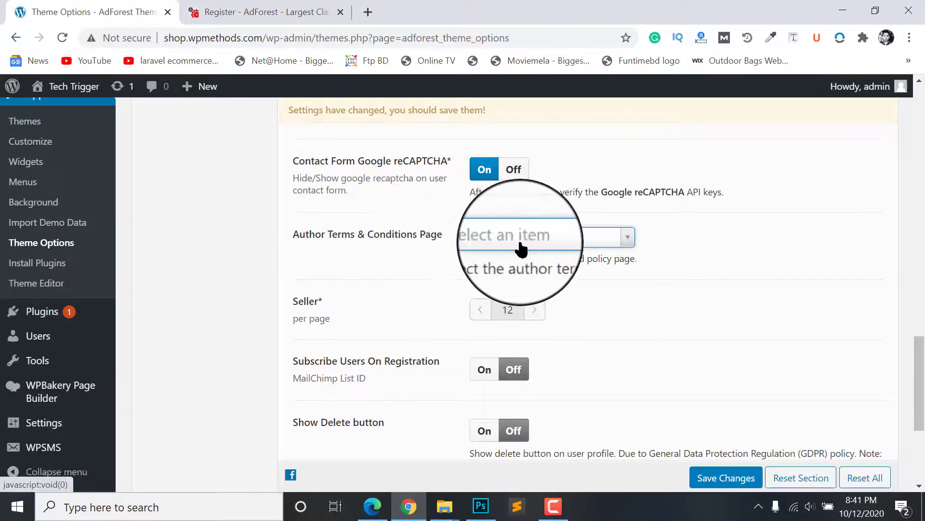
click(482, 239)
scroll(507, 378, down, 1)
scroll(503, 337, up, 3)
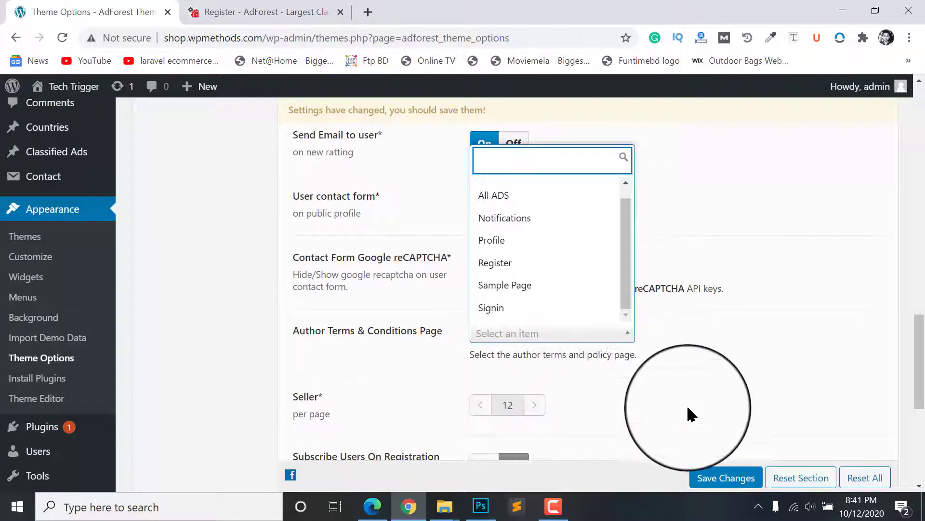
scroll(689, 400, down, 2)
scroll(602, 357, down, 3)
scroll(482, 327, down, 2)
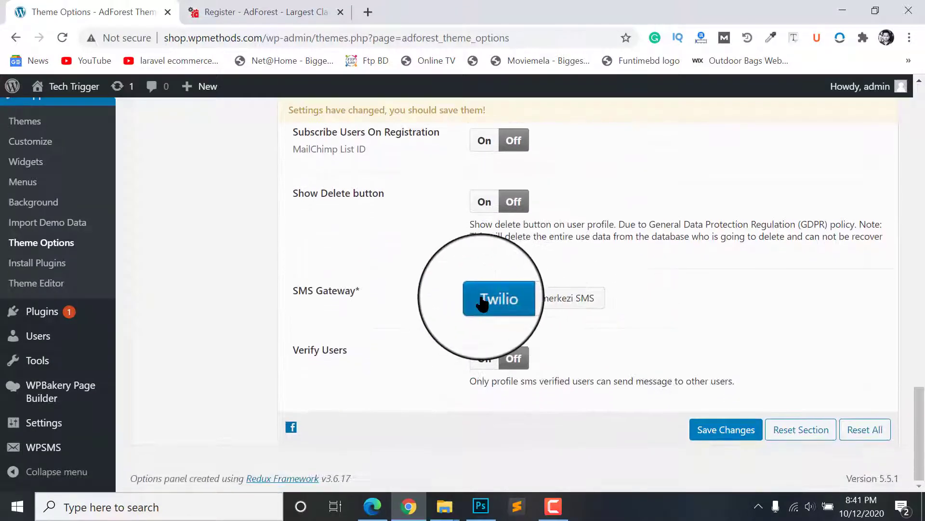
scroll(481, 303, up, 2)
scroll(481, 303, up, 2)
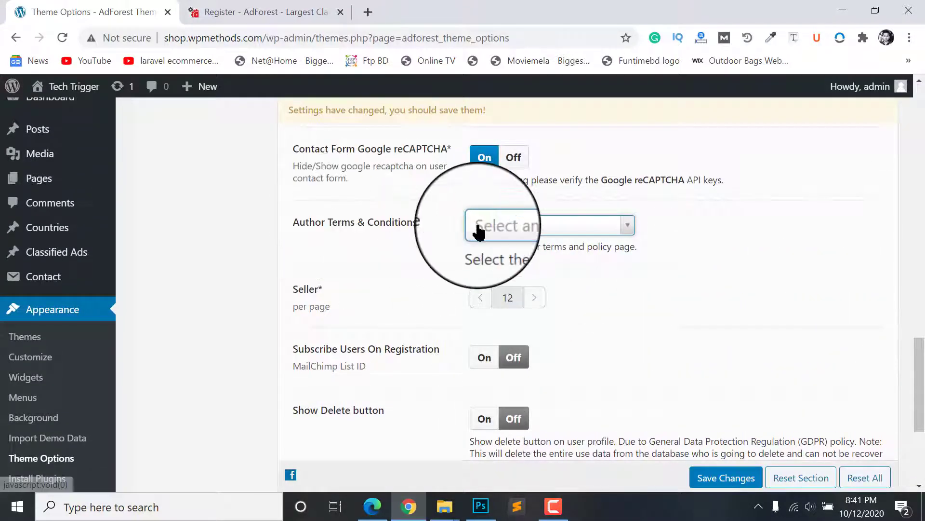
scroll(405, 291, down, 3)
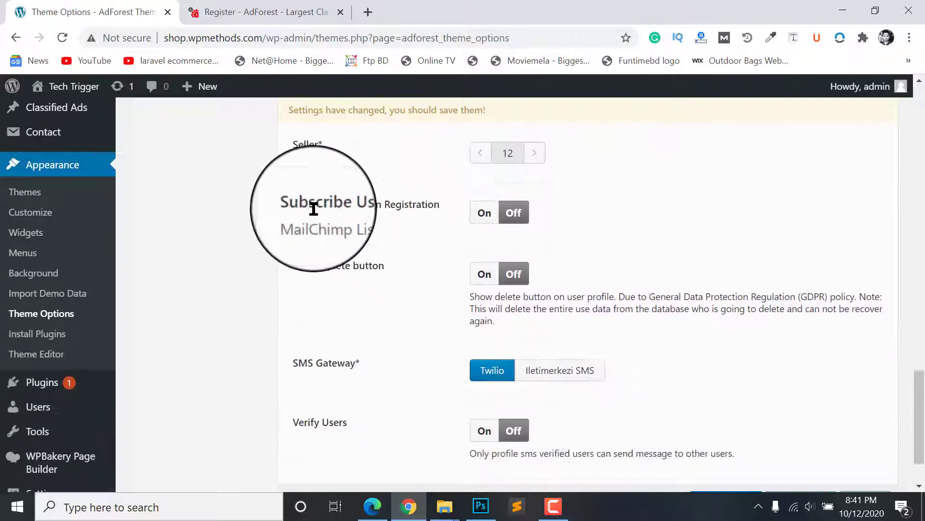
Turn Subscribe Users On Registration Off, set SMS Gateway to Twilio, and save the theme options.
click(484, 213)
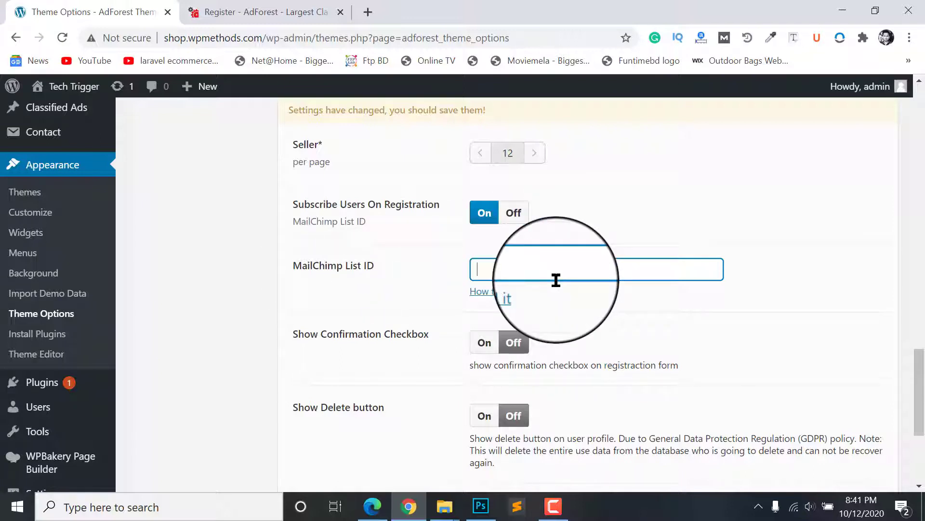
scroll(550, 275, up, 1)
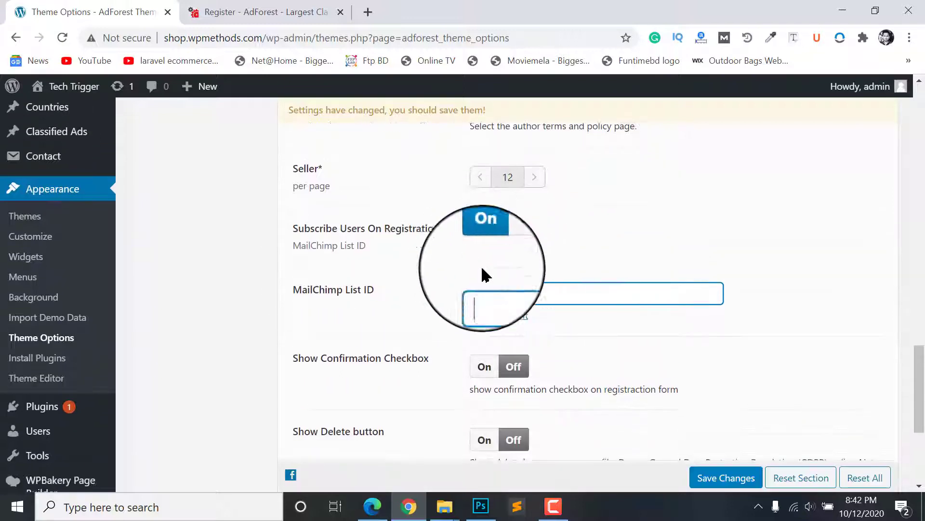
click(508, 245)
scroll(496, 262, down, 2)
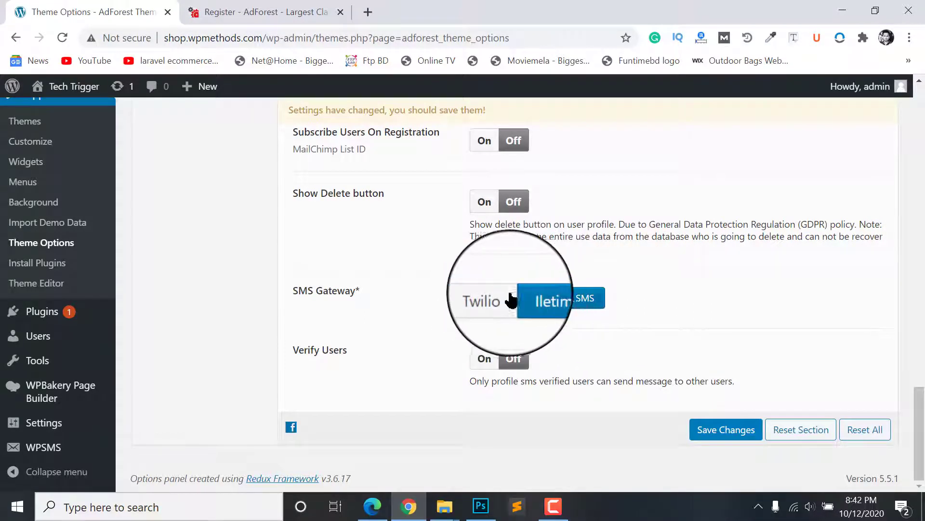
click(497, 298)
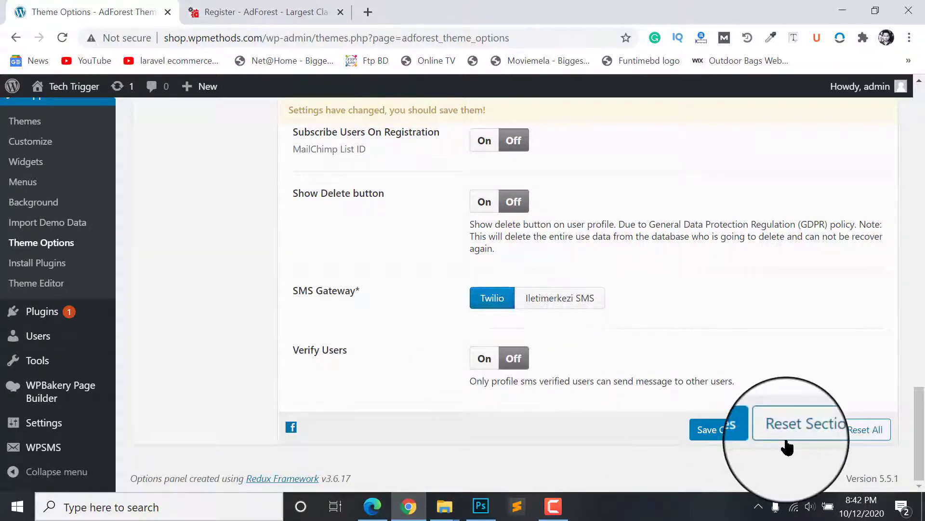
click(712, 436)
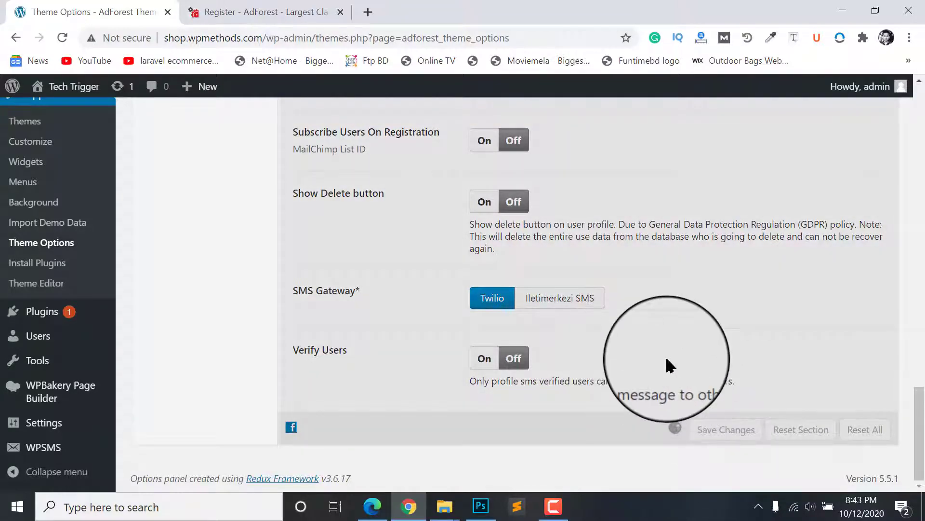
click(372, 506)
scroll(243, 65, up, 3)
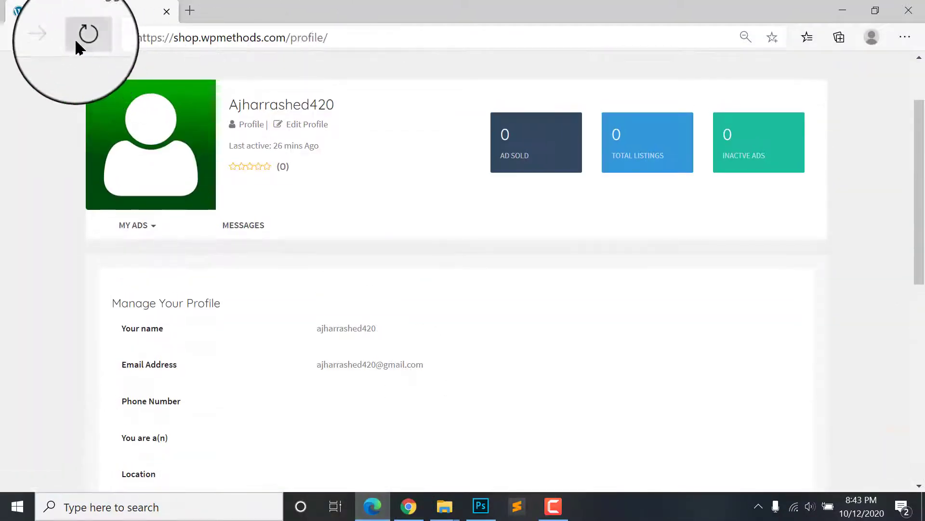
Reload the profile, try Verify now?, and dismiss the phone number missing notice.
click(81, 39)
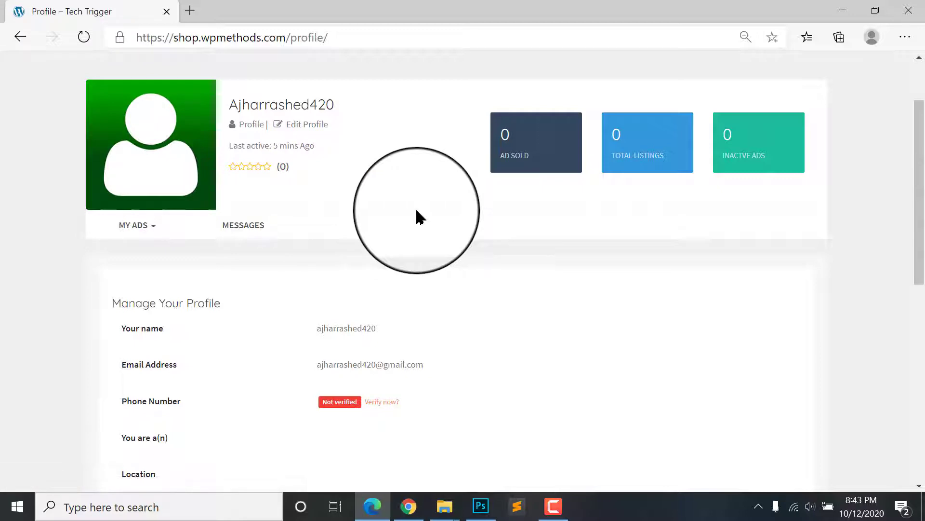
scroll(417, 217, down, 2)
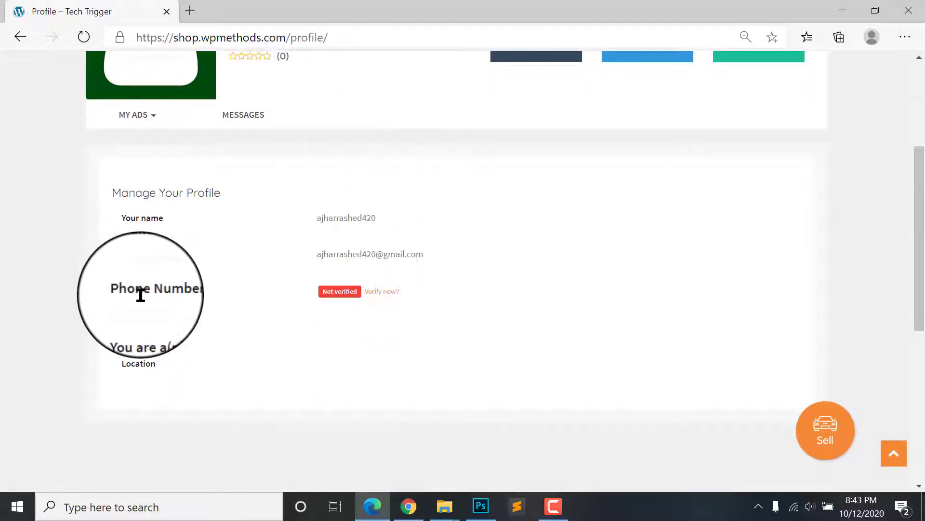
click(381, 294)
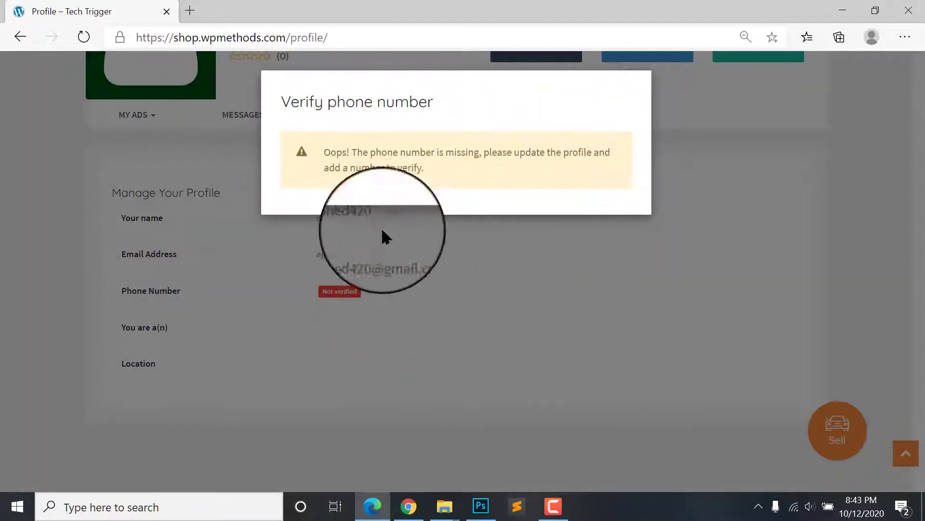
click(484, 265)
scroll(484, 265, up, 3)
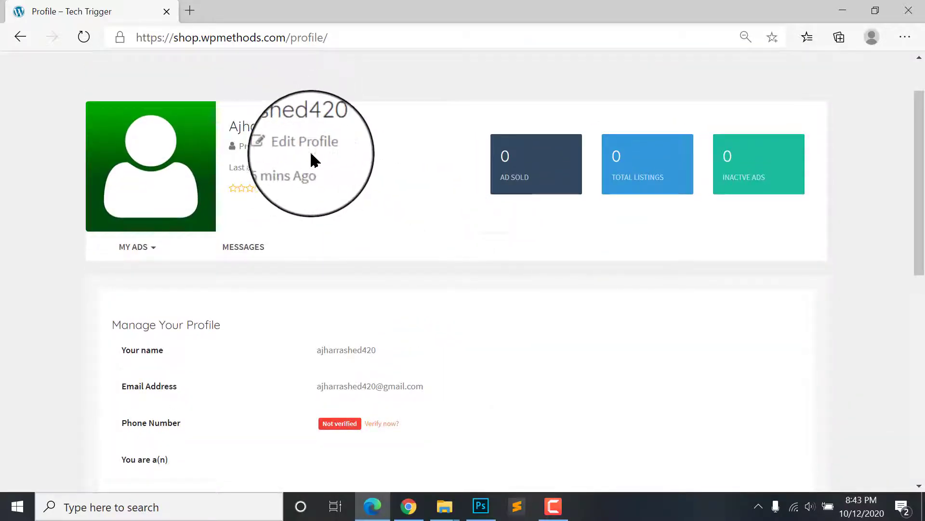
In Edit Profile, enter the contact number including its + country code.
click(309, 151)
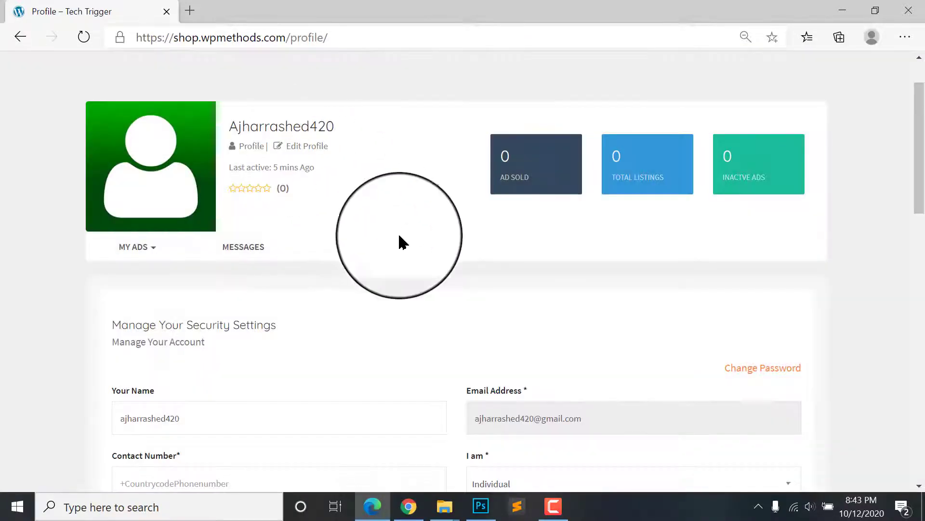
scroll(424, 248, down, 2)
scroll(432, 255, down, 3)
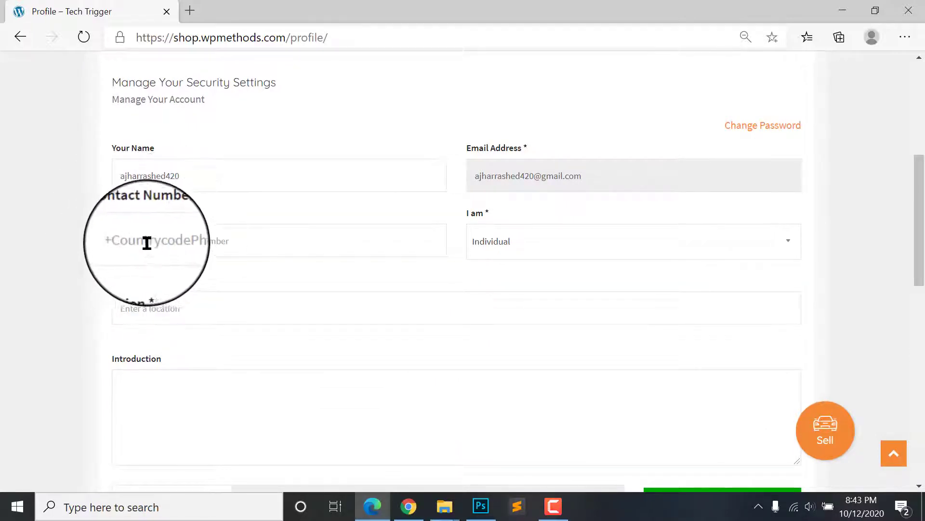
click(191, 246)
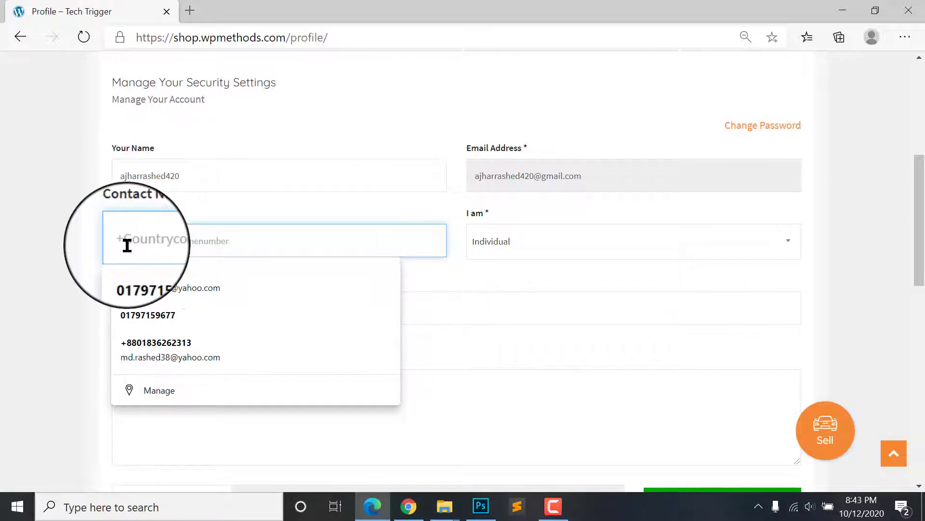
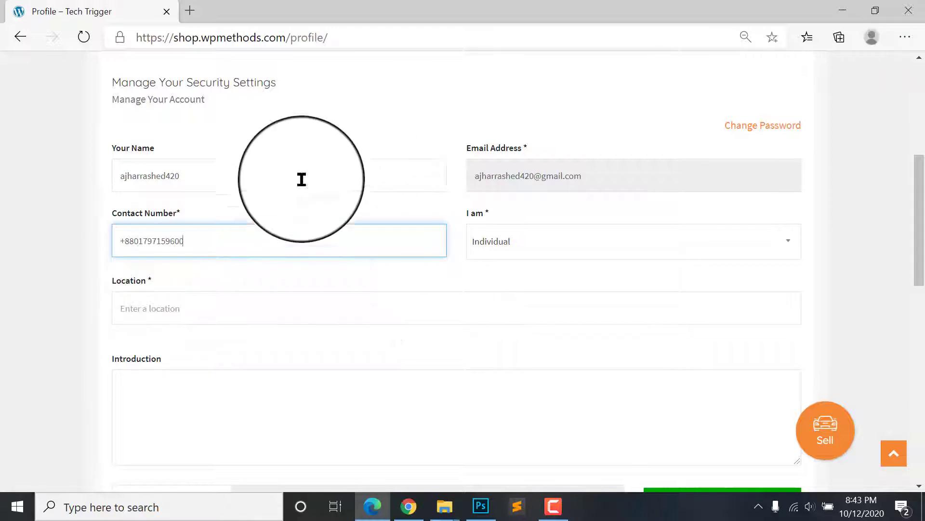
drag(135, 241, 212, 248)
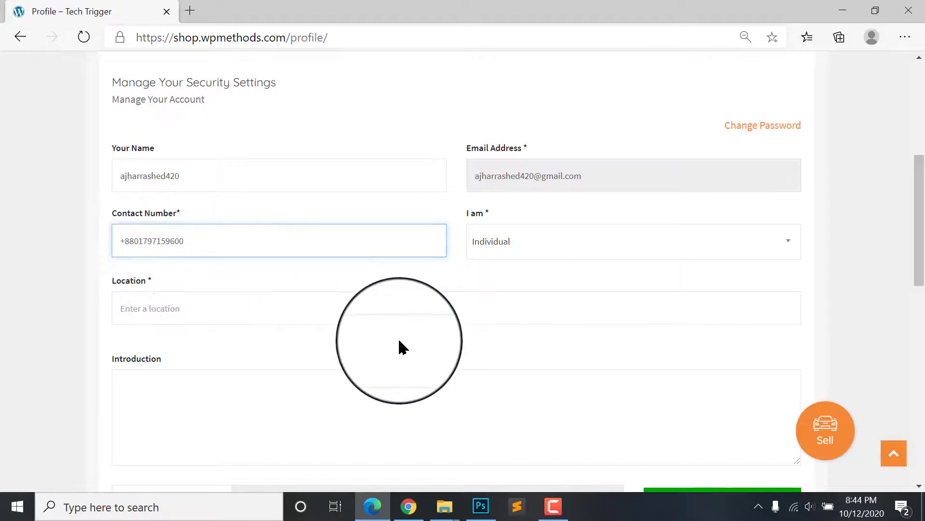
Save the profile with Update My Info, getting the Profile saved successfully confirmation.
scroll(181, 276, down, 8)
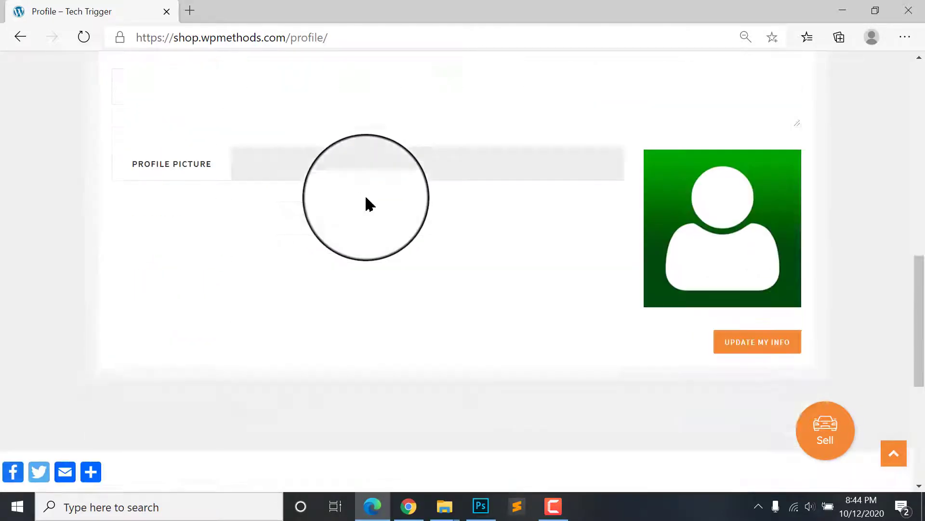
scroll(173, 168, up, 4)
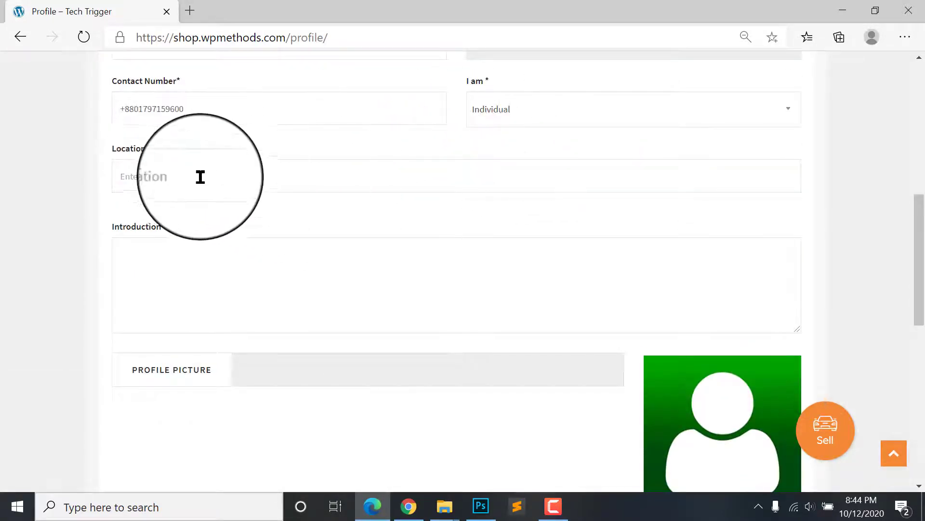
scroll(241, 181, down, 8)
scroll(541, 192, down, 2)
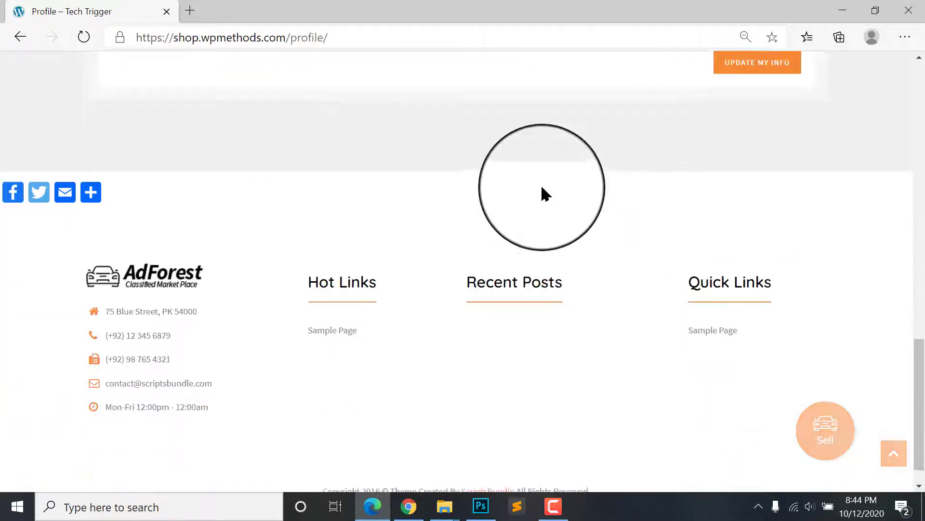
scroll(541, 182, up, 7)
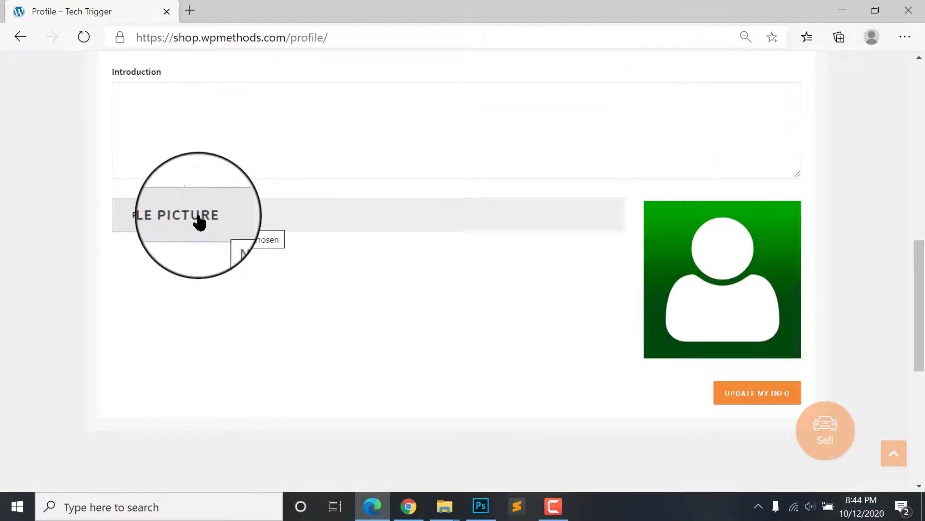
scroll(708, 322, down, 2)
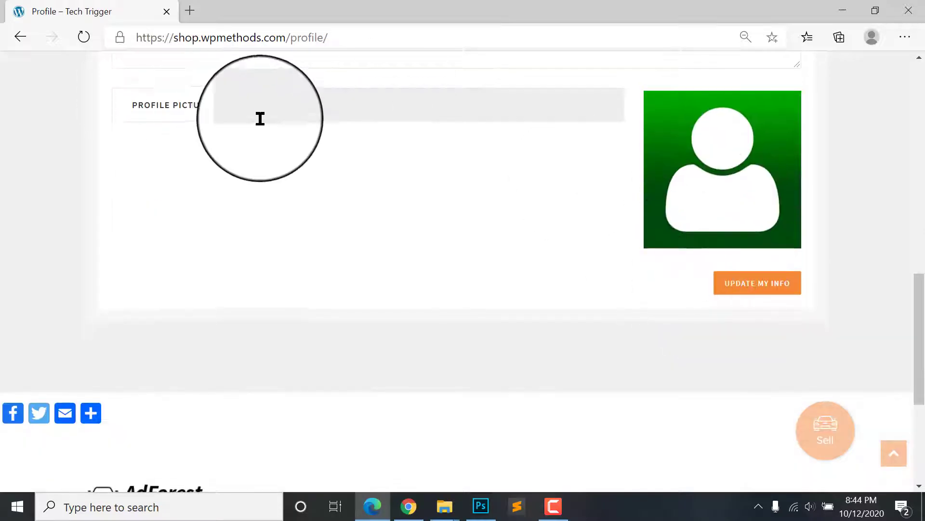
click(742, 289)
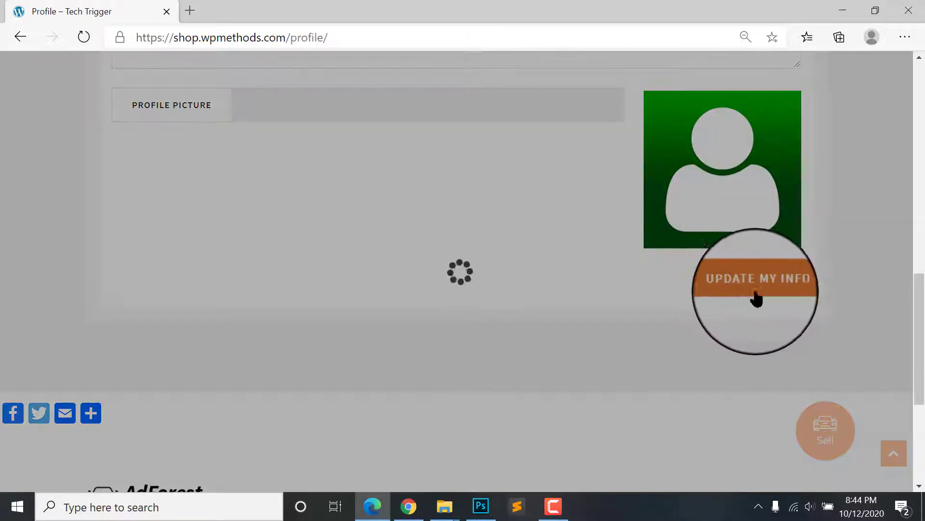
scroll(611, 313, up, 2)
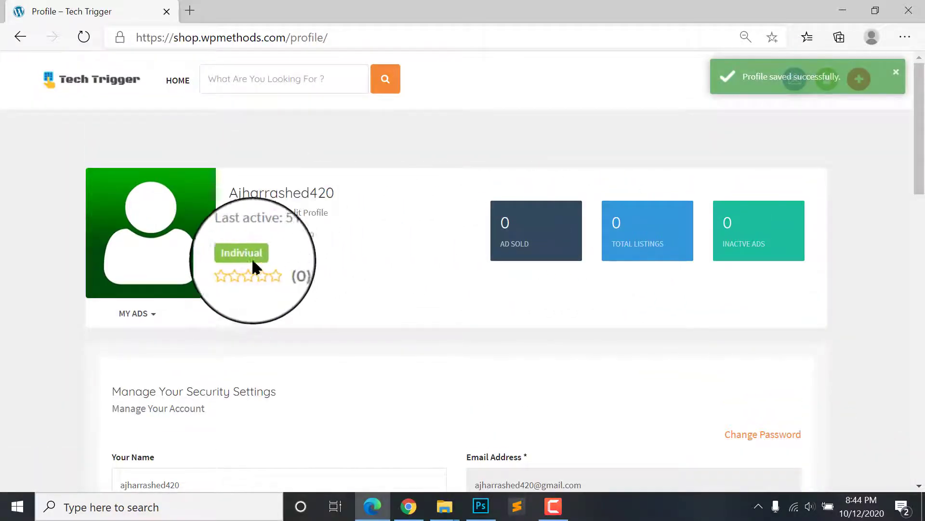
Attempt phone verification via Verify now? and close the stalled Processing dialog.
click(247, 216)
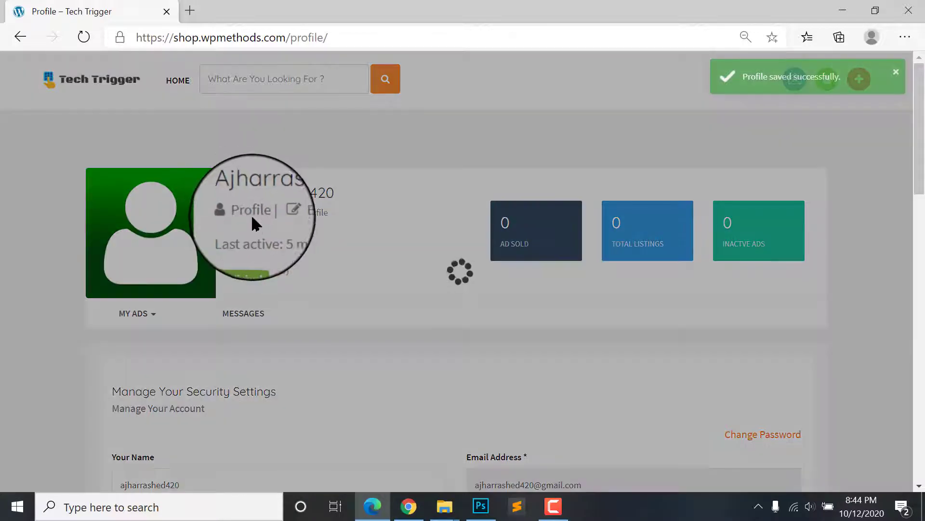
scroll(299, 293, down, 4)
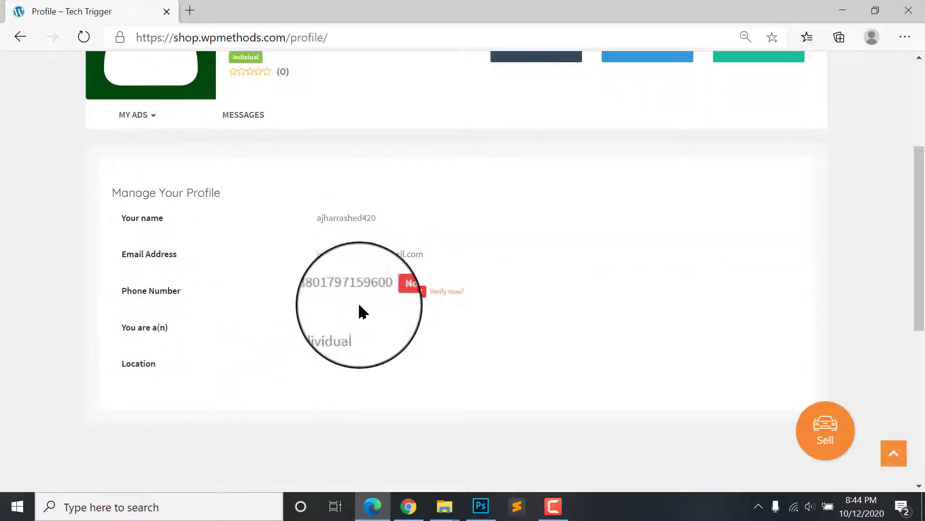
click(446, 292)
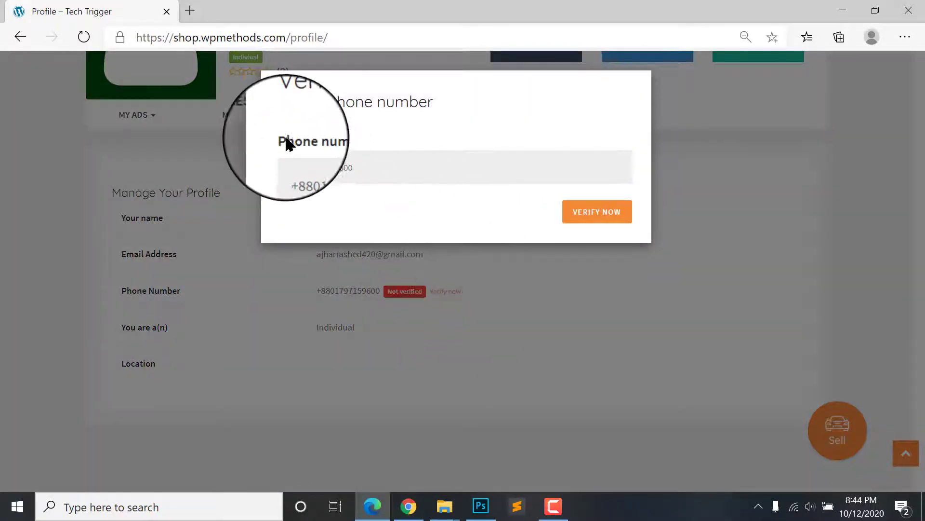
click(343, 173)
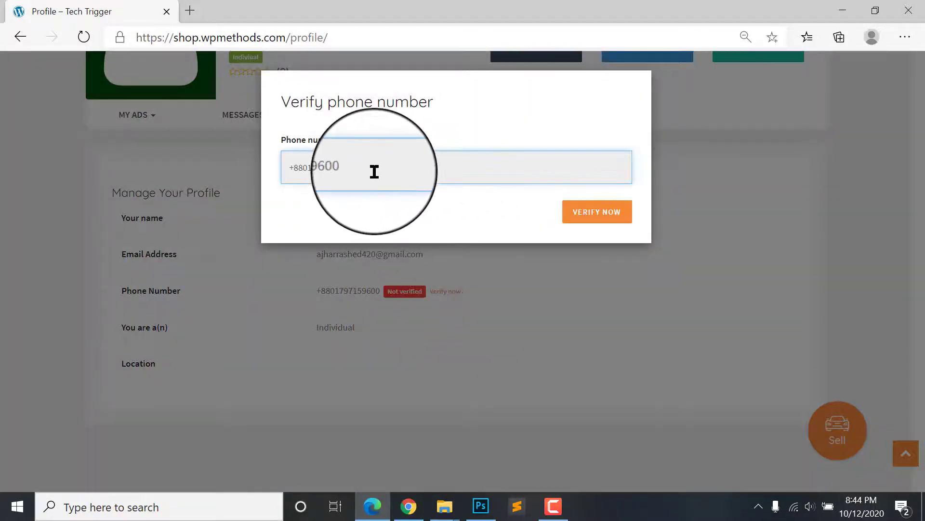
drag(374, 172, 275, 173)
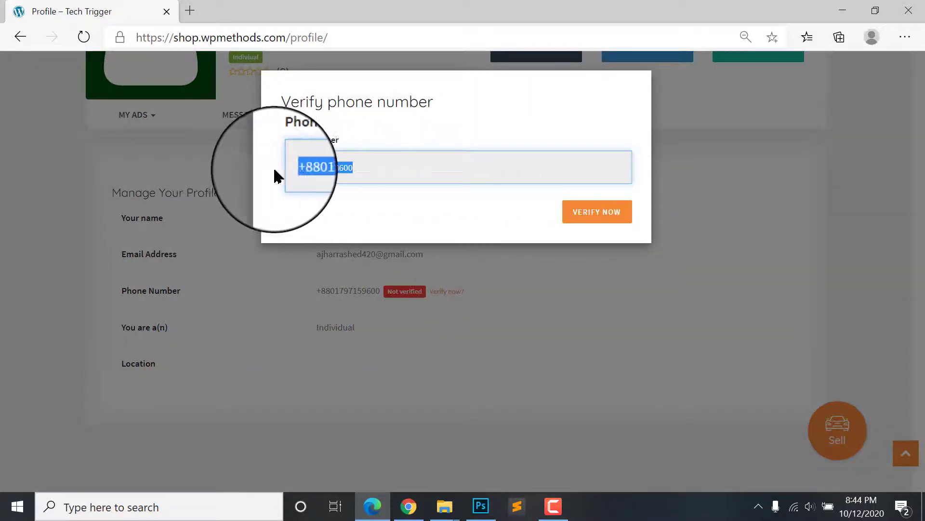
click(596, 214)
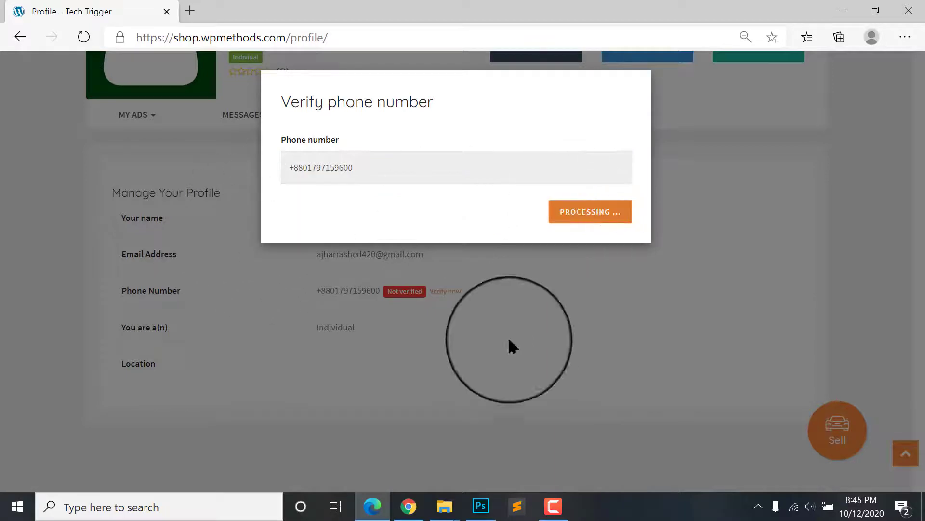
click(430, 352)
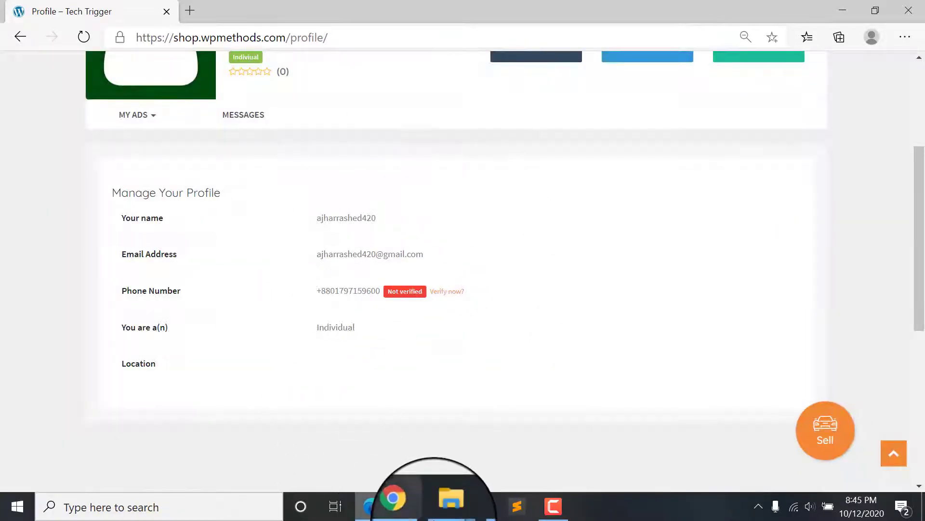
click(418, 514)
Open the WPSMS Twilio settings and check the empty Account SID field.
scroll(386, 331, up, 3)
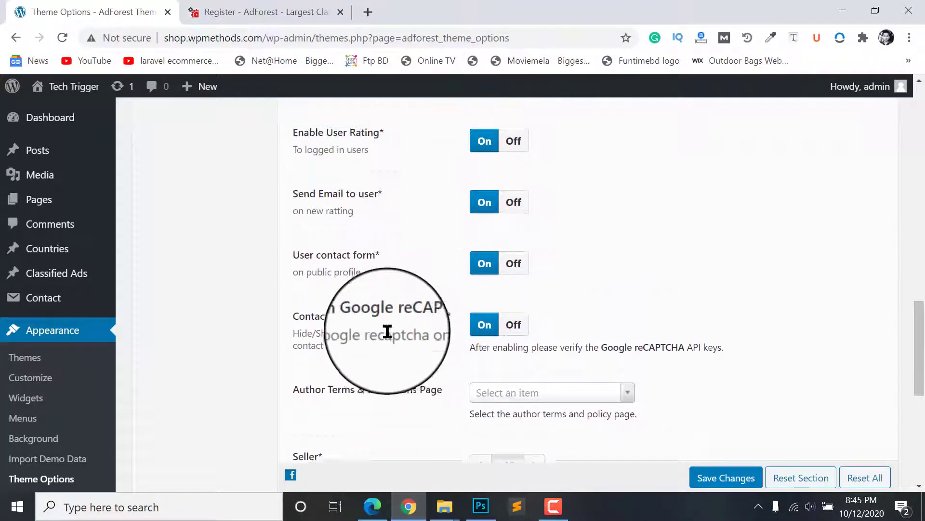
scroll(389, 333, down, 2)
scroll(128, 335, down, 5)
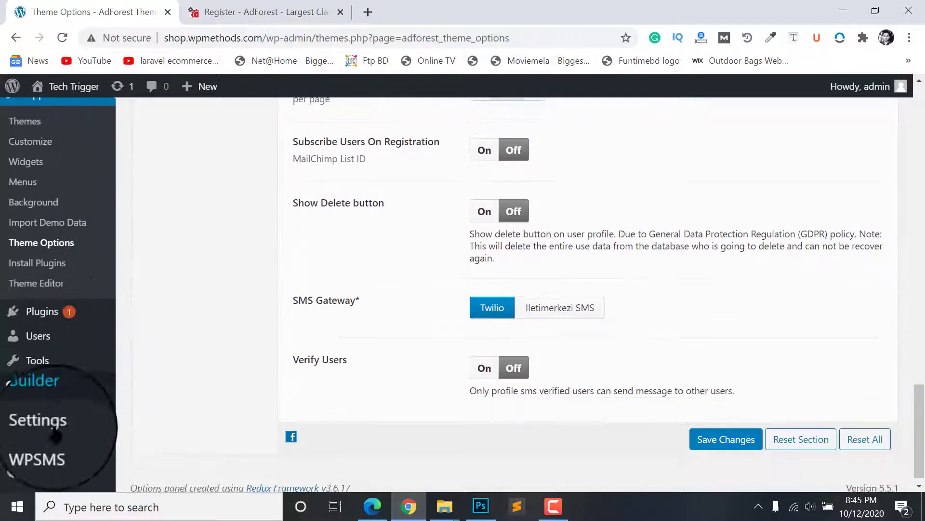
mouse_move(53, 453)
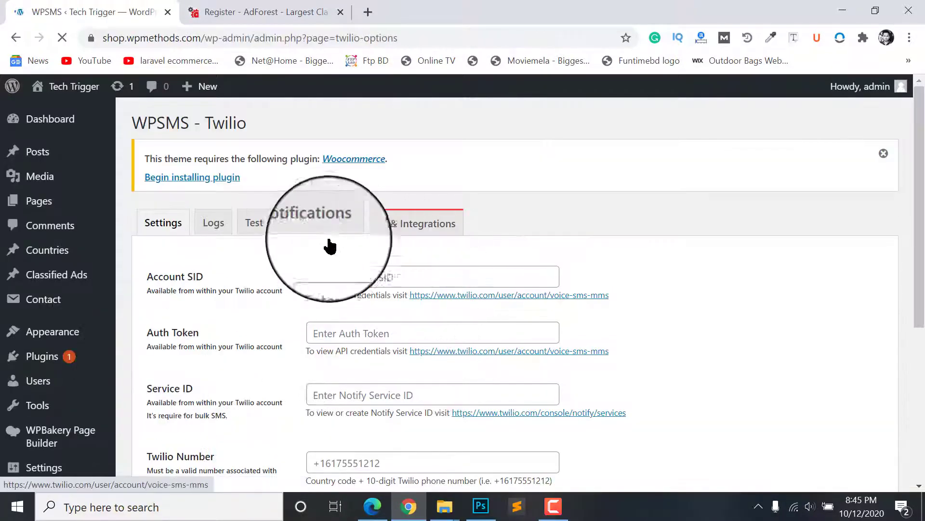
scroll(321, 241, down, 2)
scroll(366, 241, up, 2)
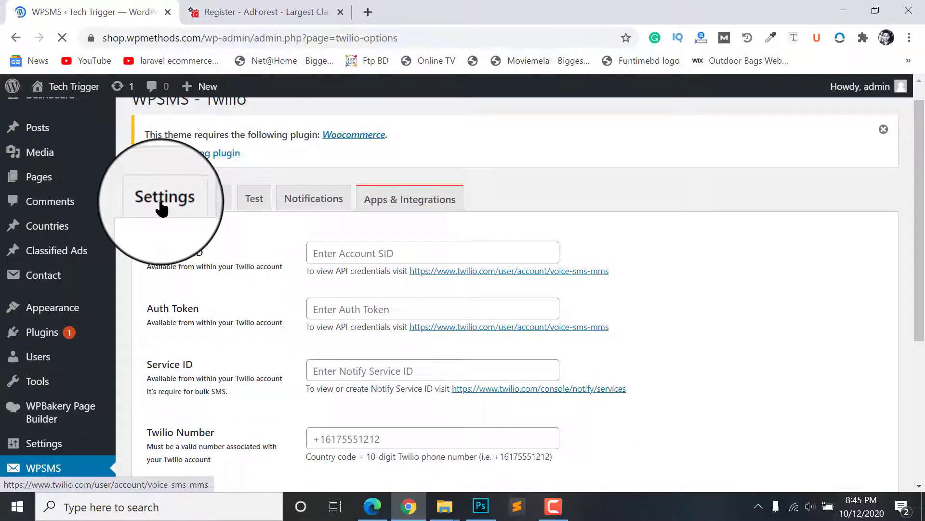
scroll(356, 269, down, 2)
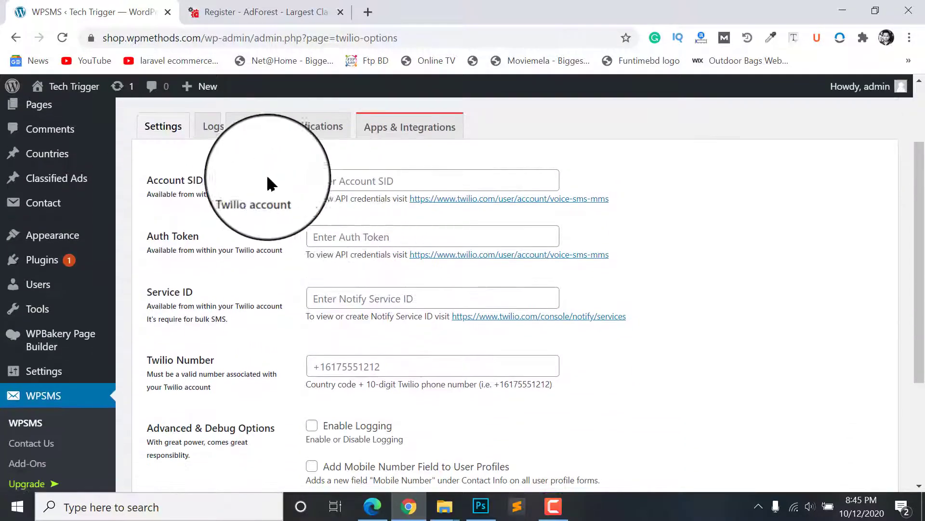
scroll(303, 208, up, 1)
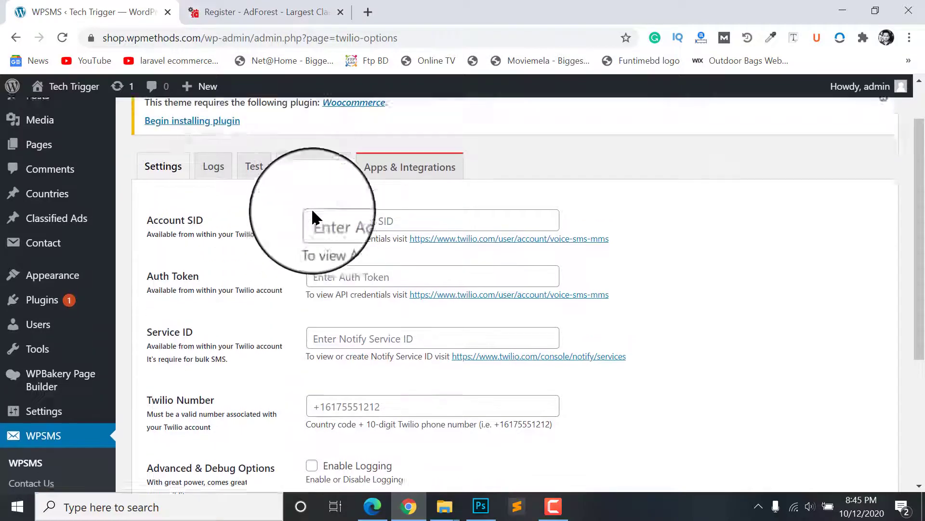
scroll(416, 440, down, 1)
scroll(352, 289, up, 1)
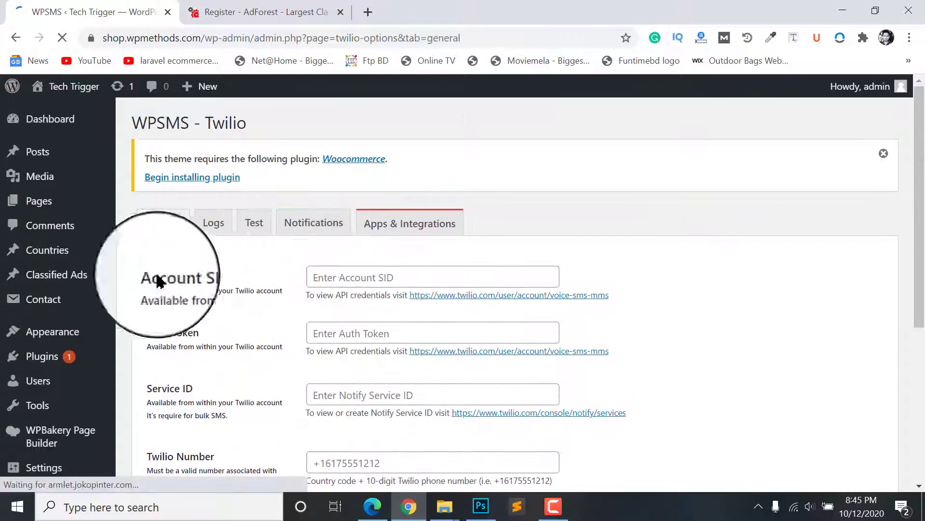
click(366, 282)
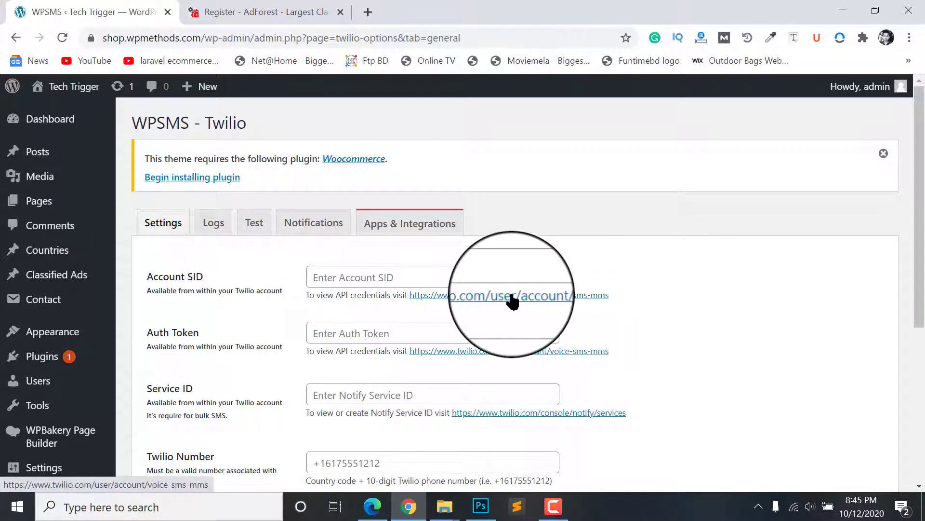
Open the Twilio credentials link under Account SID in a new tab.
scroll(511, 302, down, 1)
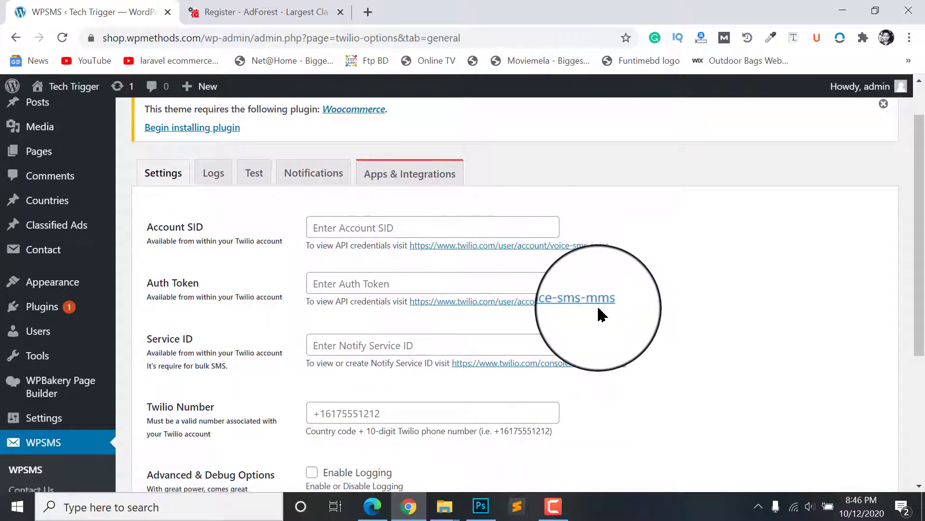
scroll(569, 304, down, 1)
scroll(473, 304, down, 4)
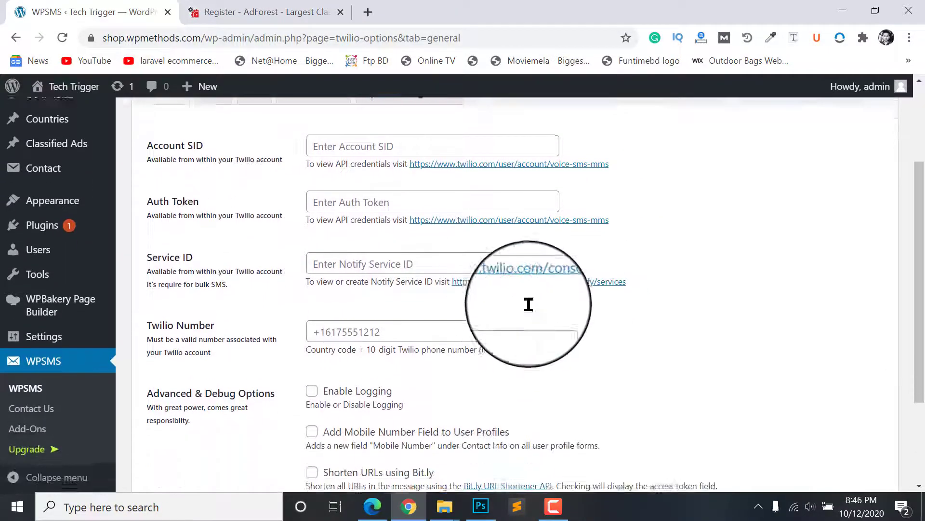
scroll(430, 311, up, 4)
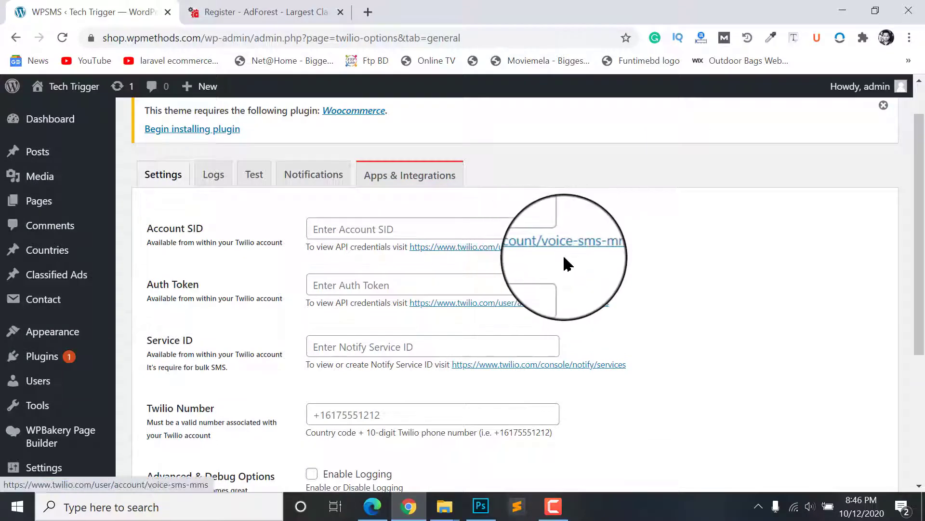
click(620, 263)
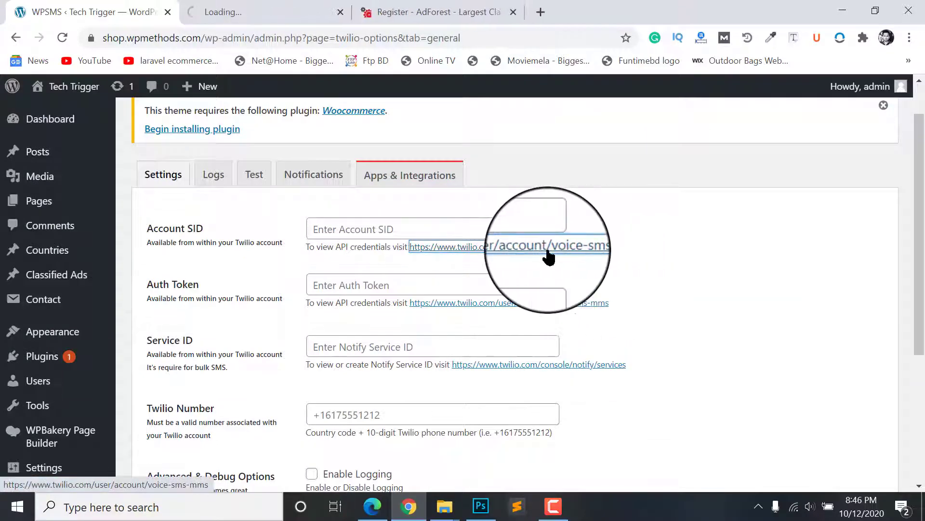
Fill the Twilio trial sign-up with name, email and a pasted password, accept the terms, and submit.
key(ctrl+Tab)
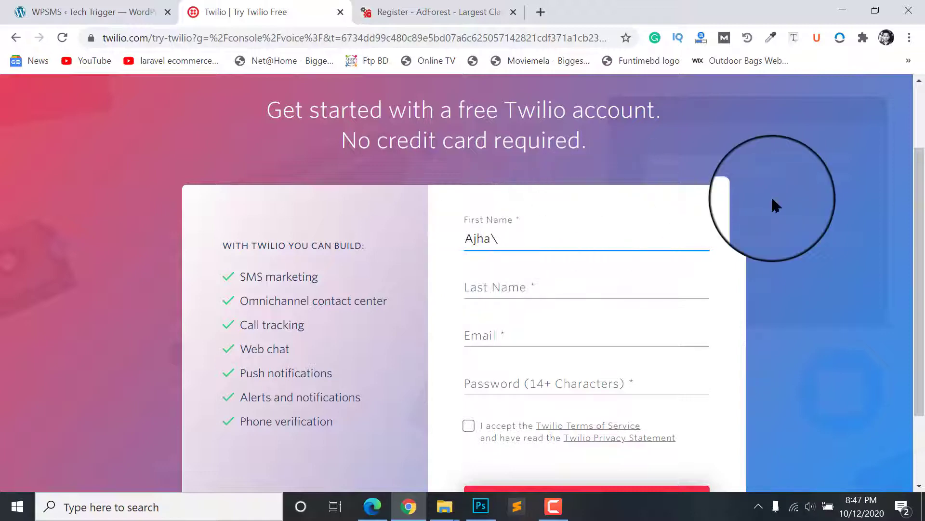
text(l)
click(612, 283)
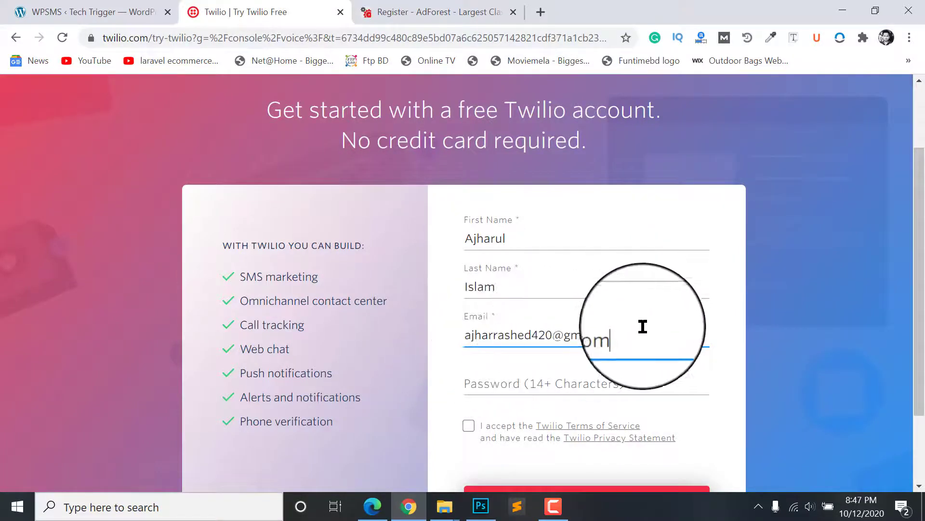
scroll(514, 343, down, 1)
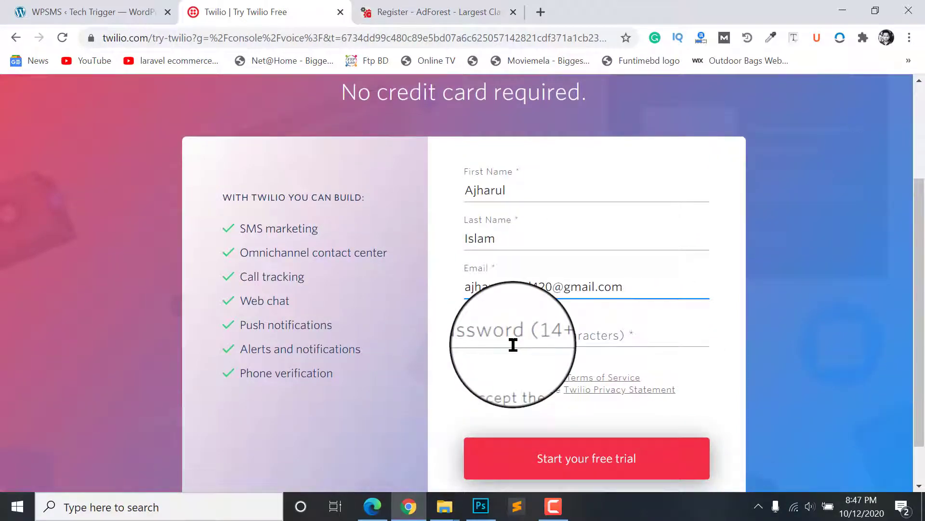
click(513, 344)
key(ctrl+v)
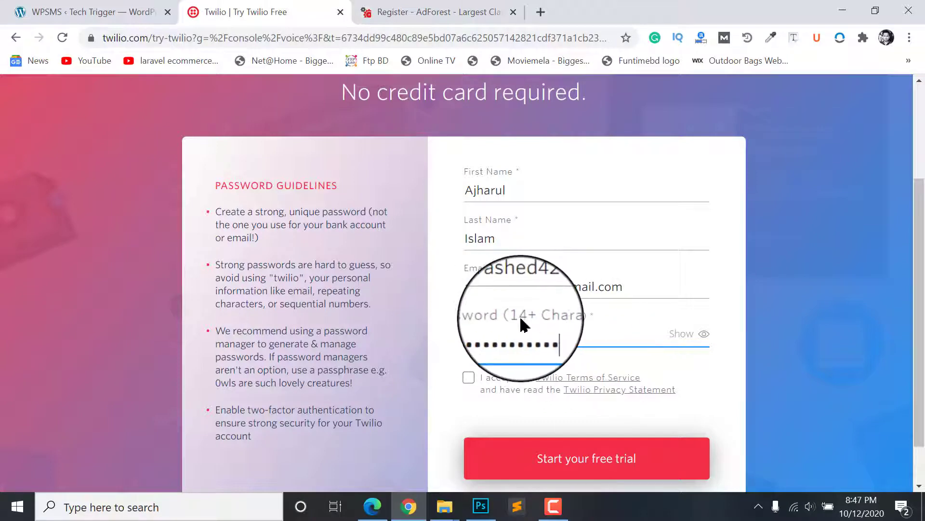
click(469, 378)
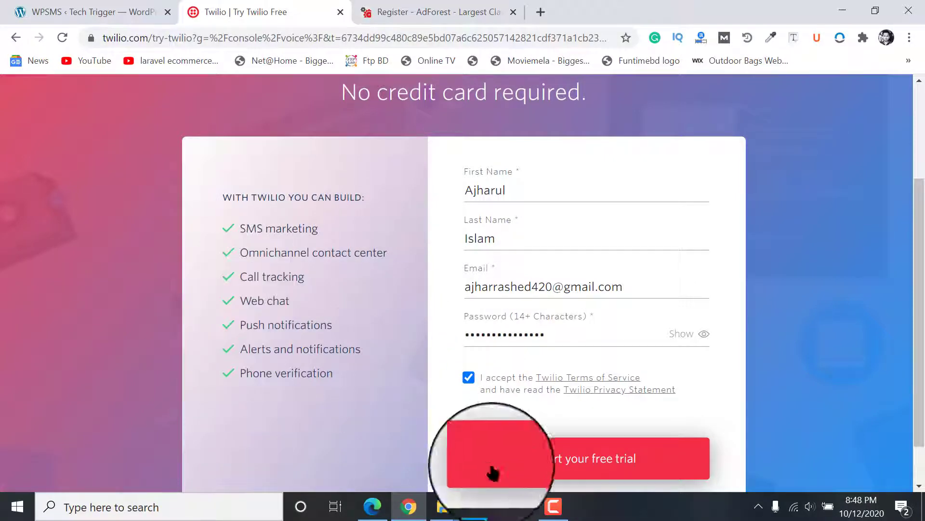
click(597, 463)
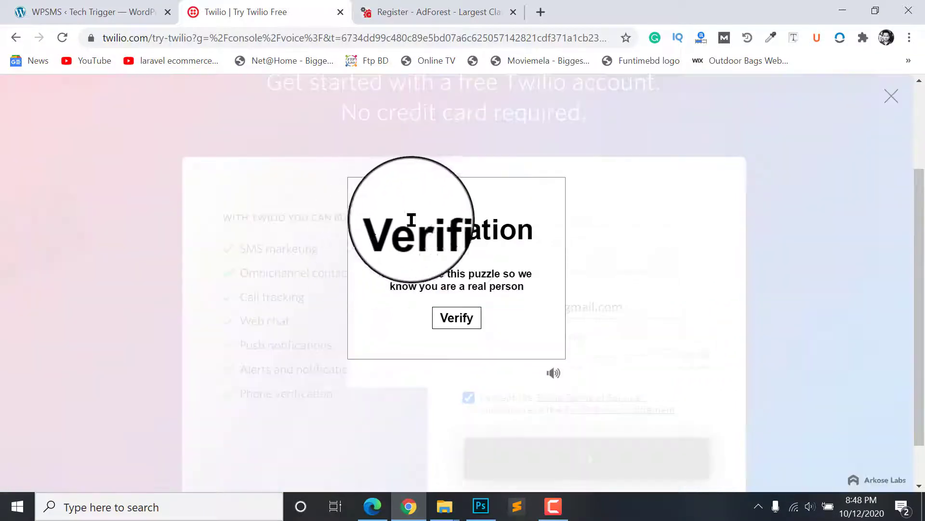
Pass the human-verification puzzle by picking the spiral galaxy in each round.
click(457, 328)
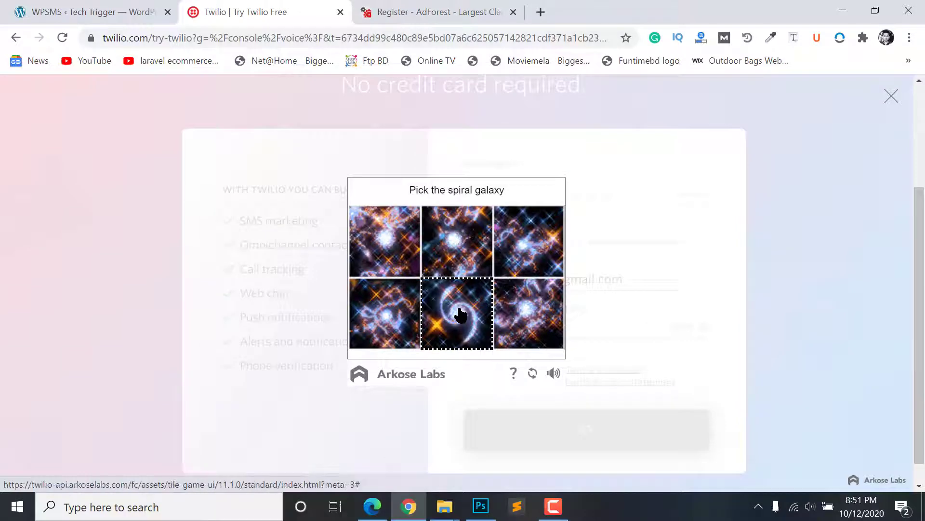
click(461, 314)
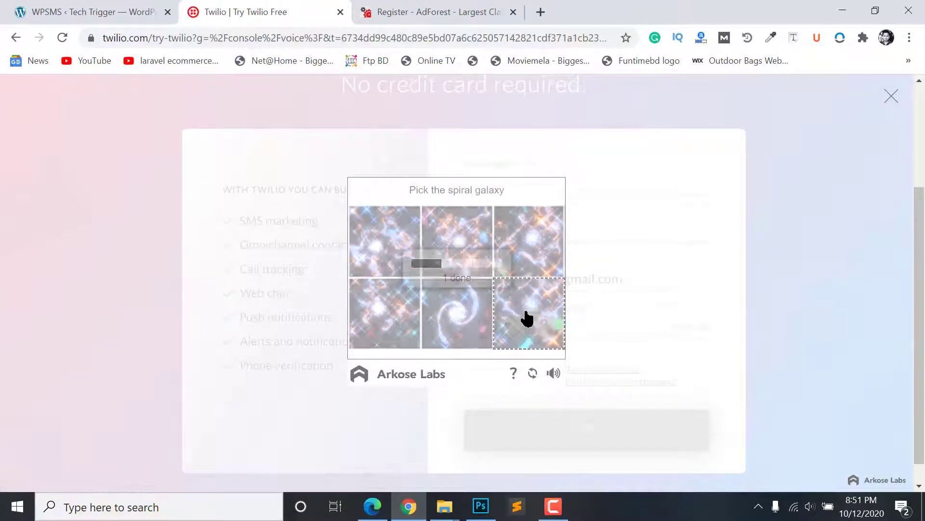
click(447, 315)
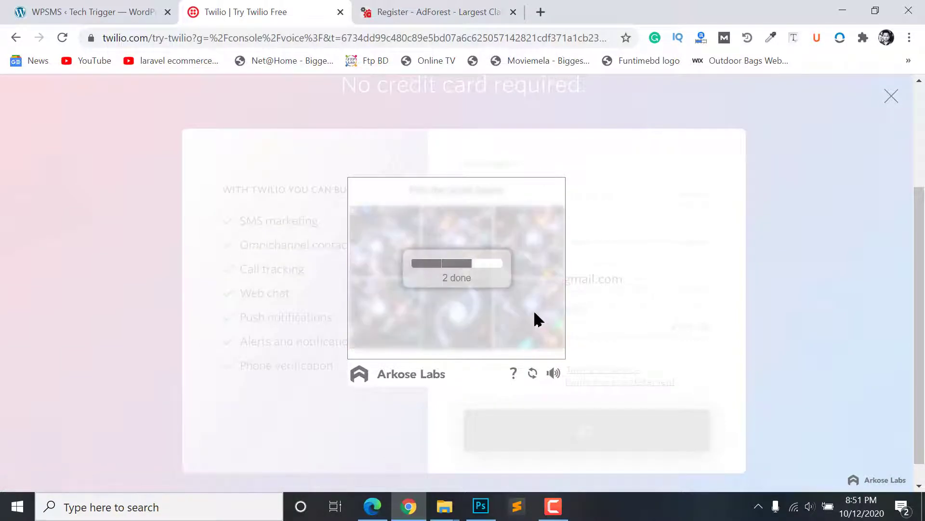
click(466, 330)
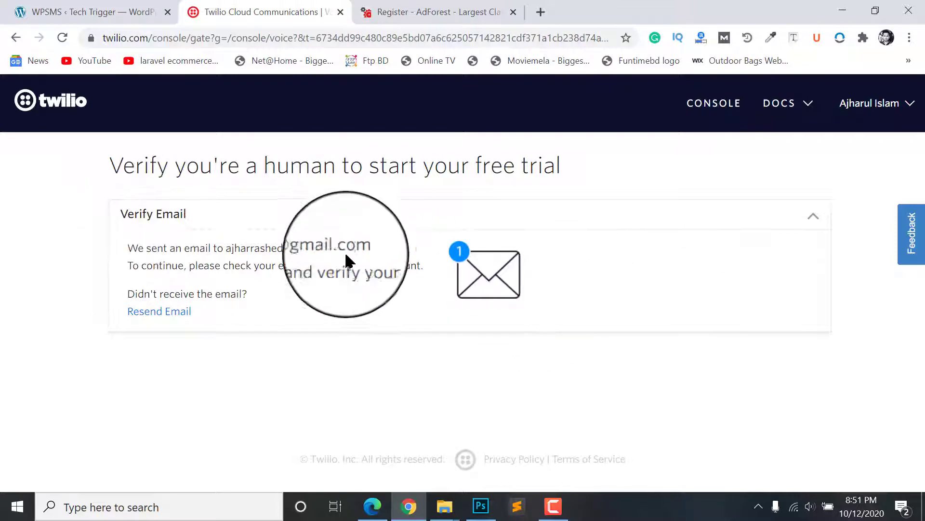
Open Twilio's 'Verify your email' message in Gmail.
drag(227, 247, 362, 249)
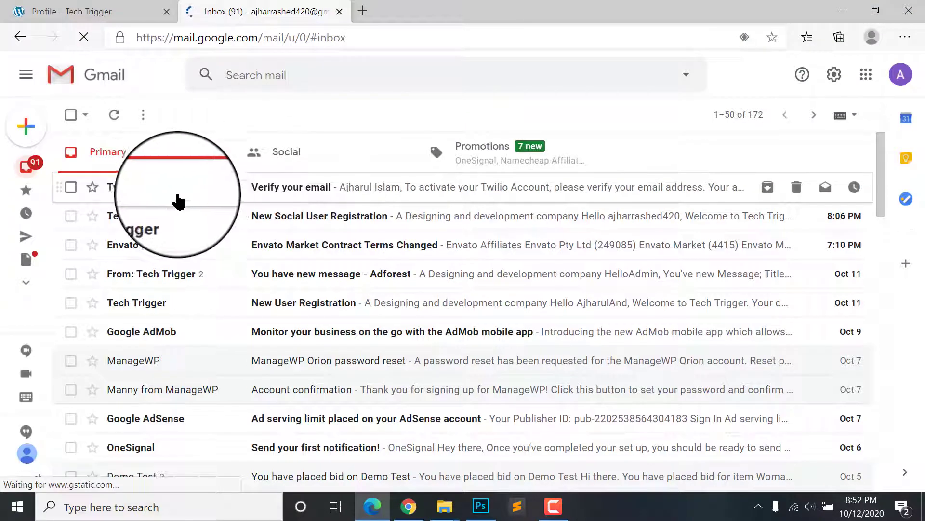
click(216, 190)
scroll(477, 304, down, 2)
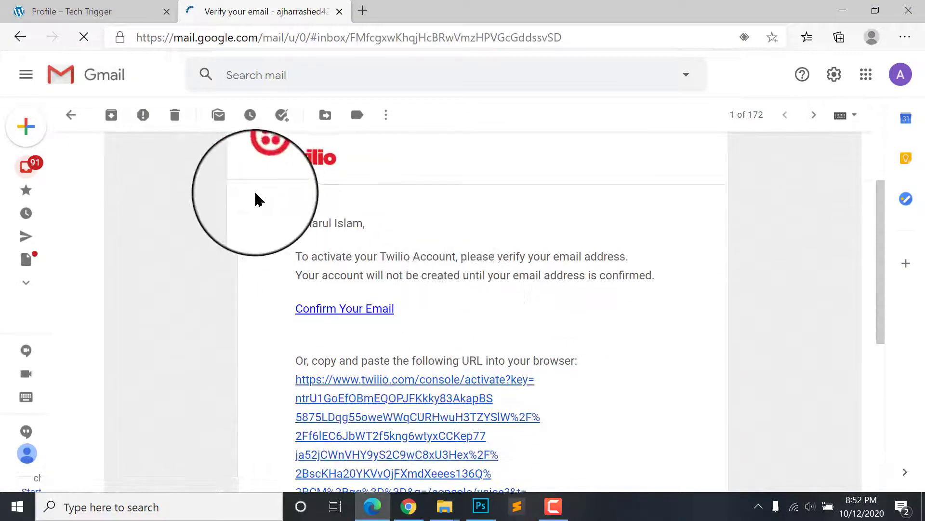
scroll(256, 198, up, 1)
scroll(349, 232, down, 2)
scroll(345, 244, down, 1)
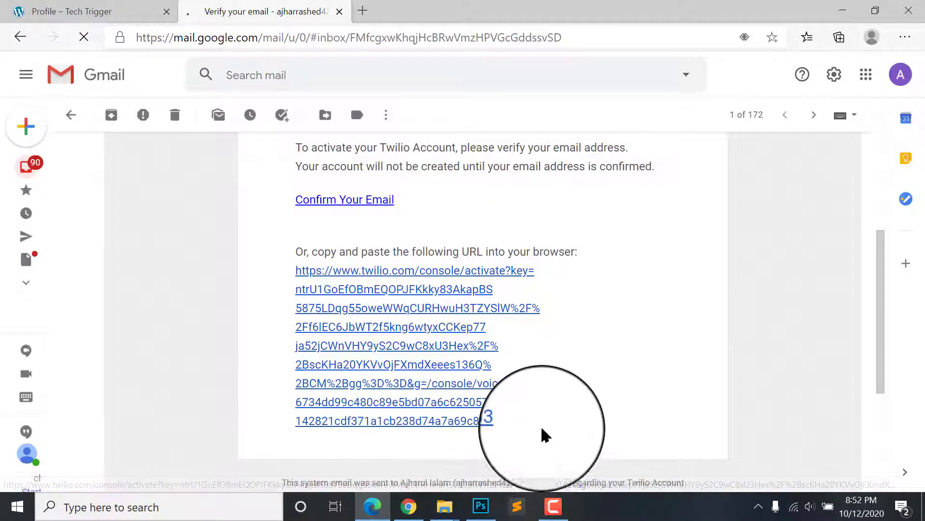
Copy the activation URL from the message and return to Chrome.
drag(543, 434, 290, 281)
right_click(320, 285)
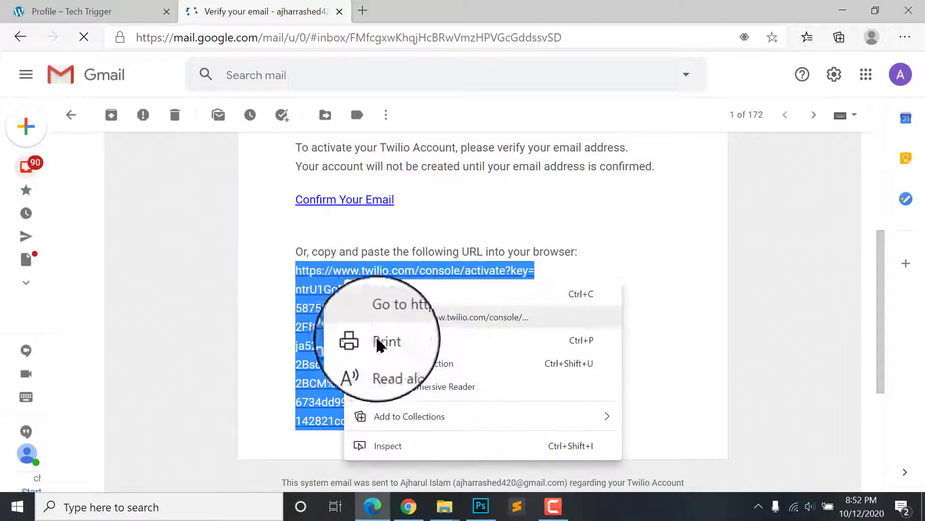
click(377, 290)
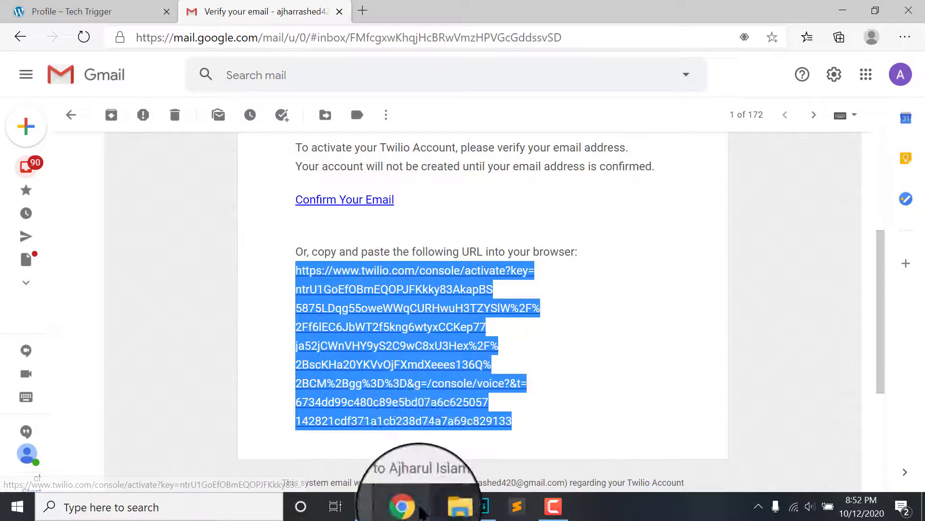
click(409, 506)
Load the copied activation link in the browser to verify the email.
click(264, 38)
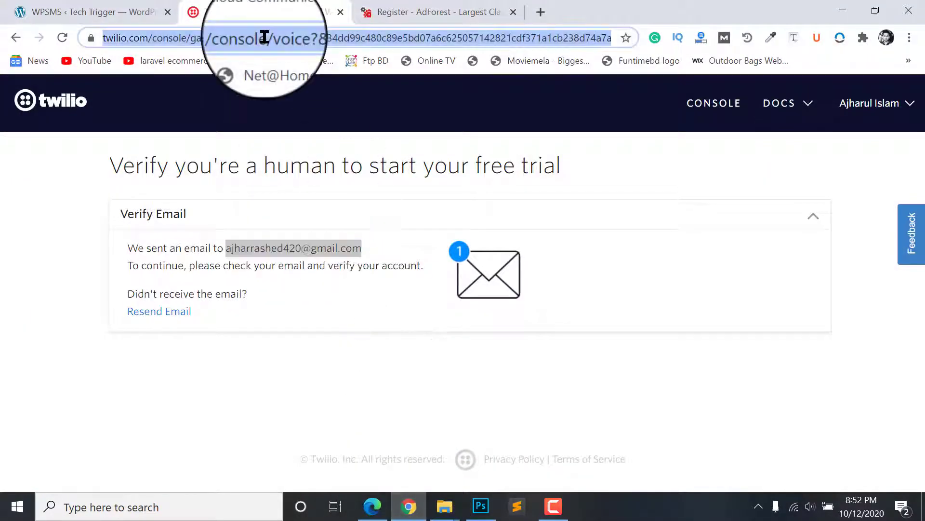
key(ctrl+v)
key(Return)
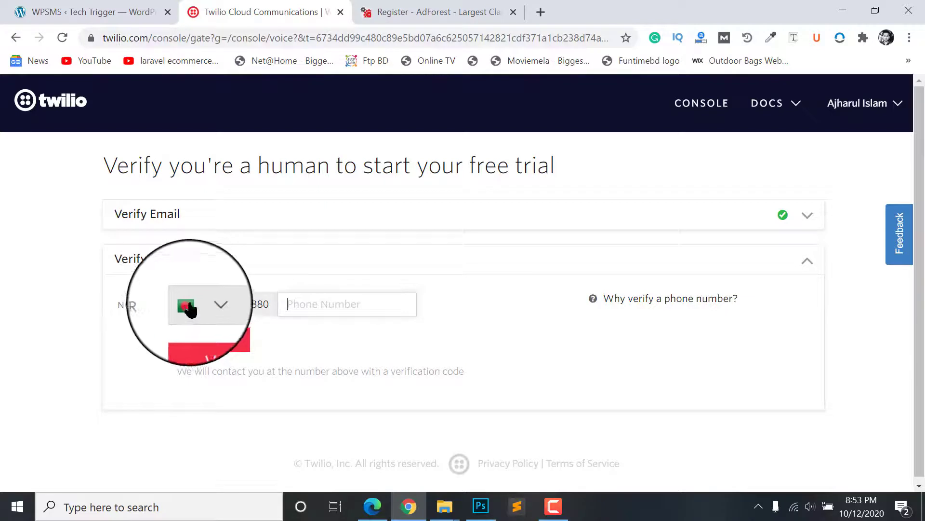
With Bangladesh (+880) kept as country, request a verification code for the phone number.
click(206, 308)
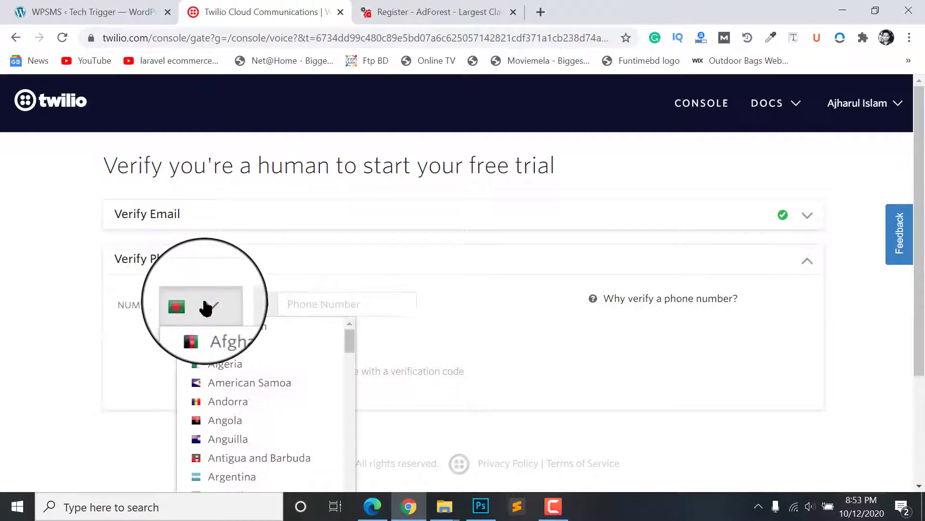
click(193, 316)
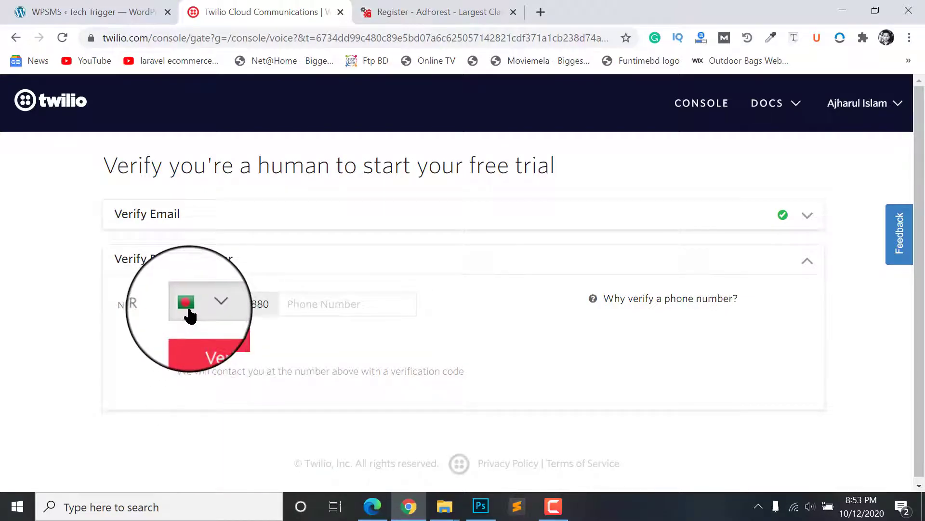
click(190, 316)
scroll(227, 419, down, 2)
scroll(230, 397, up, 2)
scroll(232, 374, down, 1)
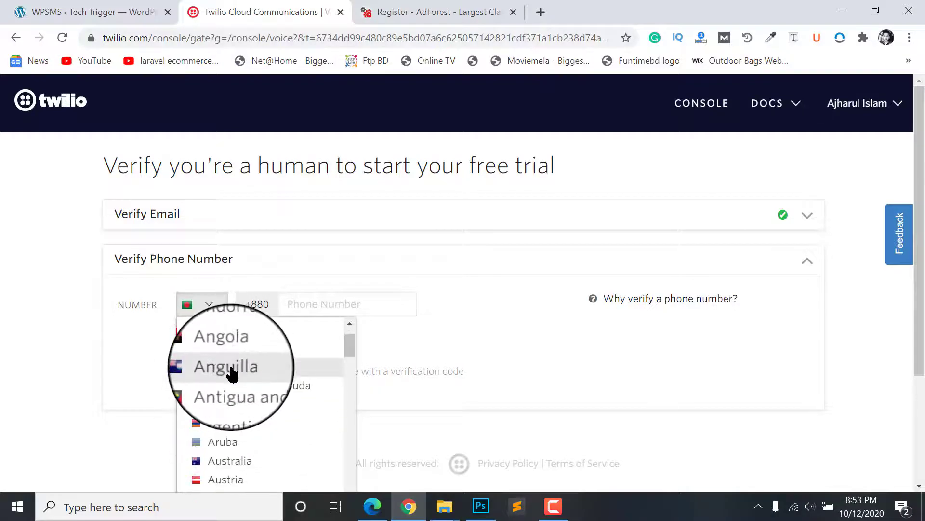
scroll(232, 374, down, 10)
click(129, 309)
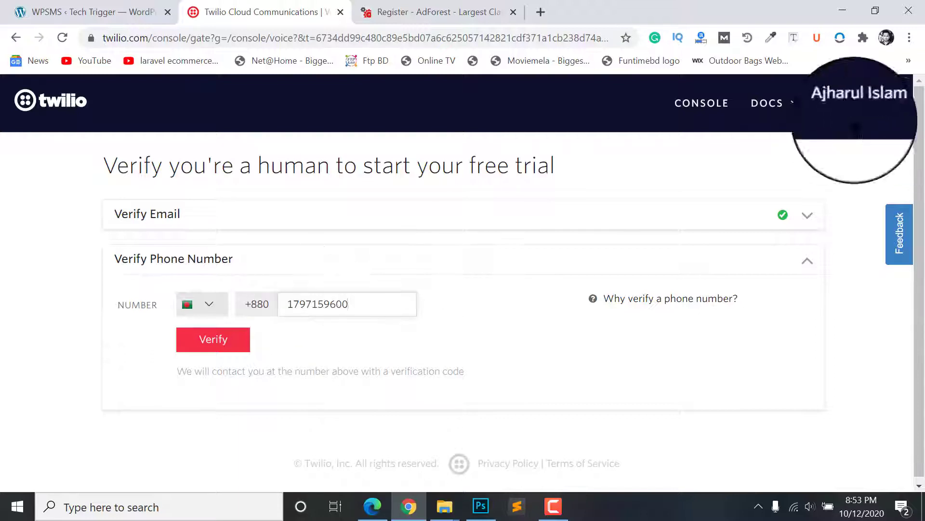
click(228, 338)
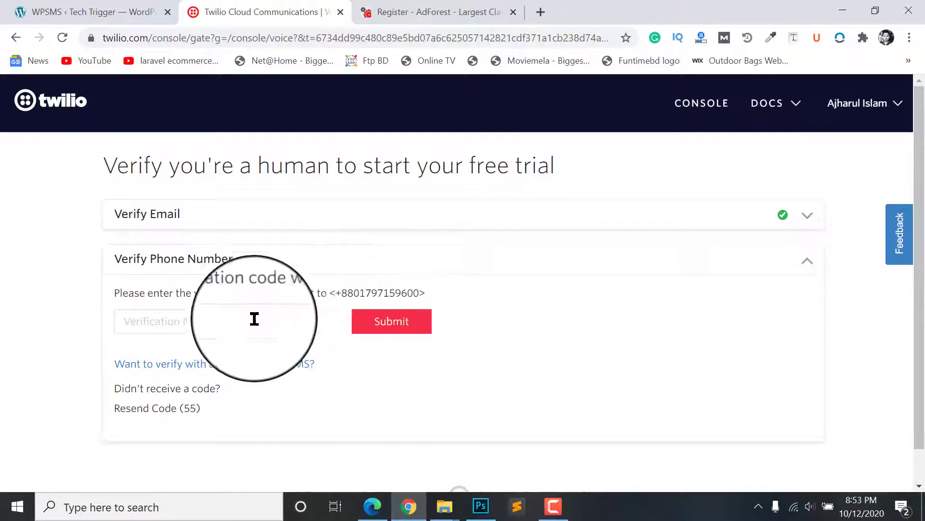
Enter the SMS verification code and submit it to verify the phone number.
click(232, 320)
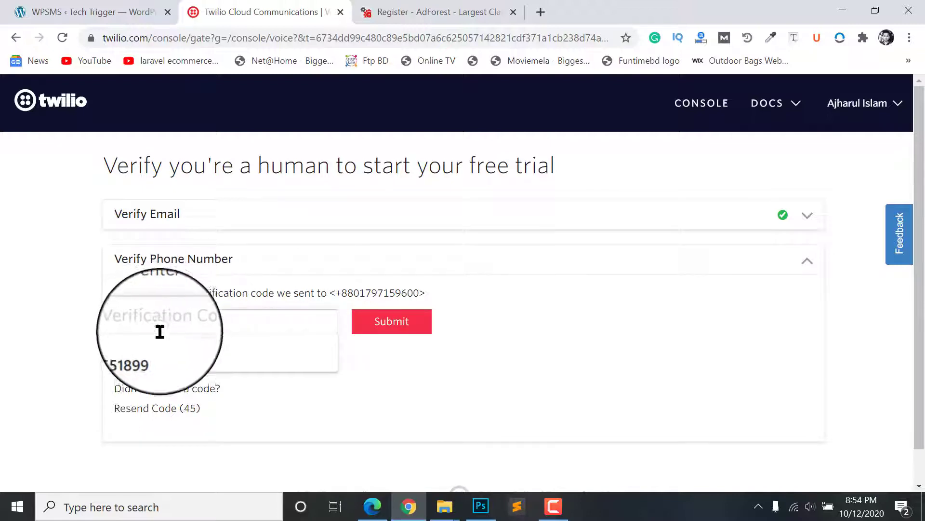
click(172, 314)
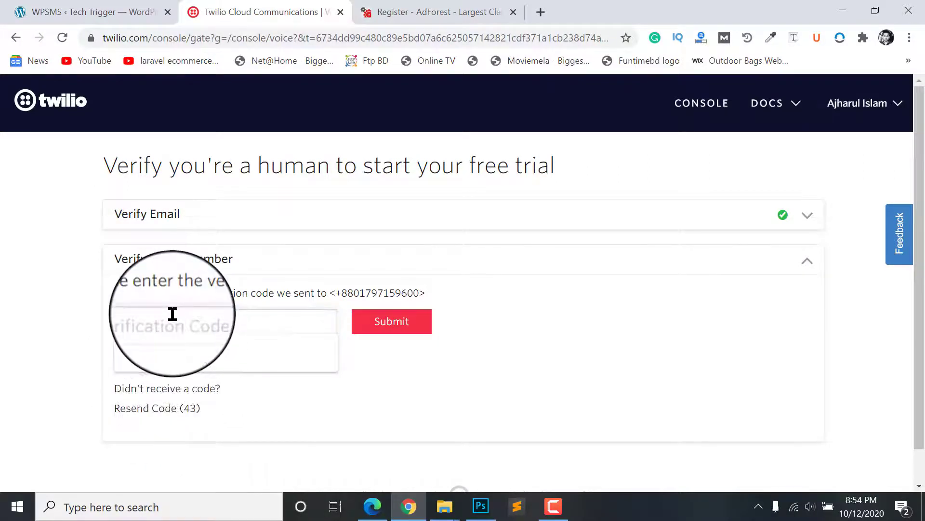
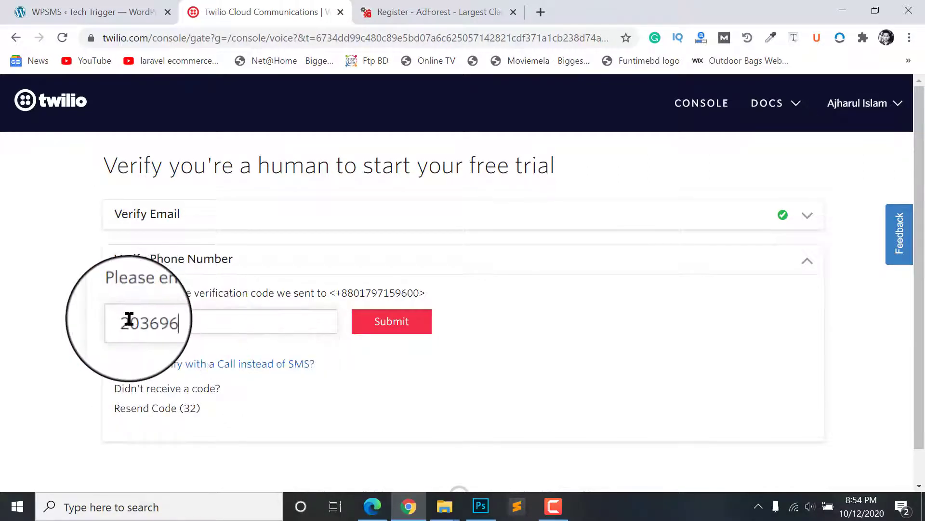
click(389, 319)
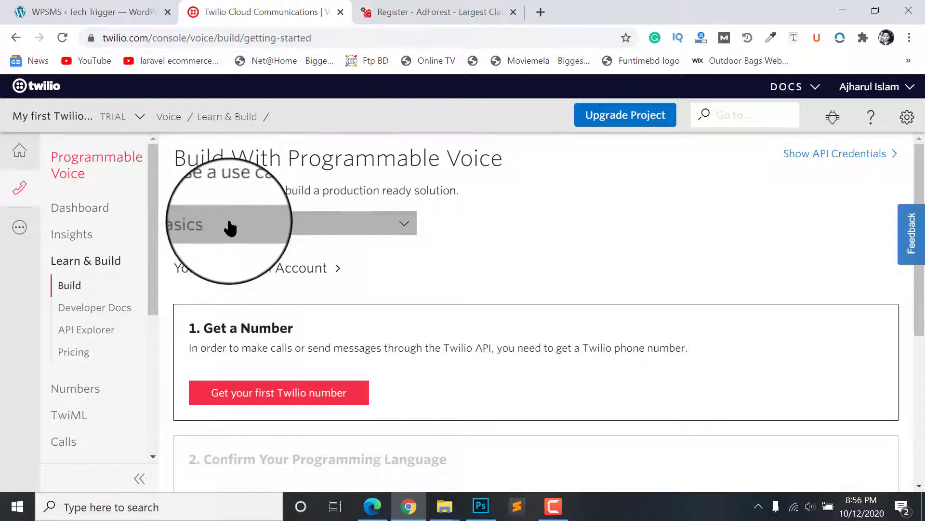
Keep the Basics voice use case and request a first Twilio phone number.
click(227, 227)
scroll(240, 336, down, 4)
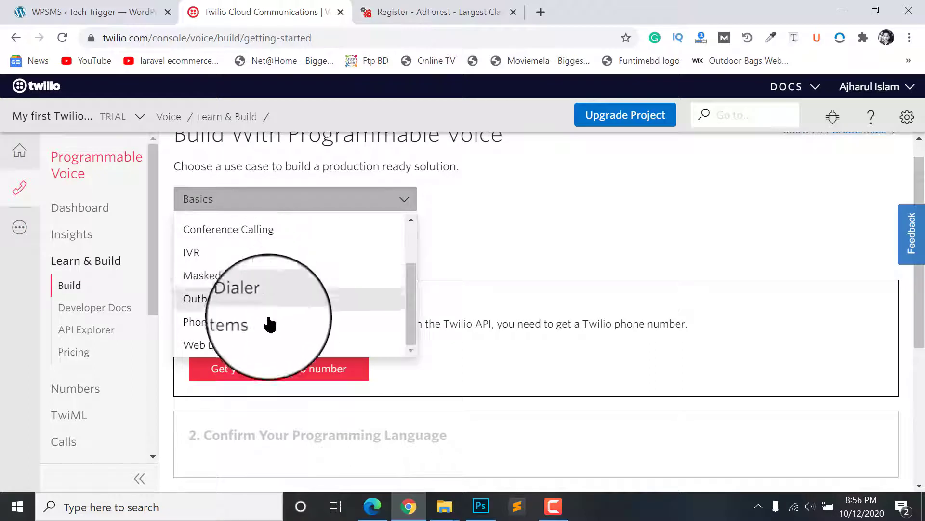
click(362, 190)
scroll(299, 209, down, 1)
scroll(289, 279, down, 3)
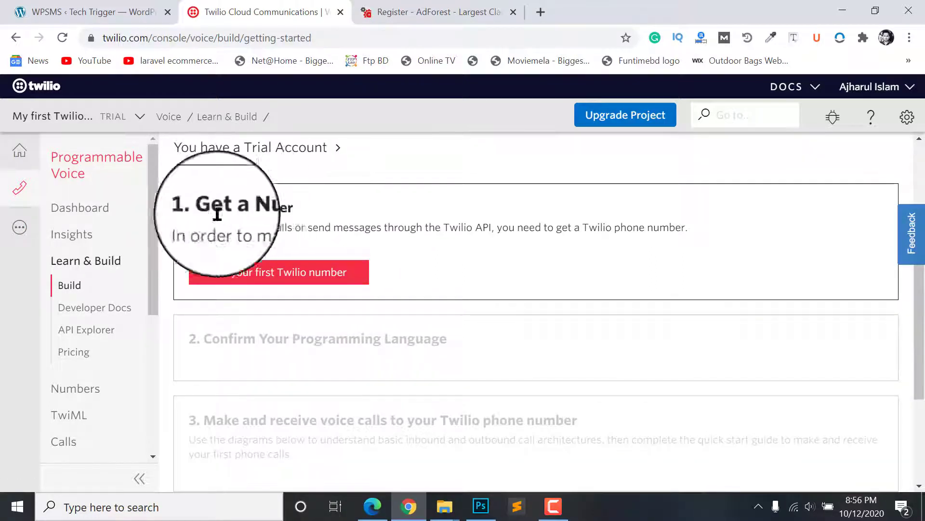
click(268, 276)
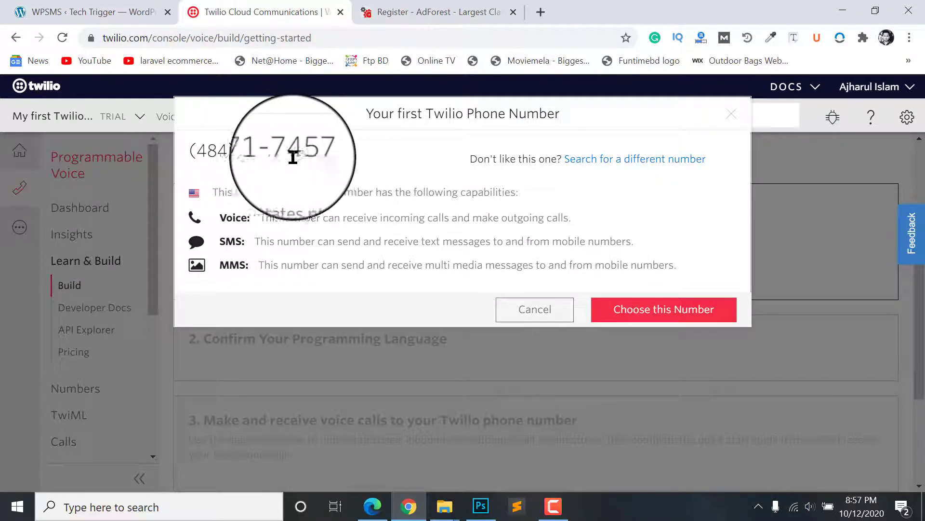
Copy the offered trial number and claim it with Choose this Number.
drag(331, 161, 145, 155)
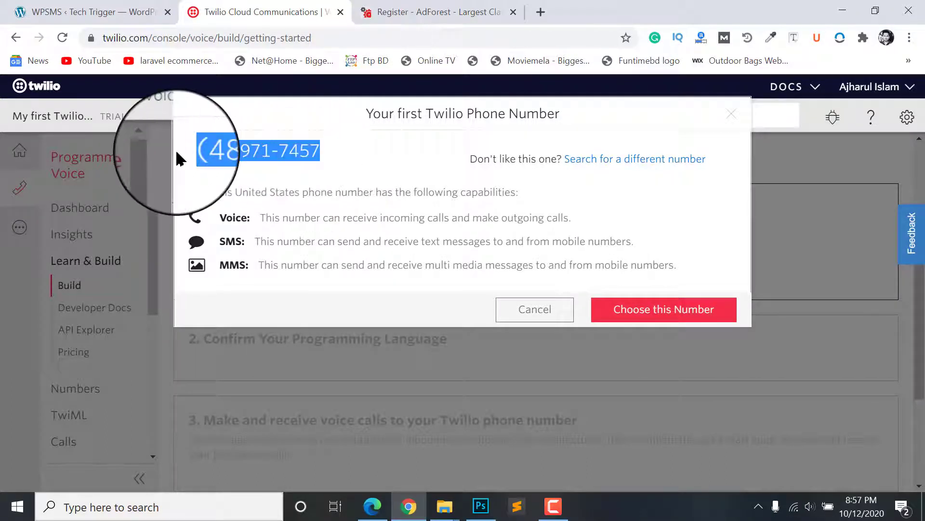
right_click(212, 142)
click(245, 150)
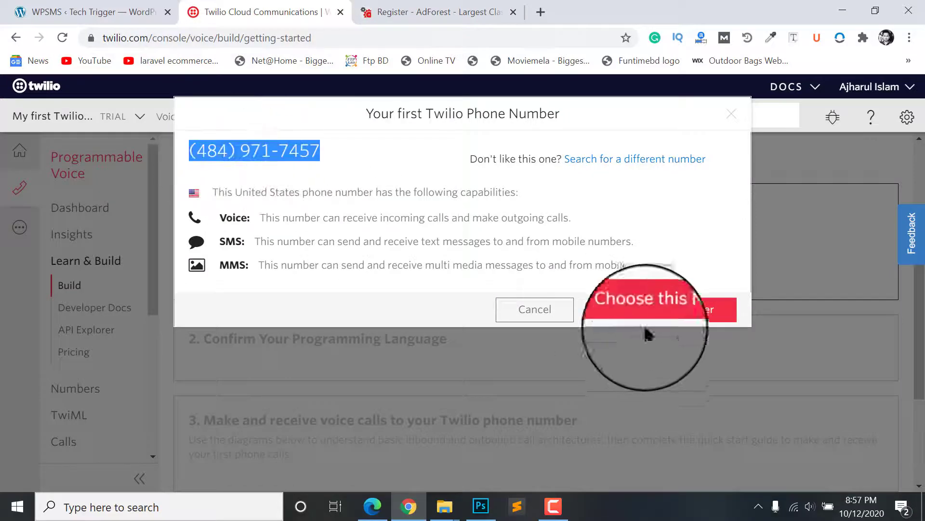
click(652, 318)
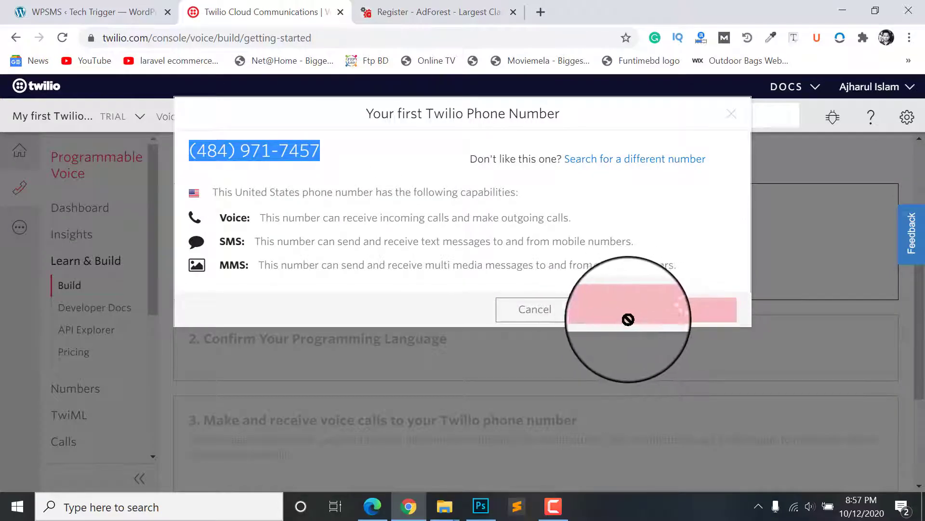
Copy the newly claimed Twilio number and close the congratulations message.
drag(596, 163, 502, 167)
right_click(547, 156)
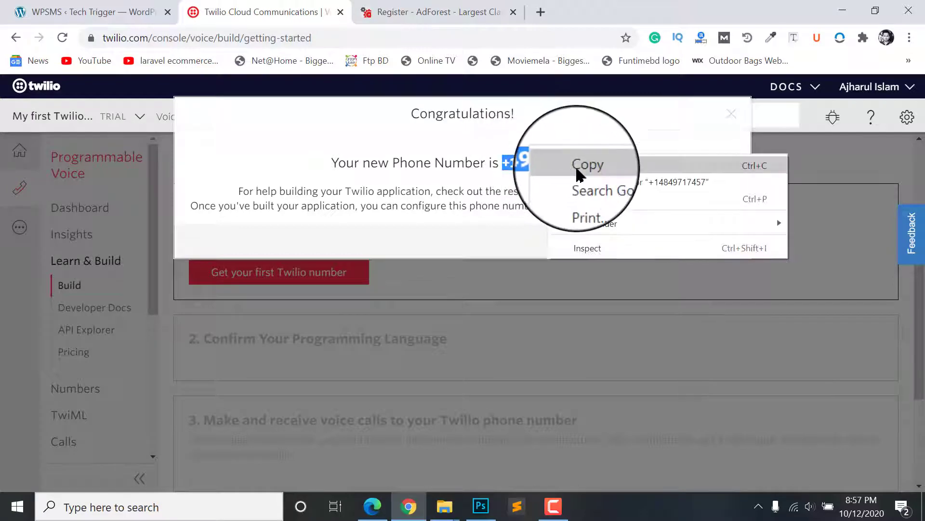
click(572, 173)
right_click(564, 165)
click(598, 178)
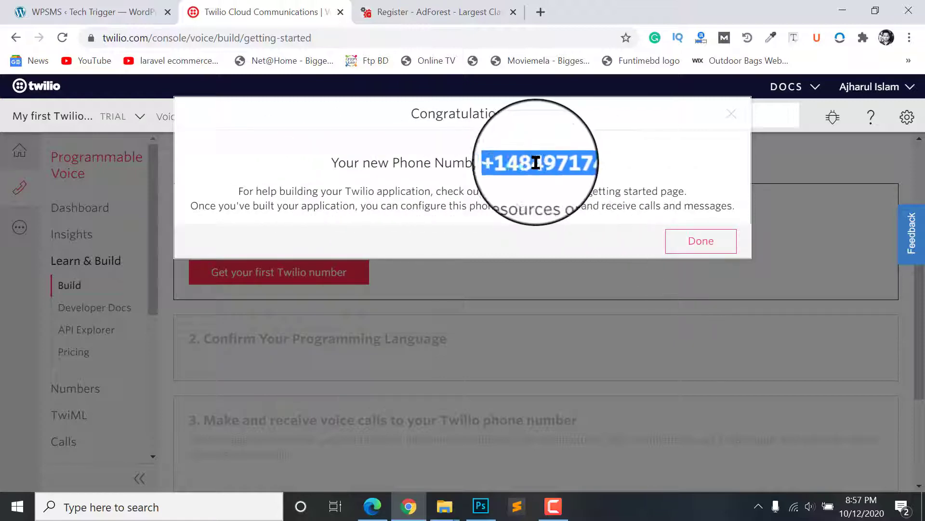
click(695, 252)
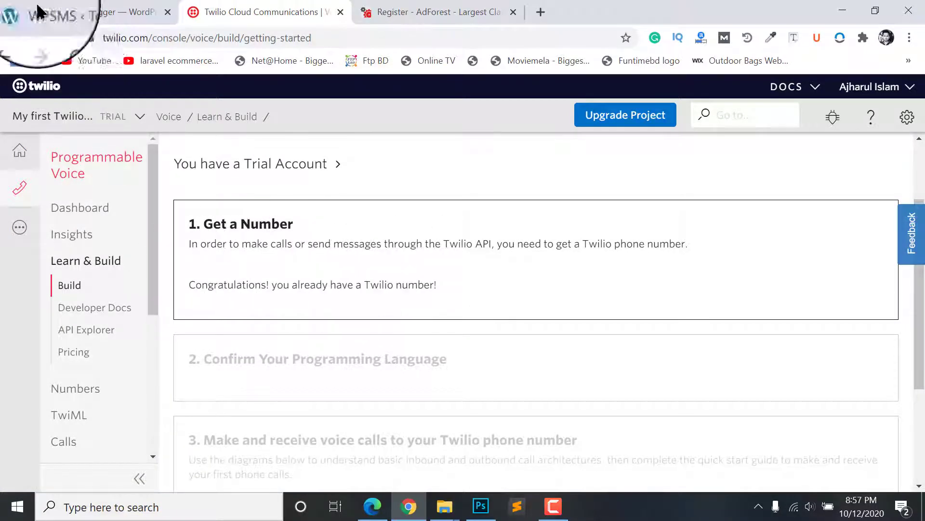
Paste the new trial number into the WPSMS Twilio Number field.
click(83, 13)
scroll(290, 241, down, 2)
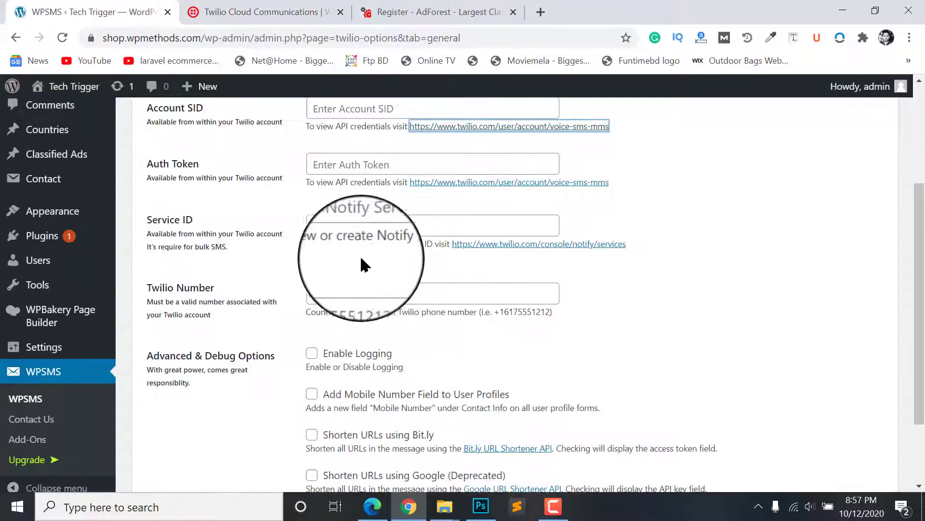
click(369, 303)
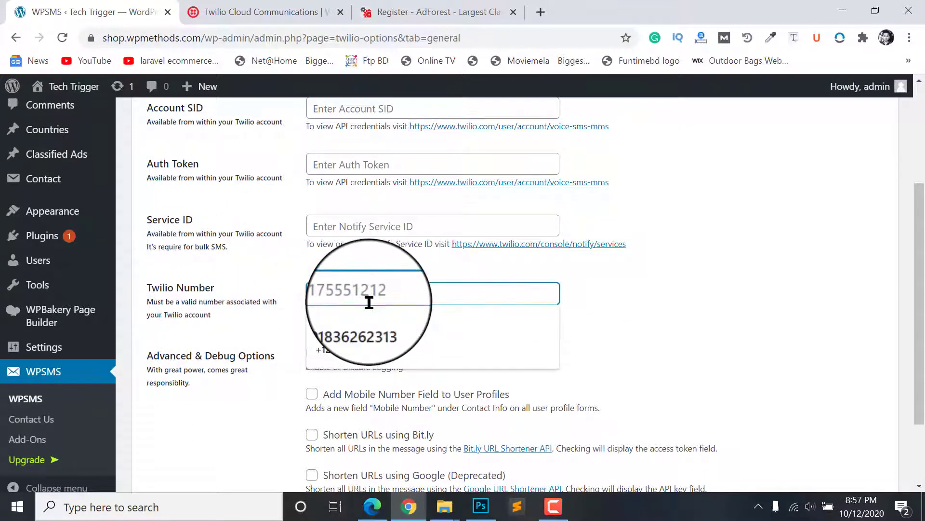
key(ctrl+v)
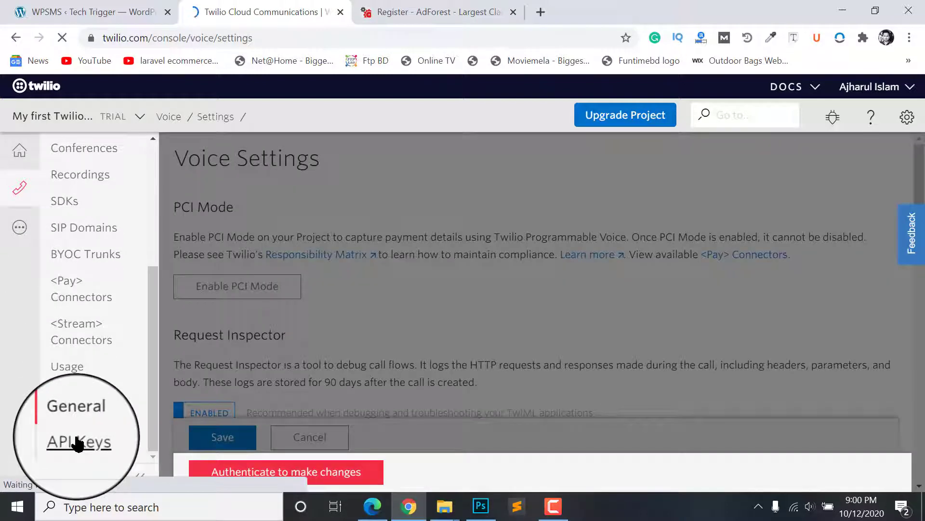
Create a Standard API key named TechTrigger and tick Got it! for its SID and secret.
click(70, 438)
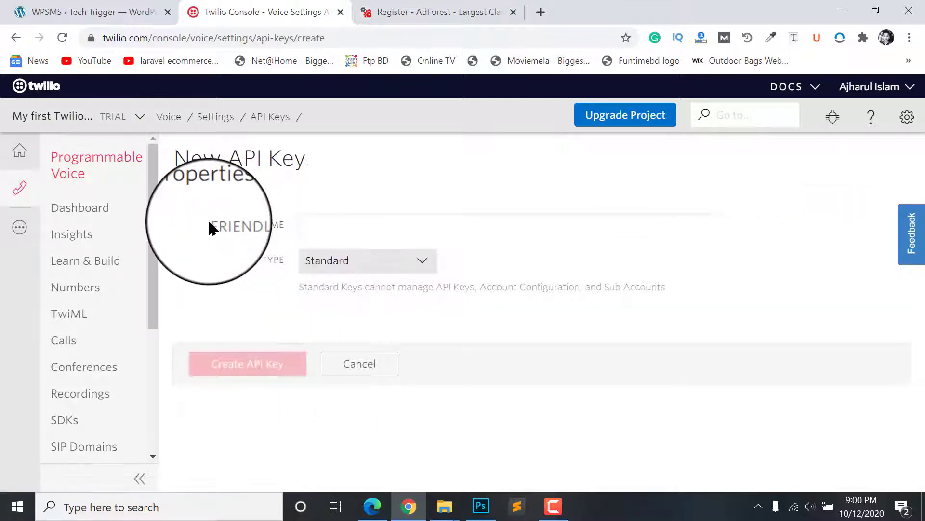
key(ctrl+v)
double_click(351, 221)
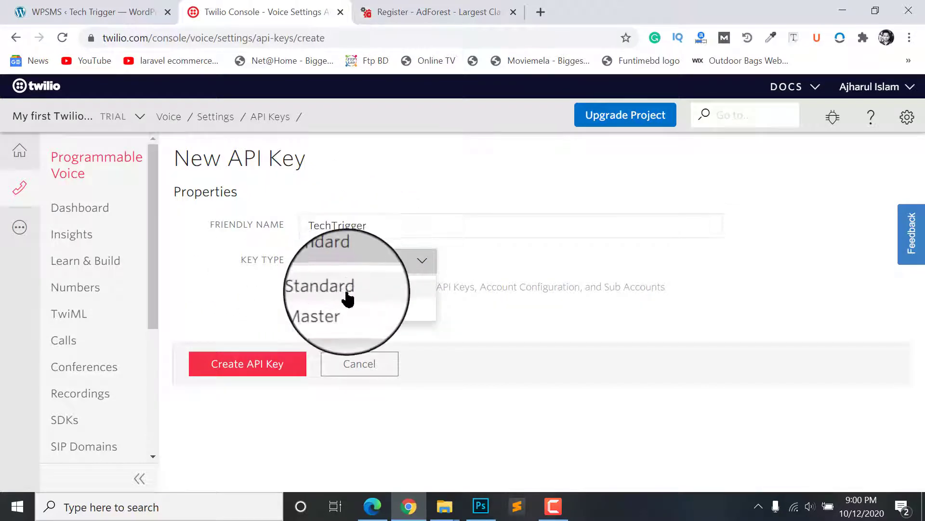
click(348, 262)
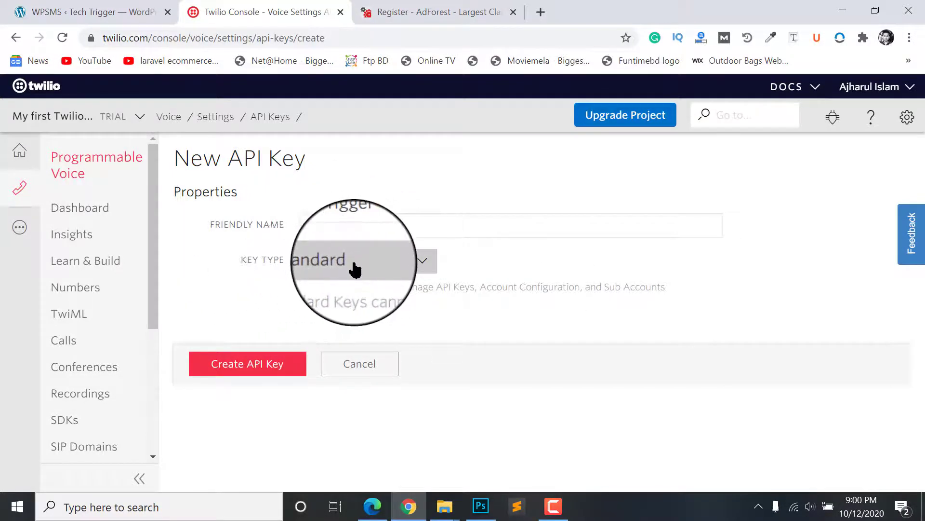
click(255, 373)
scroll(289, 367, down, 1)
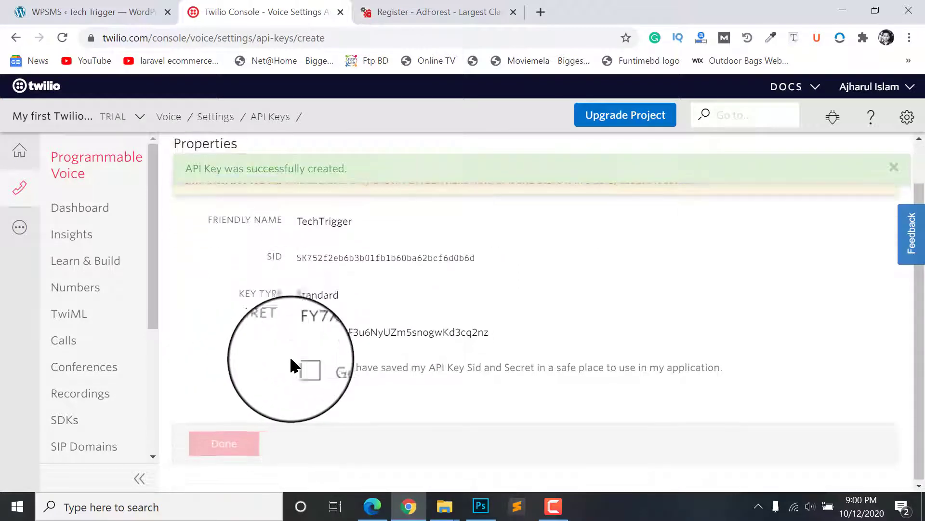
scroll(321, 341, up, 1)
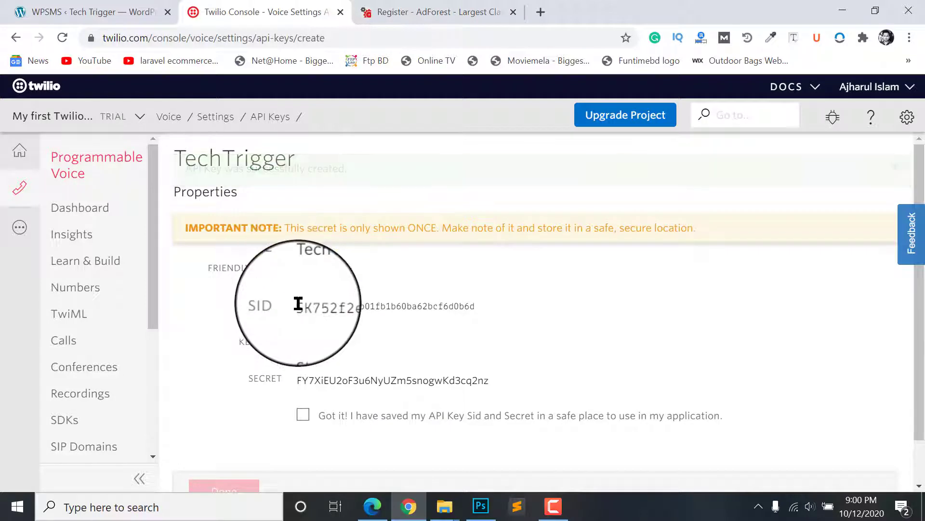
scroll(385, 347, down, 1)
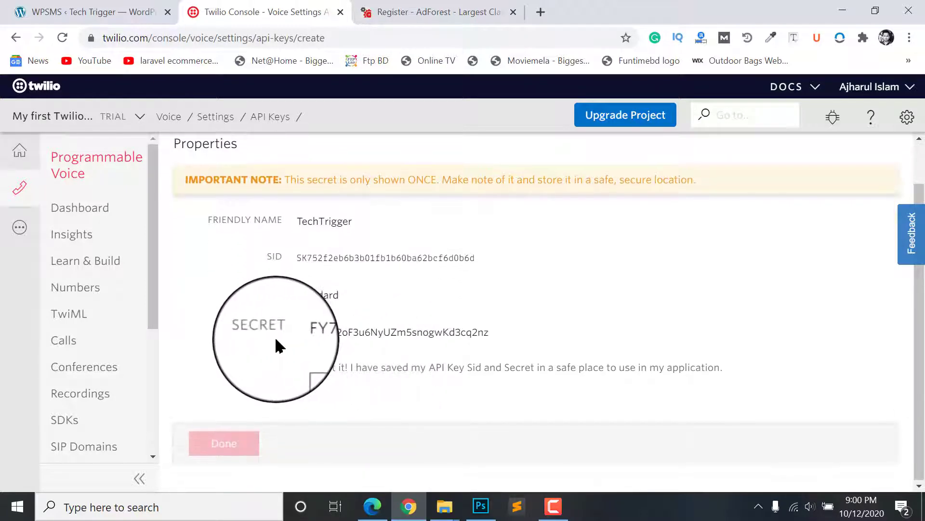
click(302, 372)
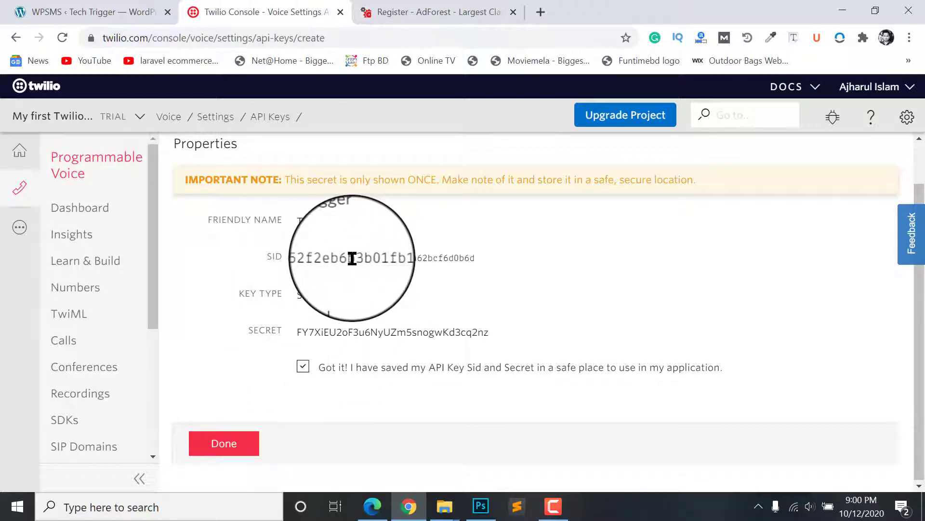
Paste the TechTrigger key secret into the WPSMS Auth Token field.
click(103, 11)
scroll(367, 204, up, 1)
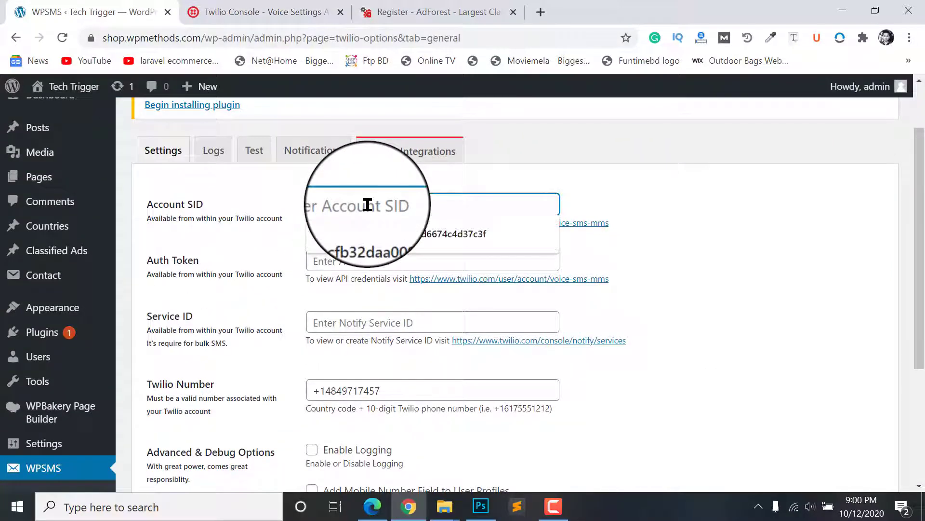
click(267, 11)
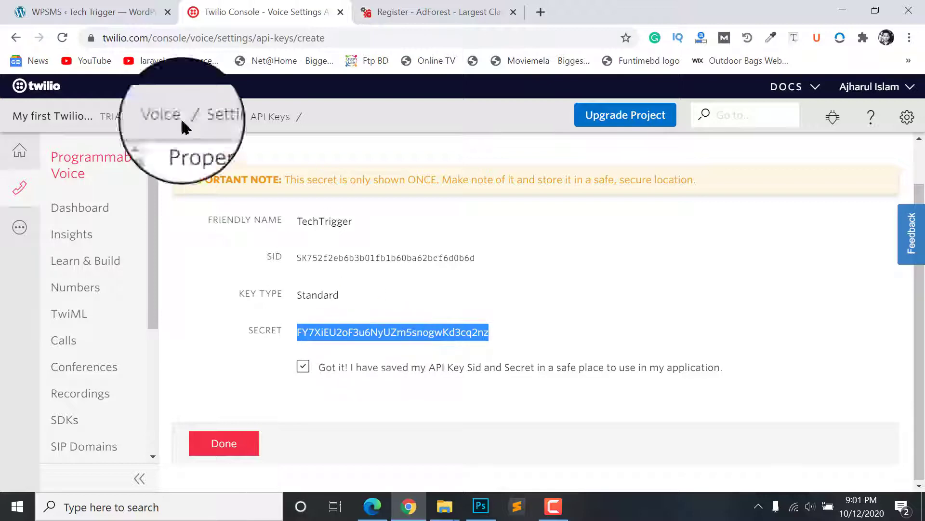
click(87, 13)
click(416, 265)
key(ctrl+v)
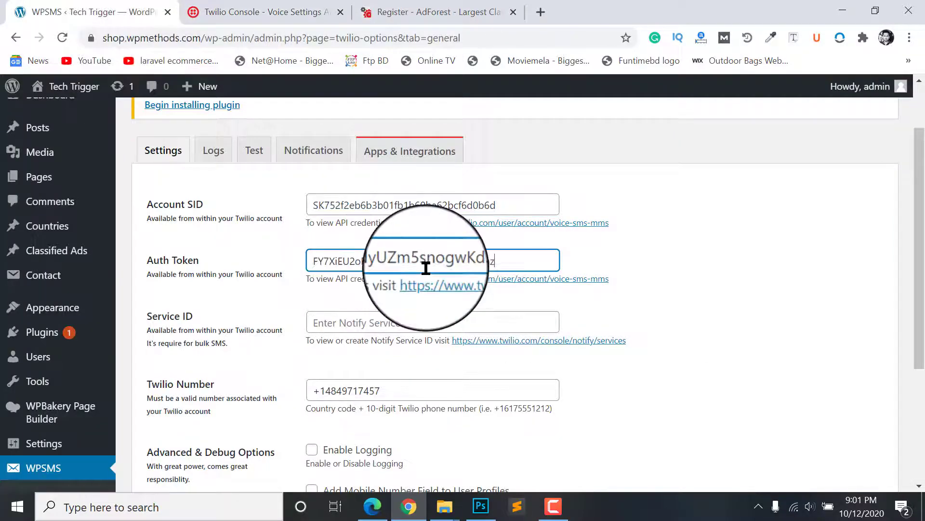
key(ctrl+z)
Confirm the key secret is saved and finish creating the API key in Twilio.
click(267, 11)
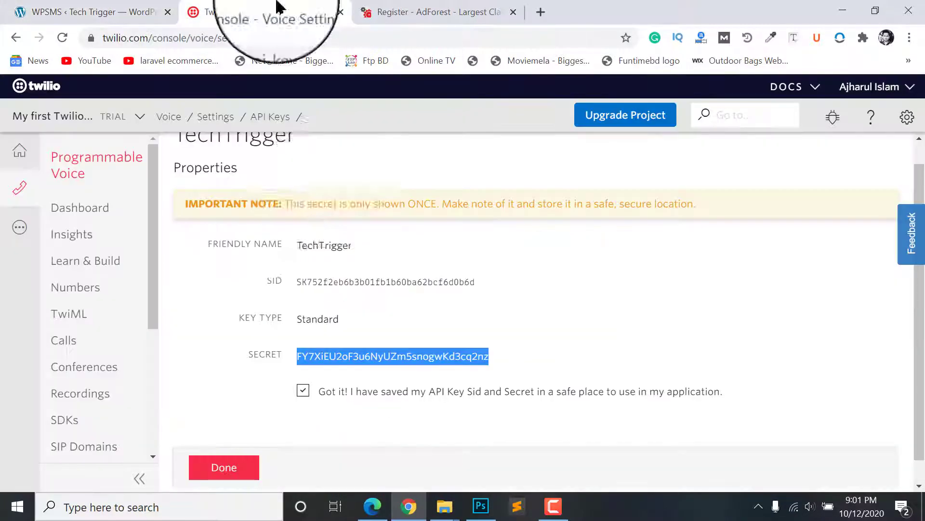
scroll(308, 367, down, 1)
click(303, 364)
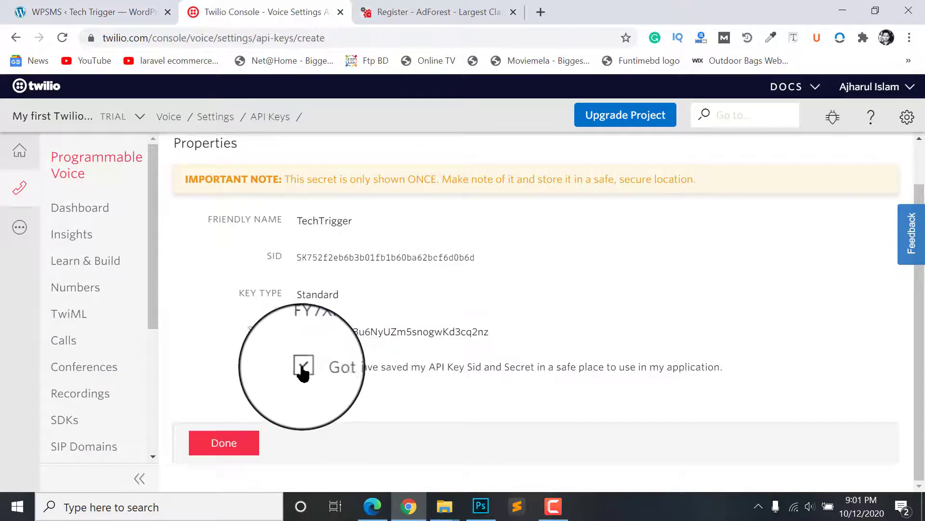
click(223, 448)
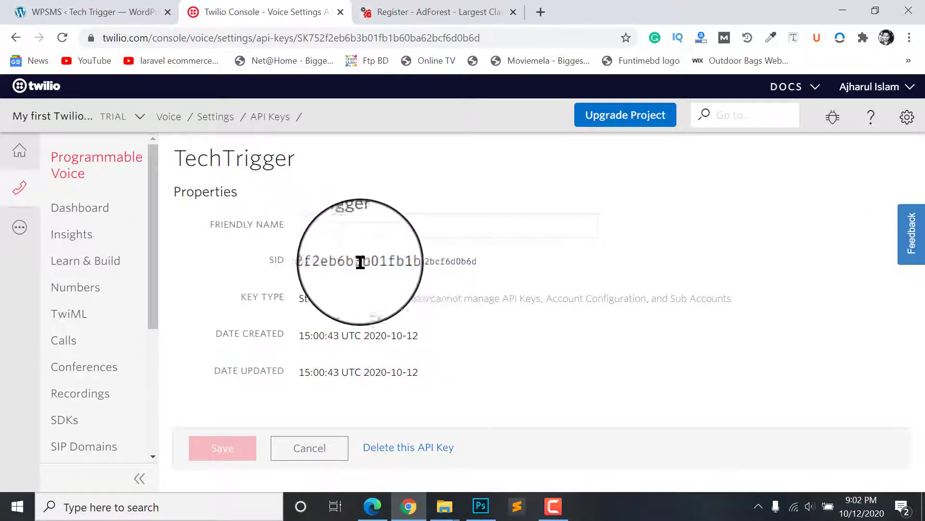
scroll(97, 343, down, 1)
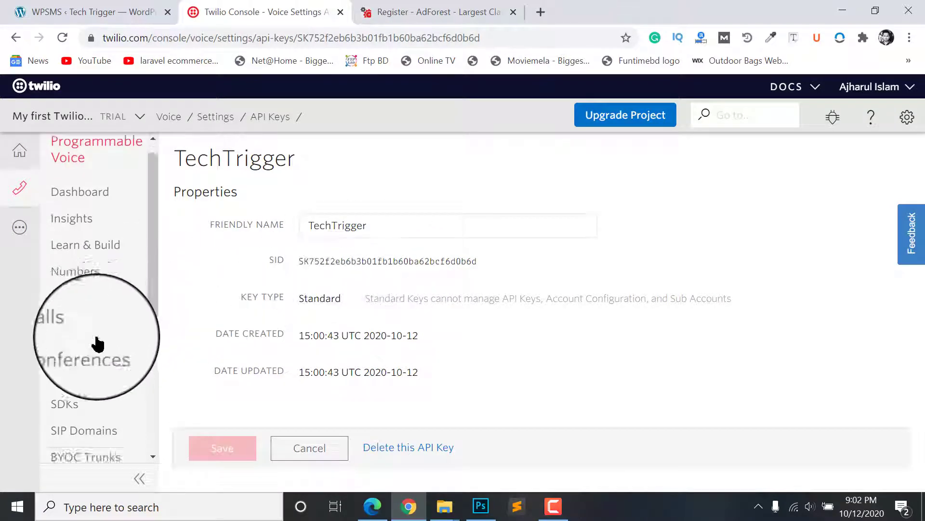
scroll(97, 343, down, 2)
Recheck the pasted Auth Token value in the WPSMS settings.
click(119, 7)
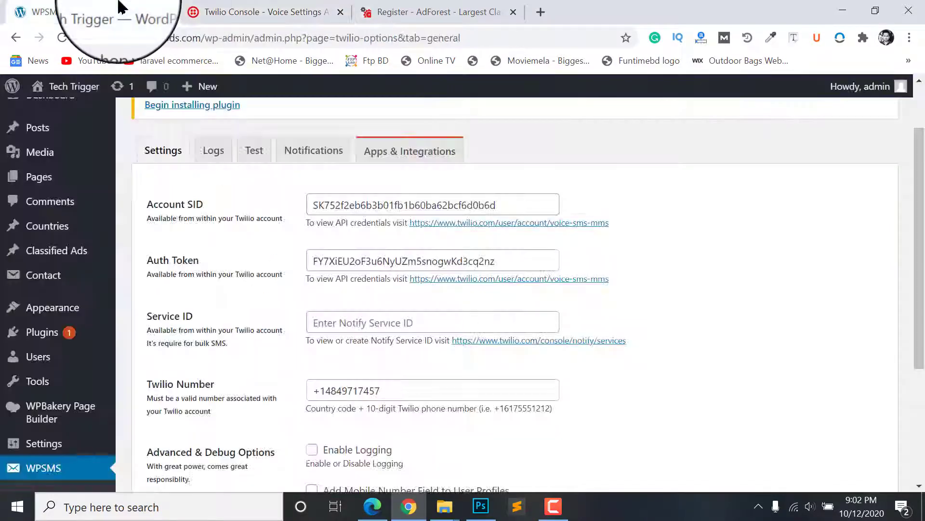
scroll(372, 264, down, 1)
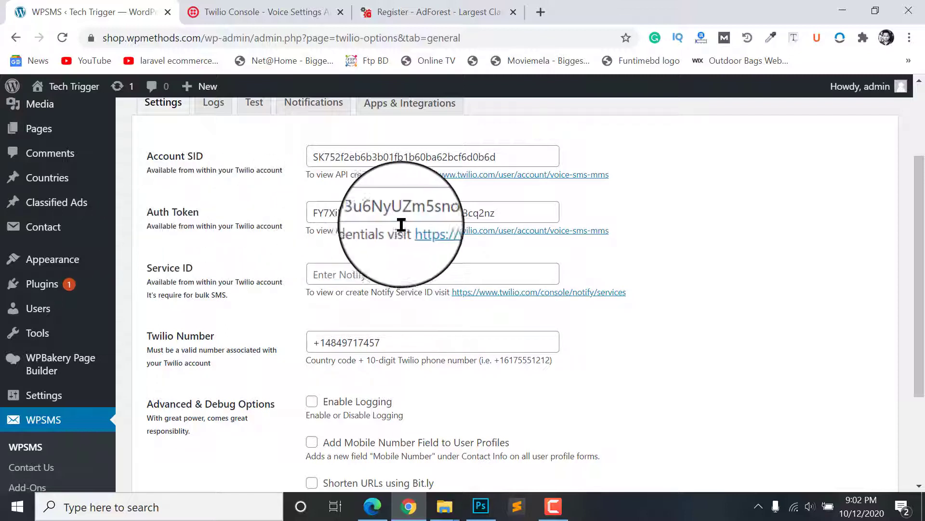
click(473, 208)
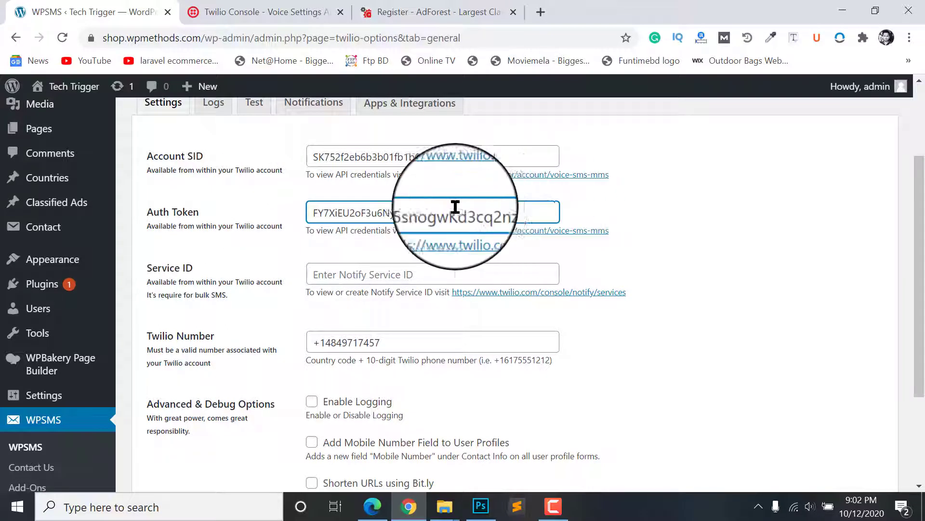
click(357, 277)
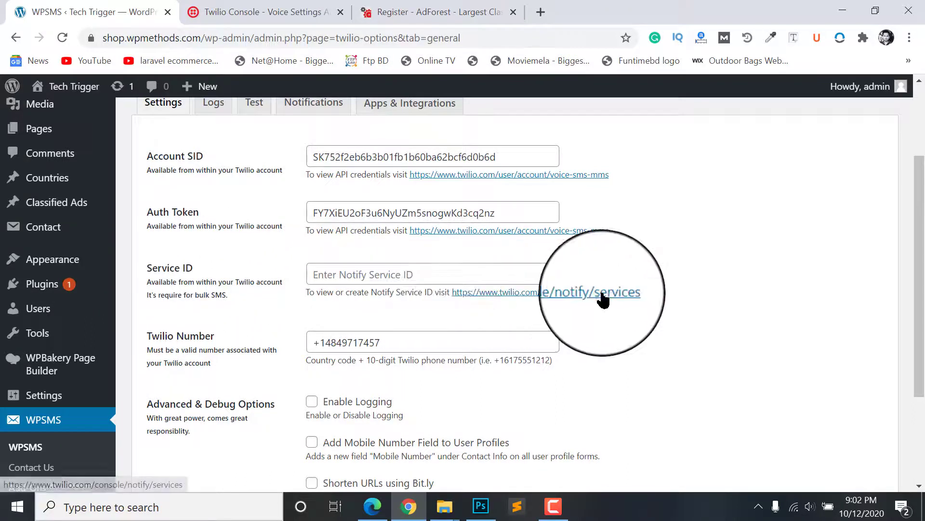
Create a Twilio Notify service named techtrigger, then go back to the WPSMS settings.
click(567, 298)
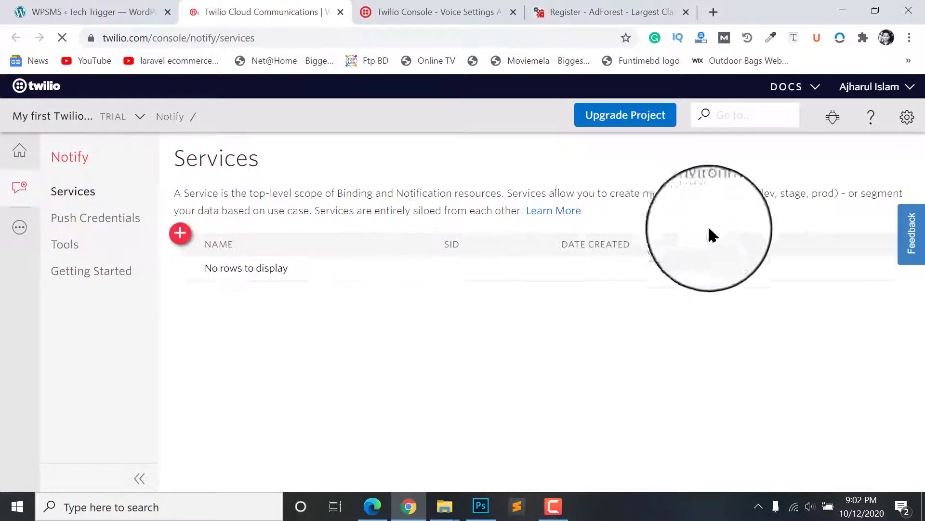
click(187, 236)
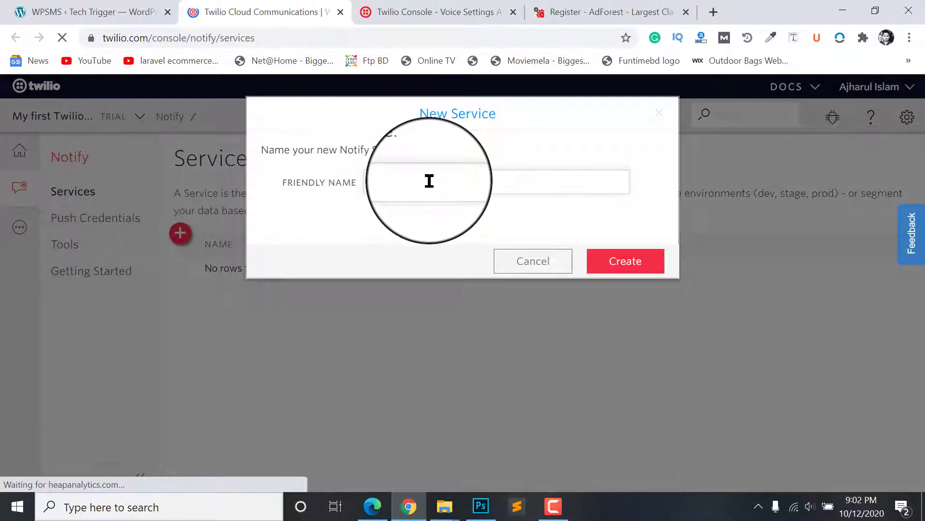
text(techtrigger)
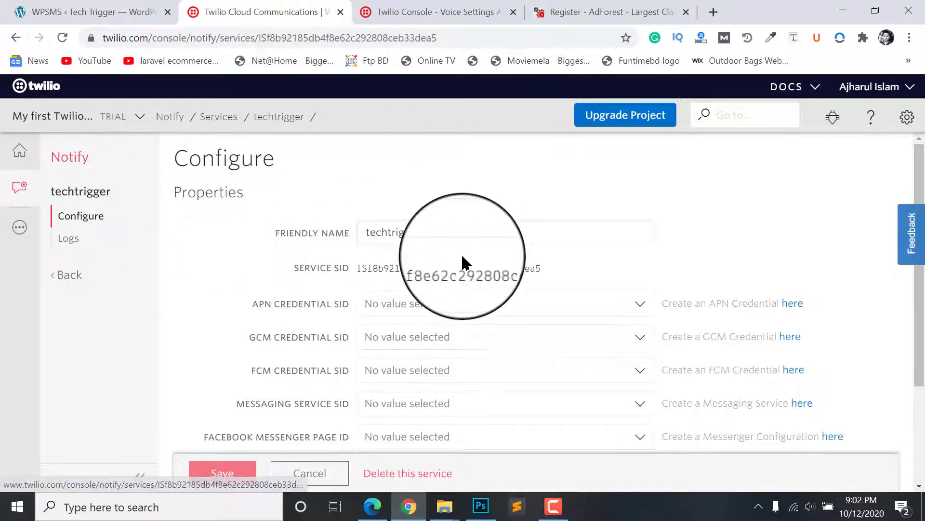
scroll(464, 255, down, 1)
scroll(465, 262, up, 1)
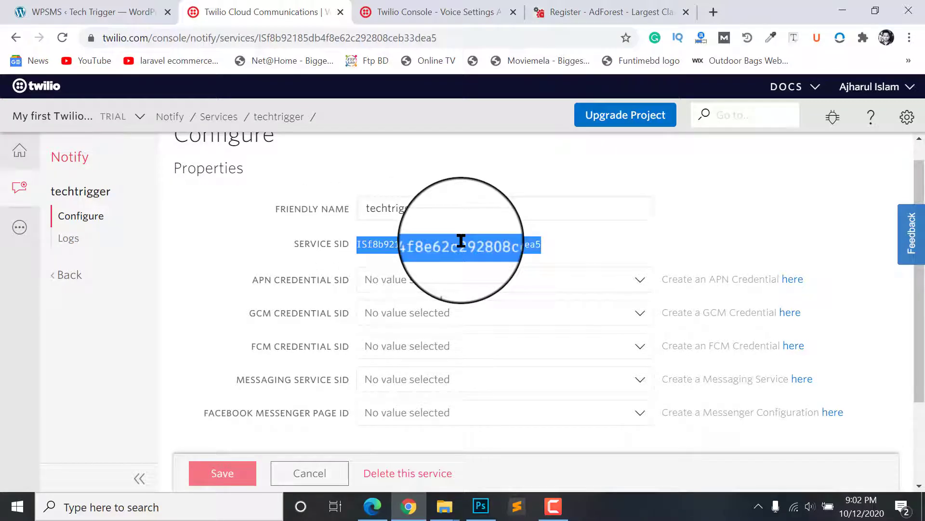
click(114, 11)
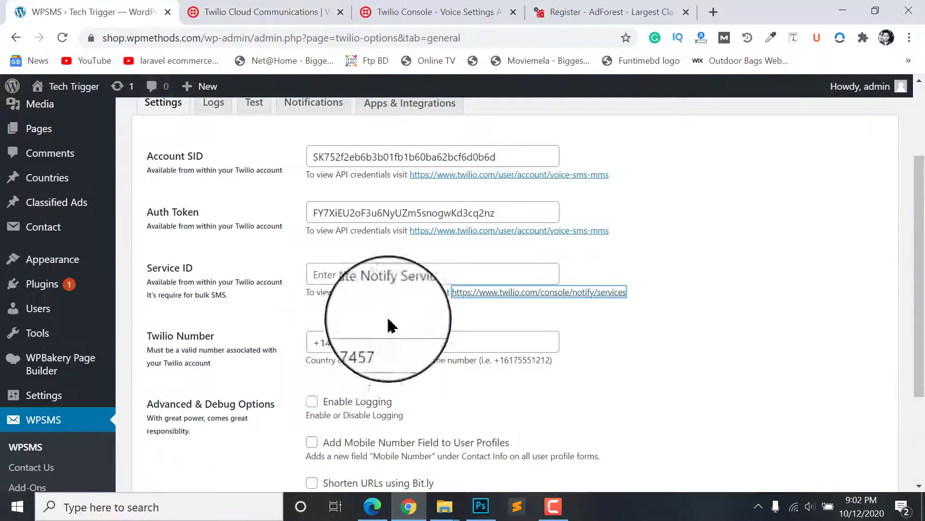
Paste the techtrigger Service SID into the WPSMS Service ID field and recheck the Twilio service.
click(397, 274)
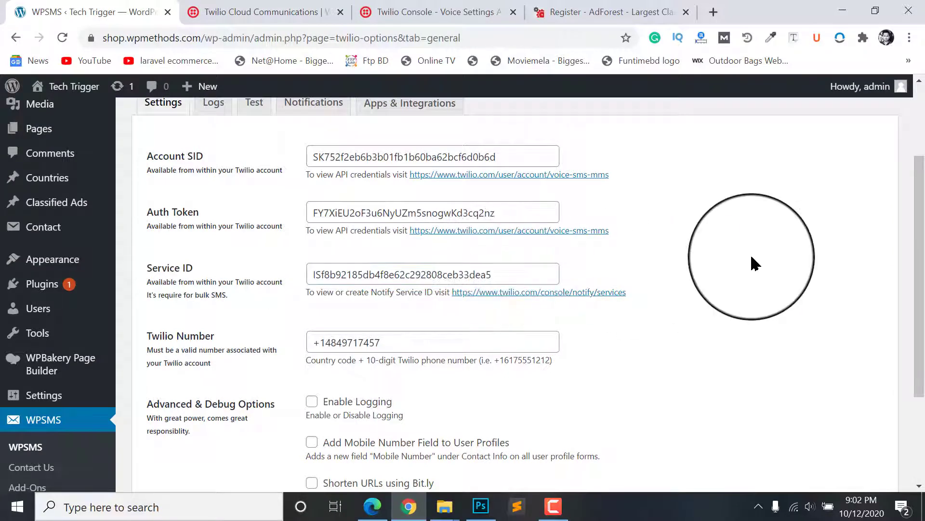
key(ctrl+Tab)
scroll(388, 294, down, 2)
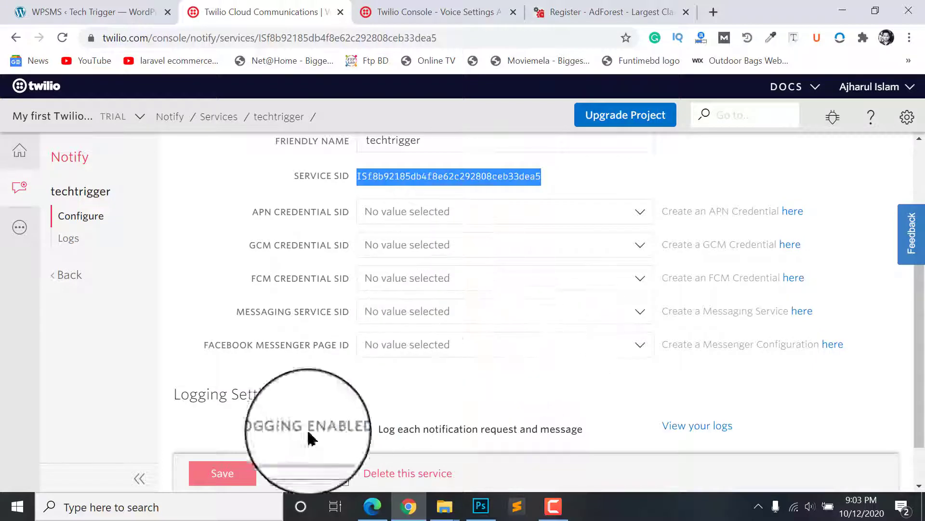
scroll(409, 171, up, 2)
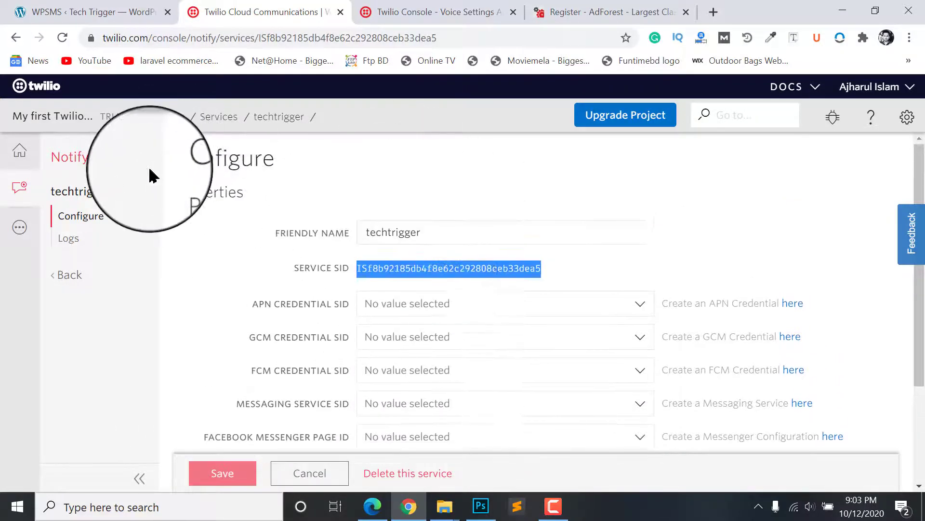
click(73, 278)
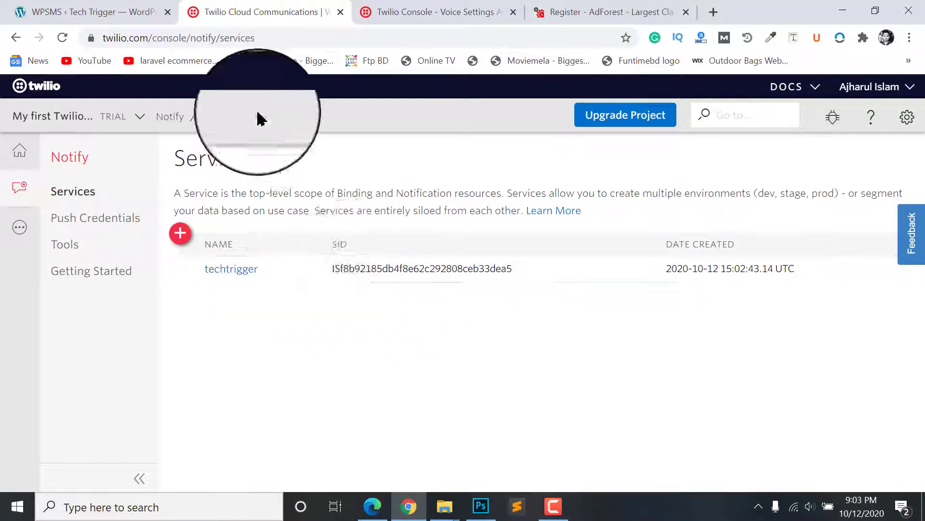
Check the Service ID and Twilio Number values, then save the WPSMS Twilio settings.
click(120, 12)
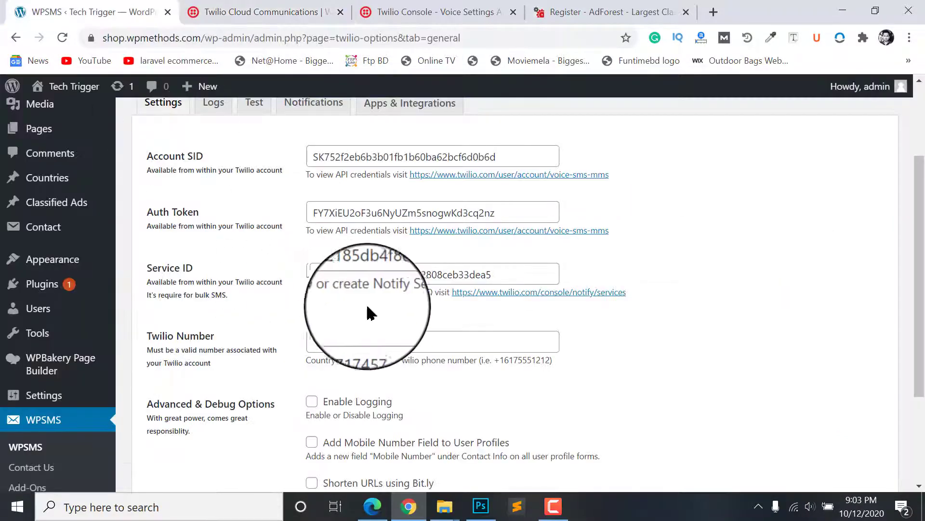
drag(329, 275, 336, 274)
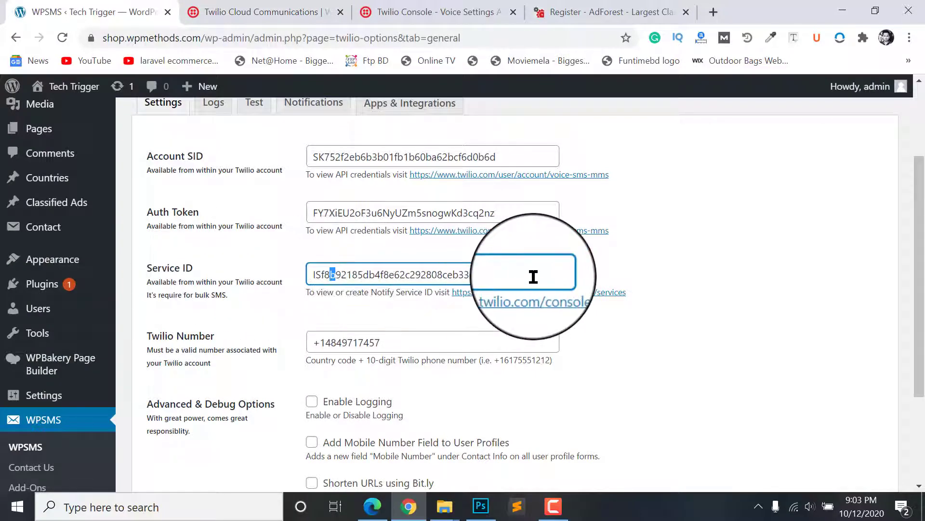
click(355, 342)
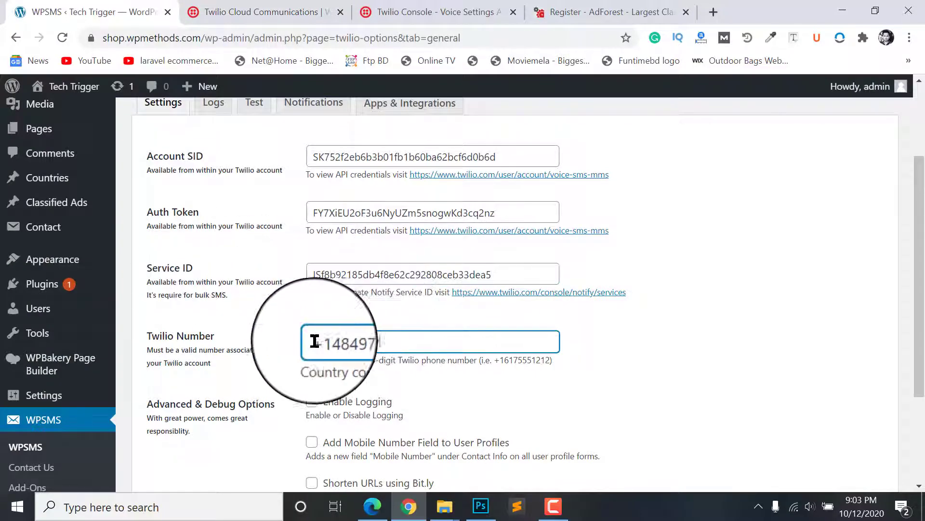
scroll(465, 261, down, 2)
scroll(383, 297, down, 2)
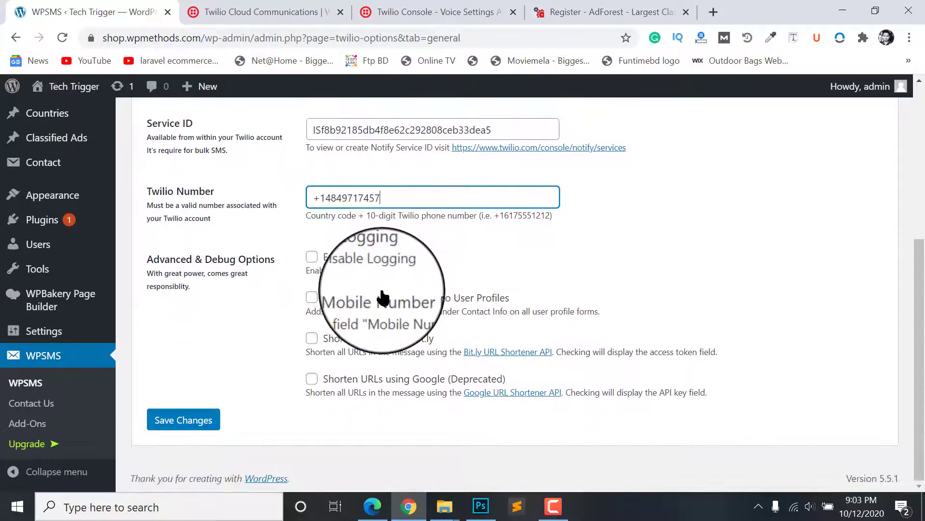
click(194, 422)
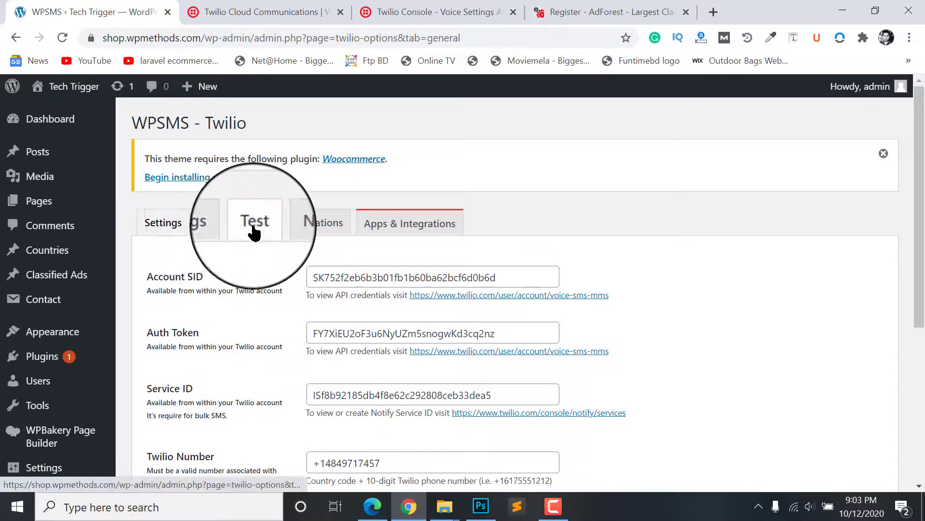
Open the WPSMS Test page's Send a Message form.
click(280, 236)
scroll(289, 241, down, 2)
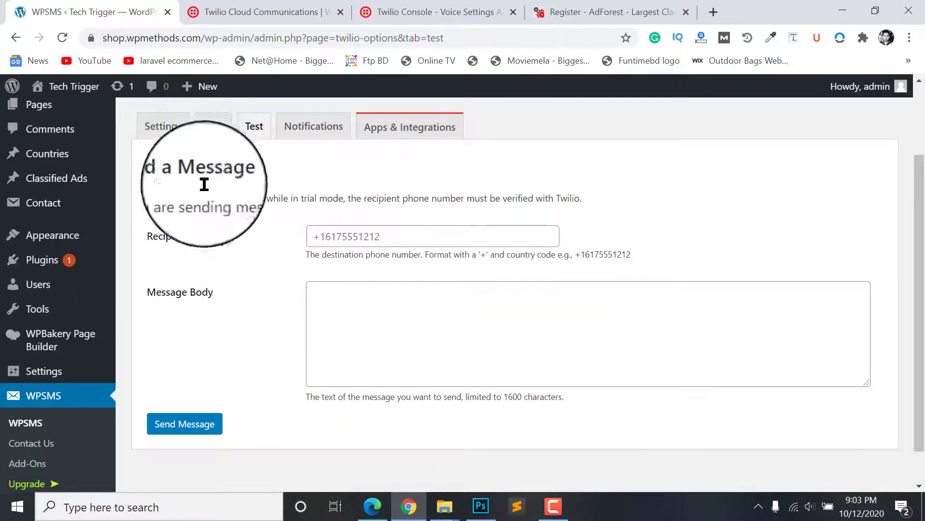
click(357, 328)
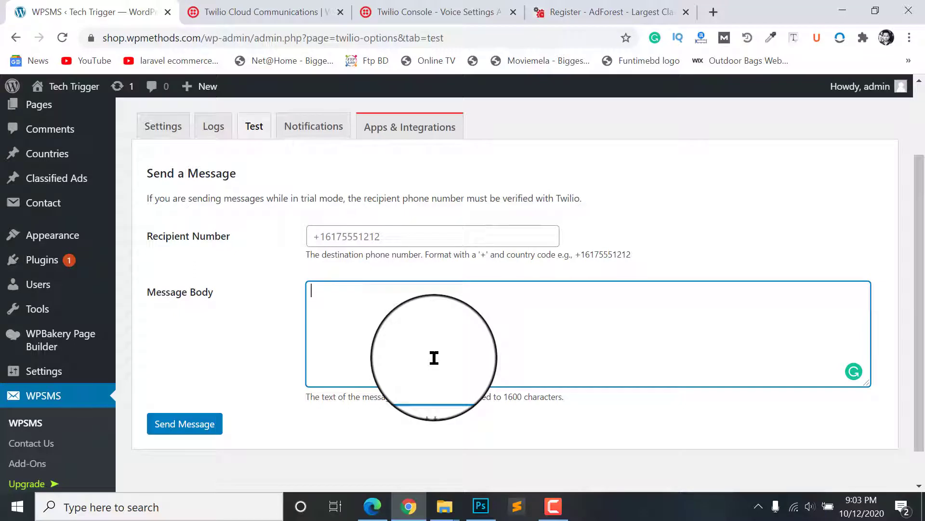
click(289, 196)
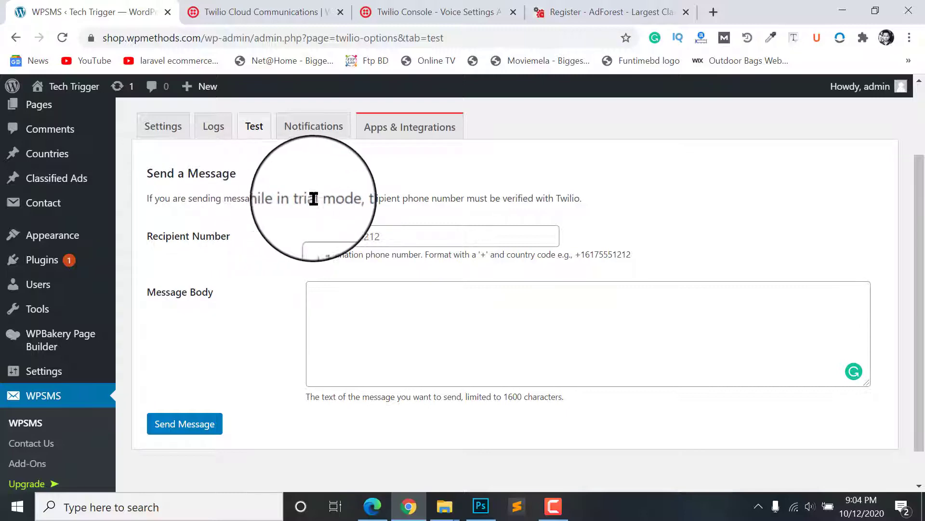
Compare with the Twilio Notify services, then focus the Recipient Number field.
click(227, 12)
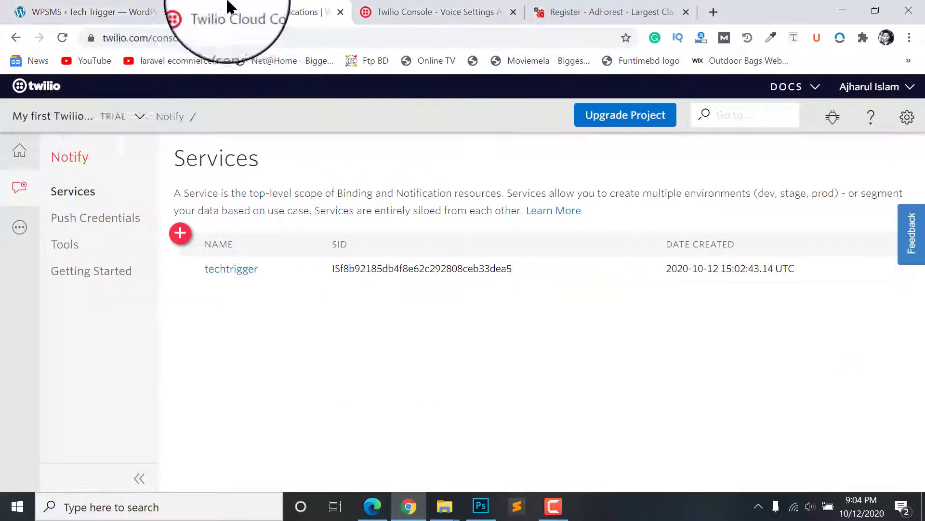
click(120, 12)
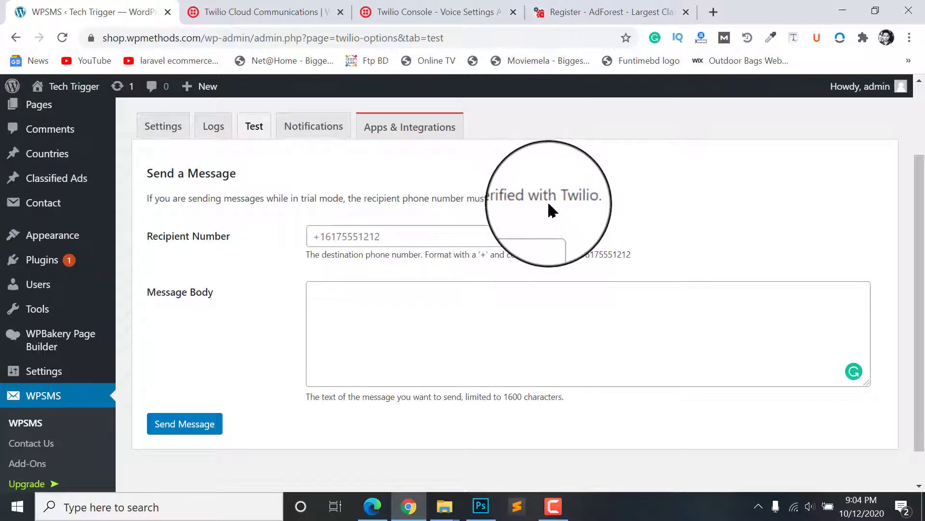
click(217, 11)
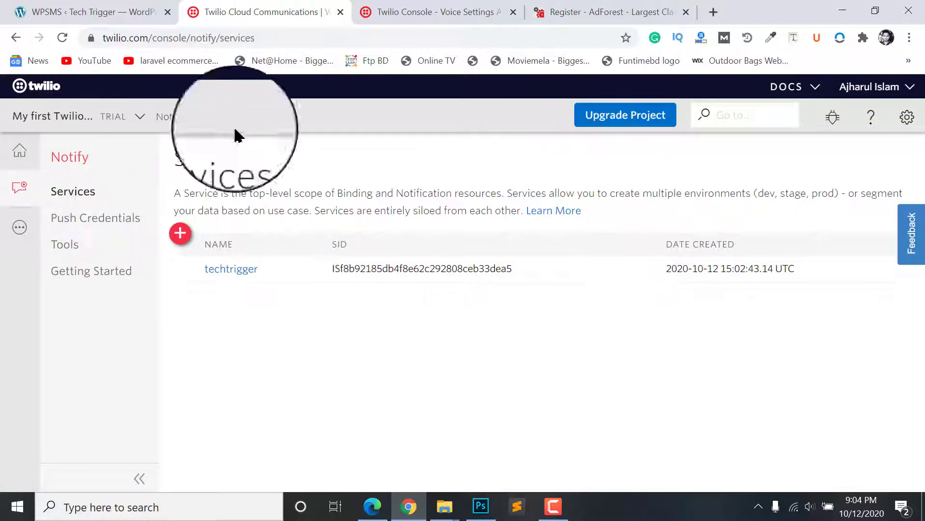
click(20, 8)
click(396, 237)
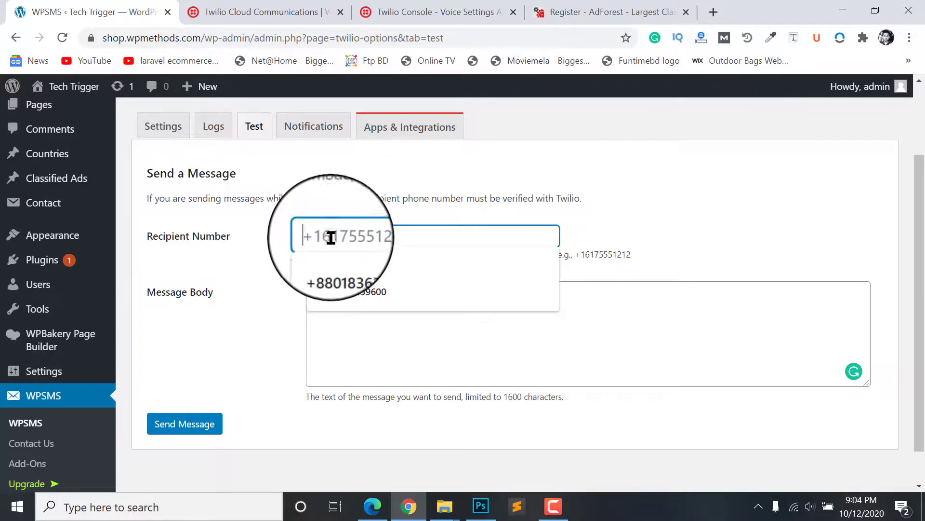
Send a 'Thanks You!' test SMS to the saved recipient number.
click(353, 291)
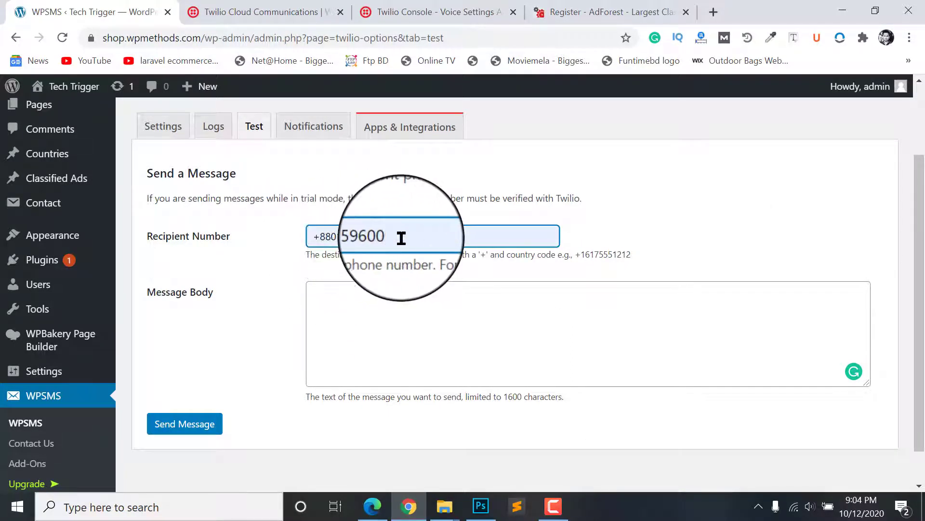
click(265, 10)
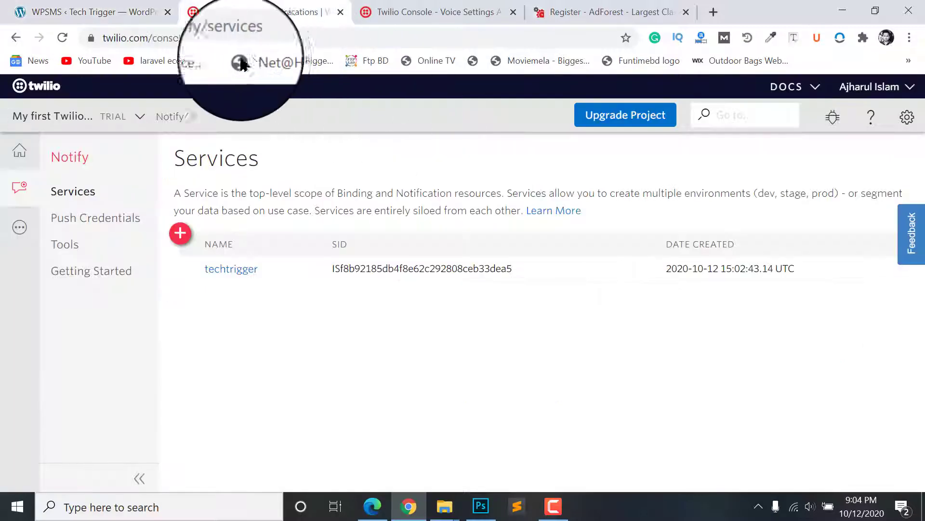
click(89, 12)
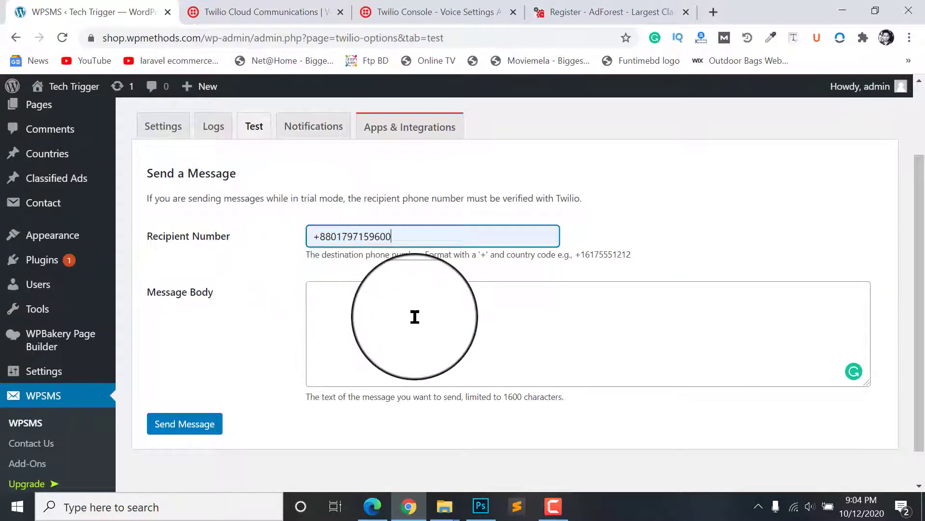
click(424, 327)
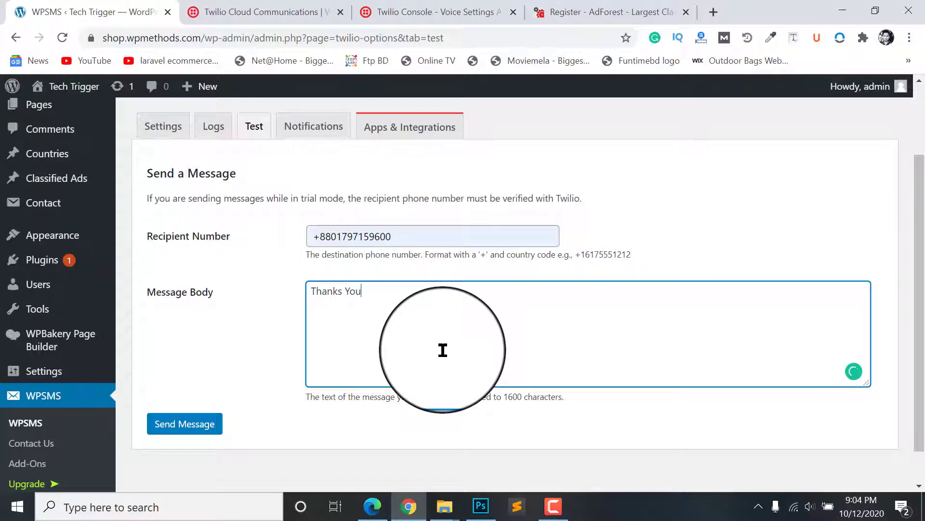
click(183, 425)
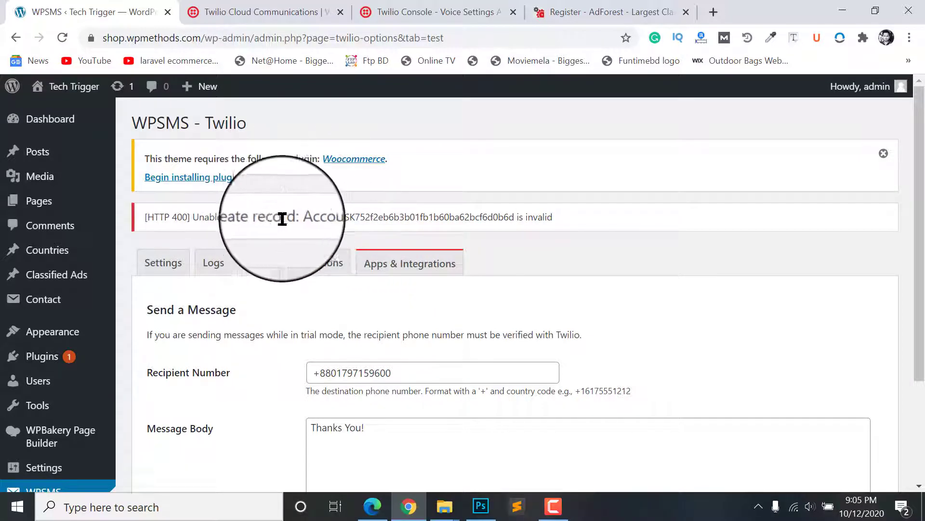
Select the invalid AccountSid from the error notice and the current WPSMS Account SID value.
drag(344, 218, 476, 222)
click(163, 263)
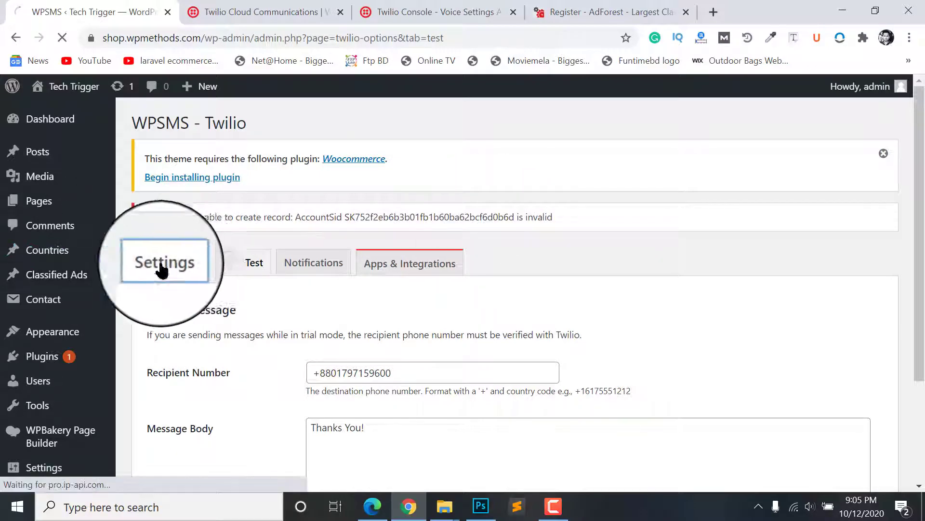
scroll(355, 317, down, 2)
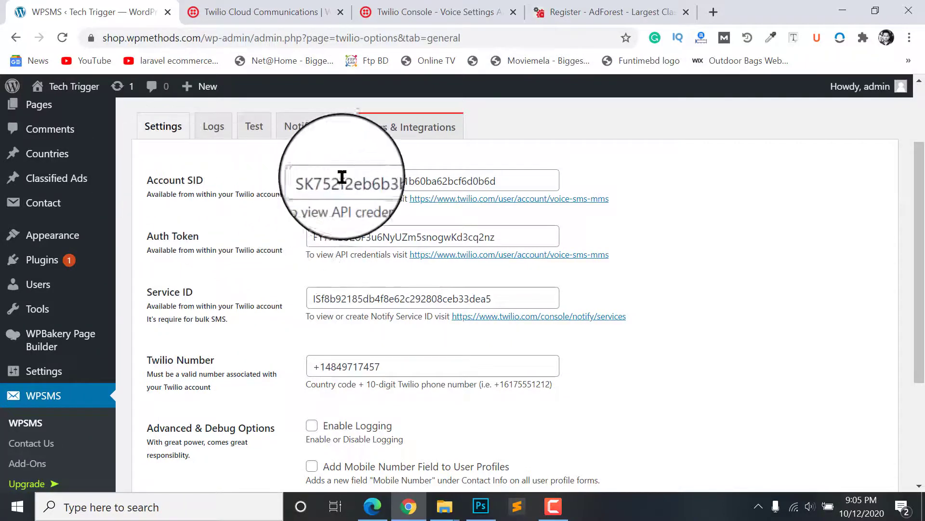
click(530, 182)
double_click(417, 185)
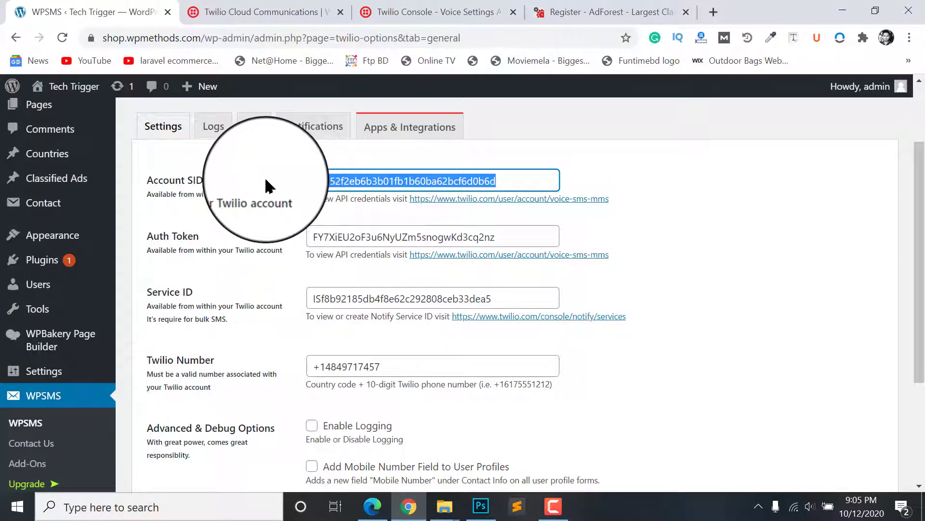
click(272, 8)
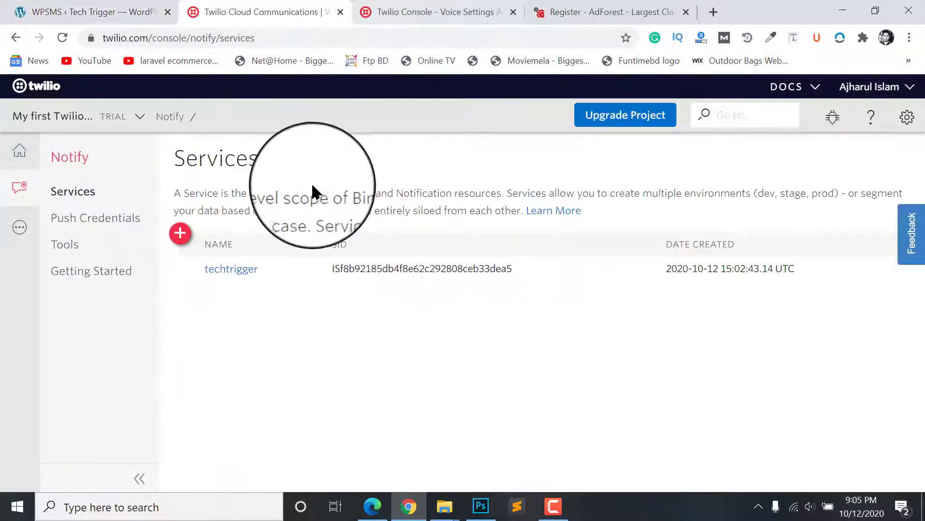
Copy the Twilio project's Account SID from the dashboard into the WPSMS Account SID field.
click(22, 155)
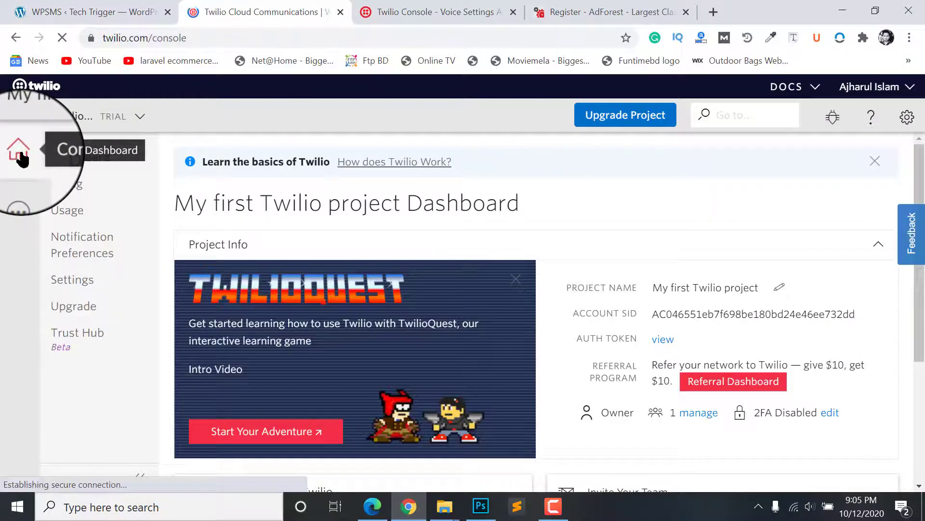
scroll(622, 299, down, 1)
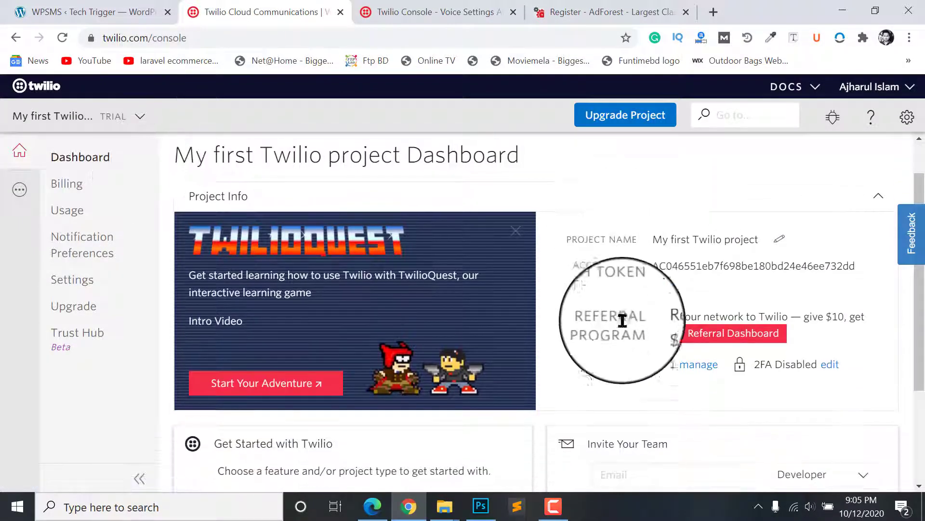
scroll(661, 310, down, 1)
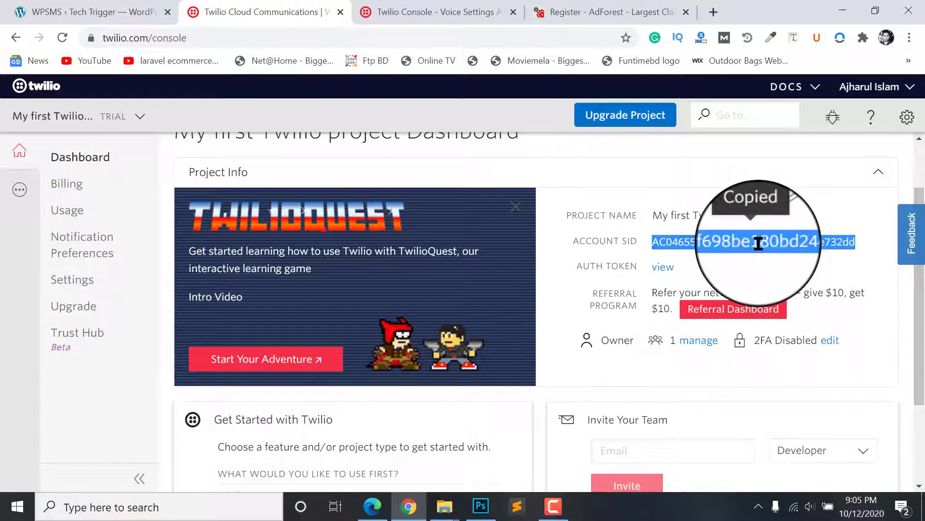
click(82, 5)
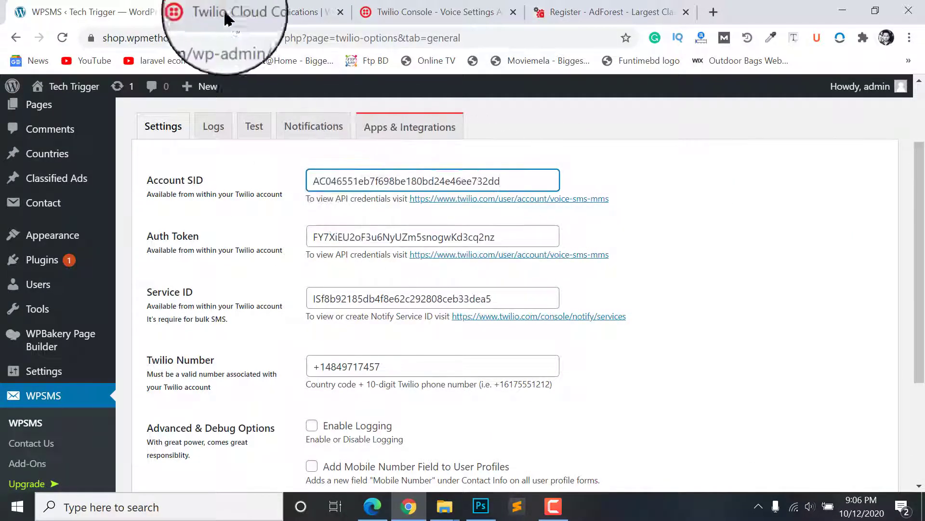
Reveal the Twilio Auth Token and paste it into the WPSMS Auth Token field.
click(273, 8)
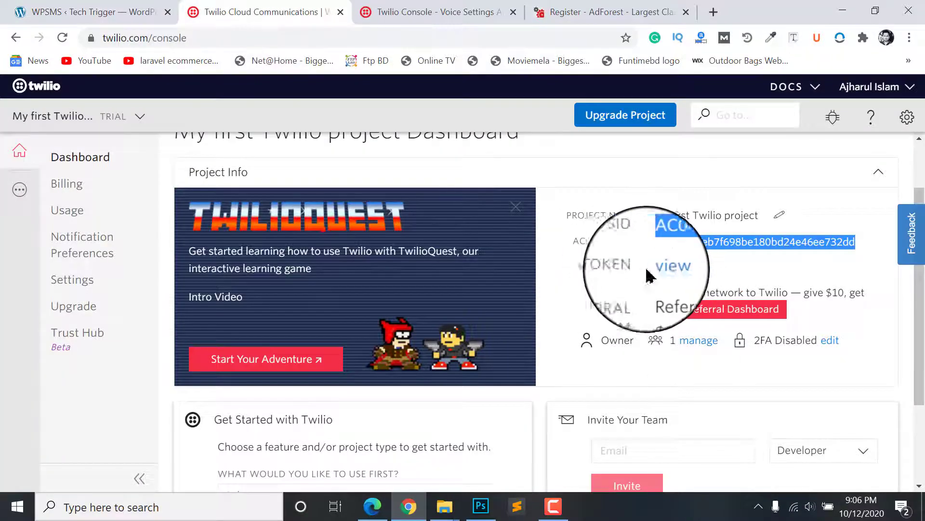
click(663, 271)
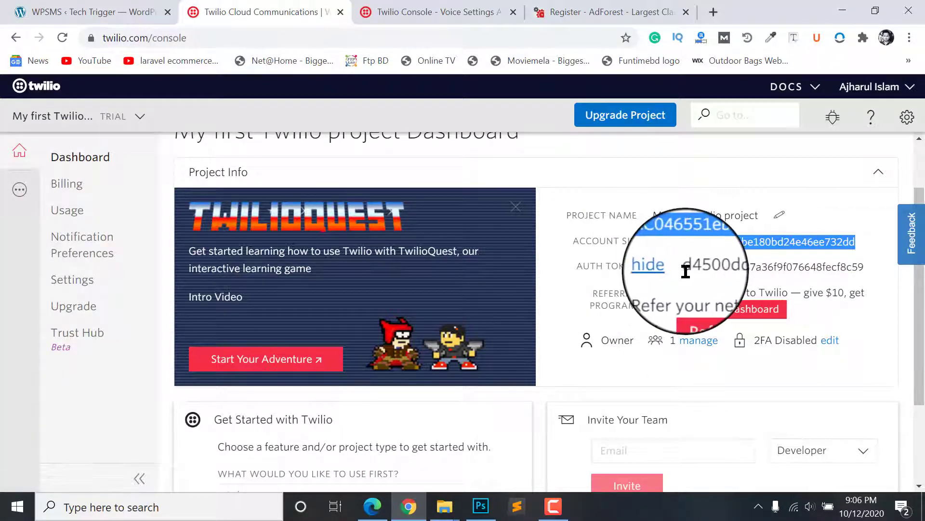
drag(685, 271, 878, 276)
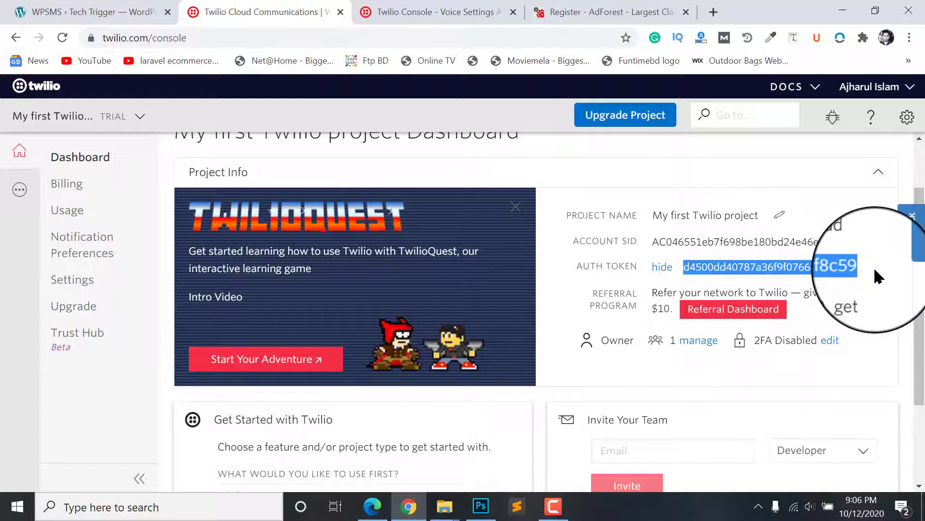
click(72, 11)
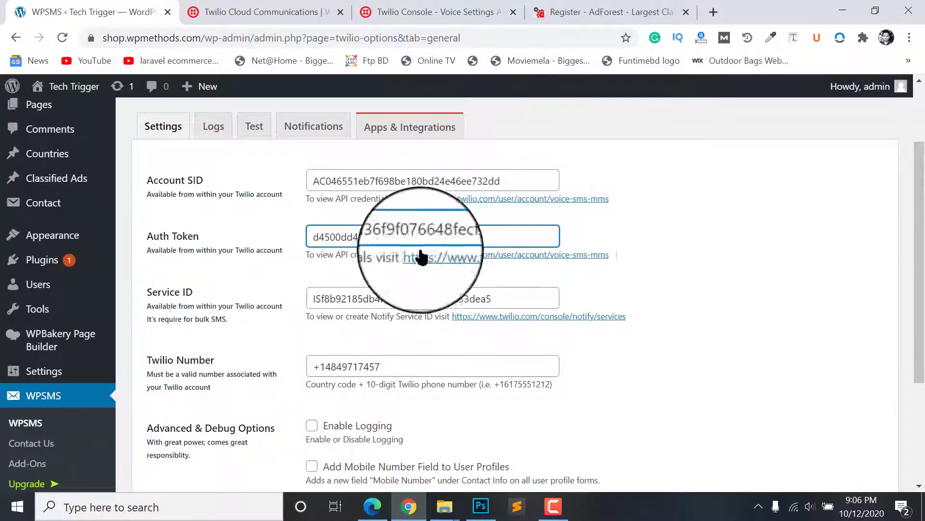
click(719, 260)
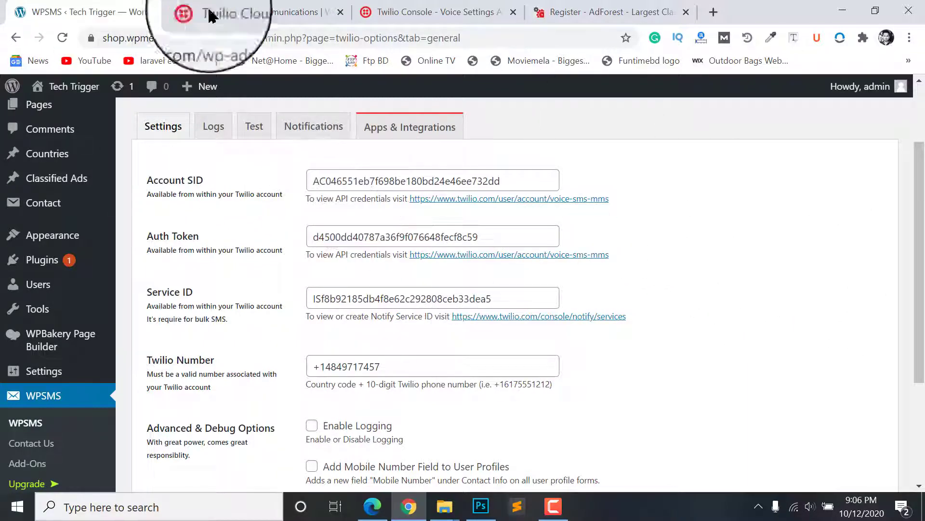
Compare the Twilio dashboard credentials against the updated WPSMS Twilio settings.
click(252, 18)
scroll(521, 233, up, 1)
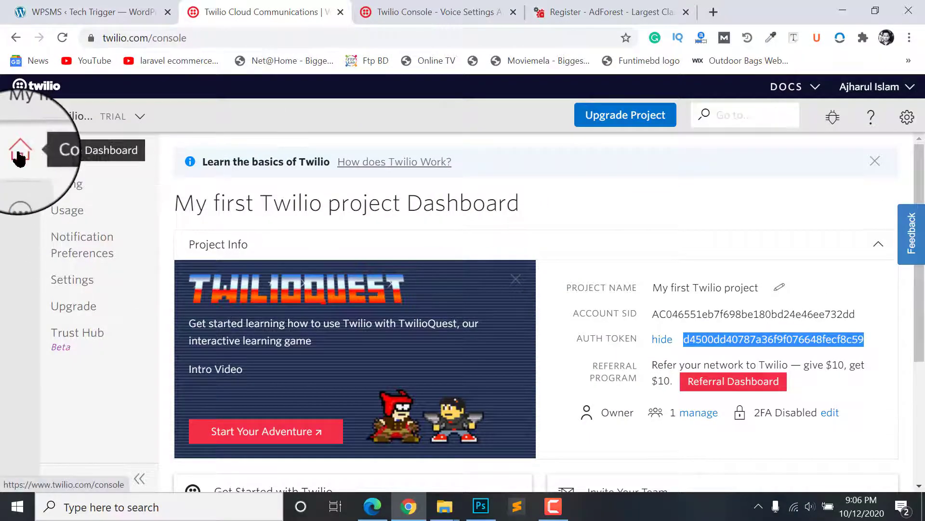
scroll(699, 217, down, 1)
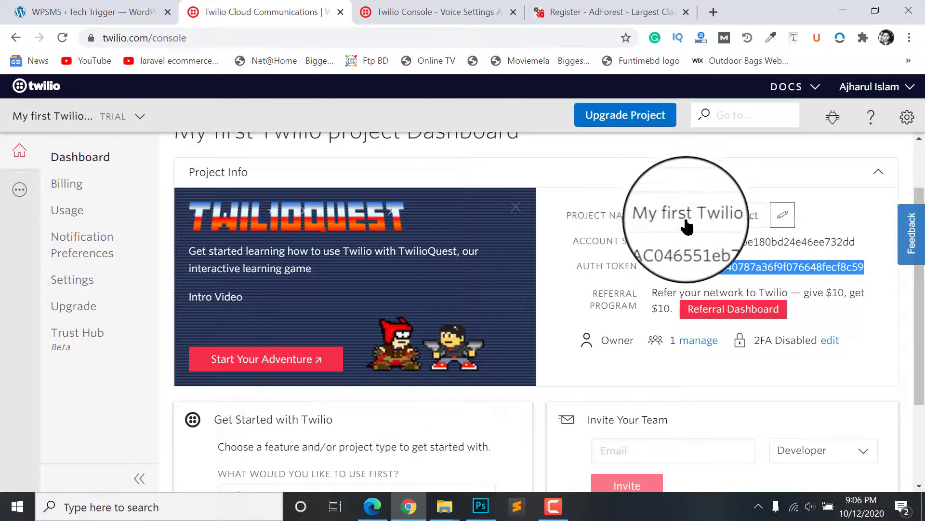
scroll(687, 226, down, 1)
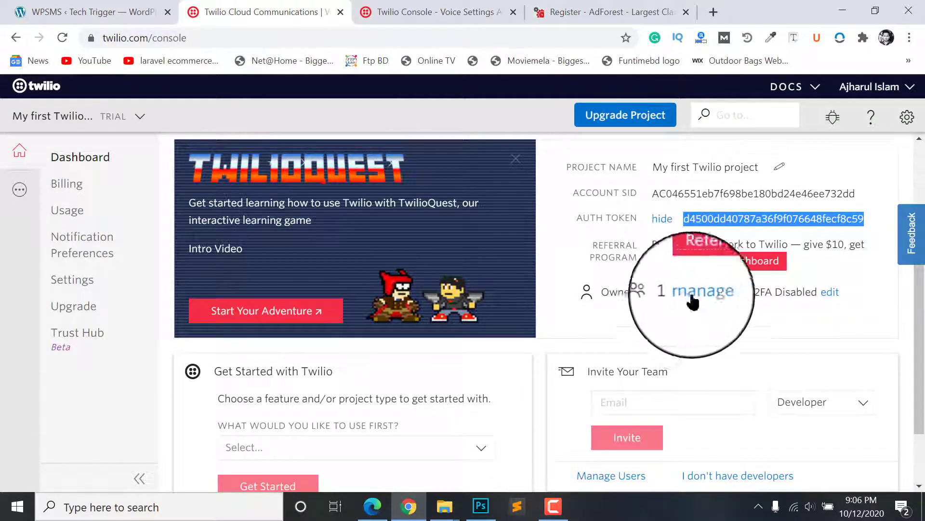
scroll(699, 217, up, 1)
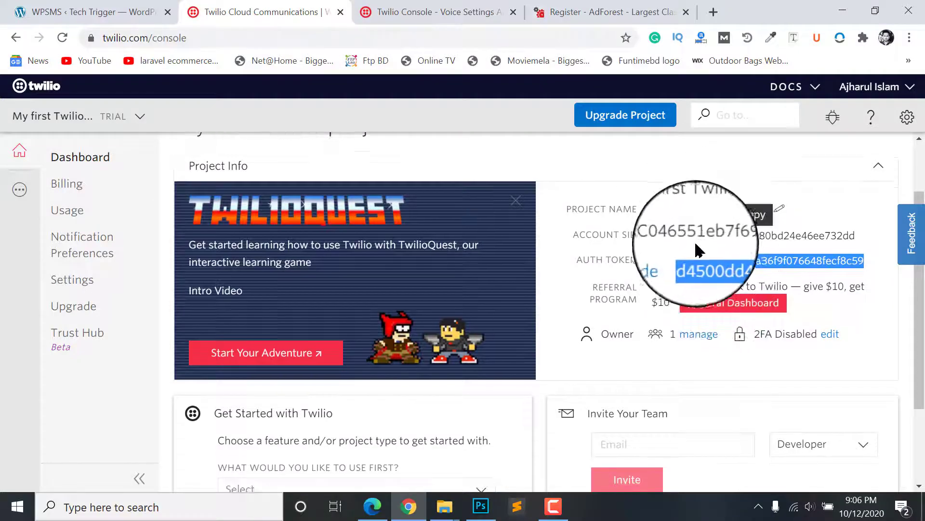
scroll(690, 265, down, 2)
scroll(675, 251, down, 1)
click(84, 12)
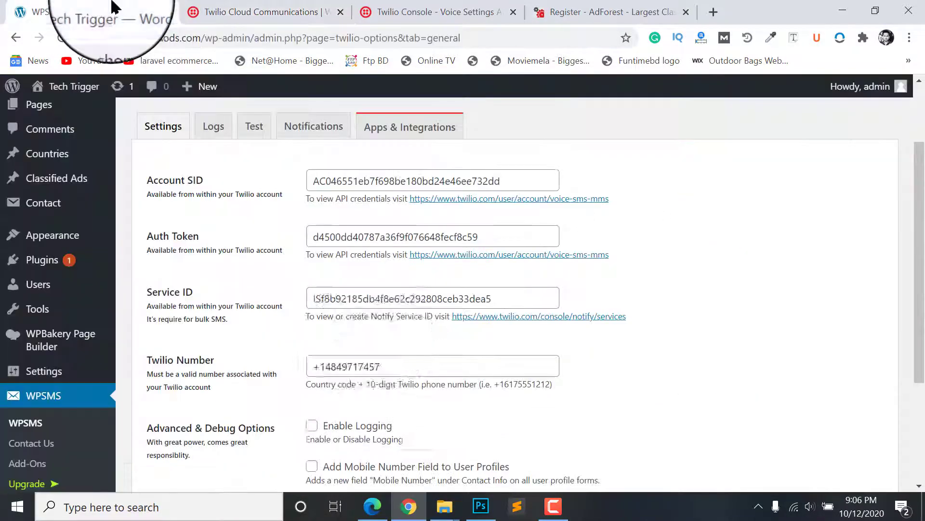
scroll(366, 308, down, 3)
Save the corrected Twilio credentials and resend the test SMS, which now sends successfully.
click(178, 415)
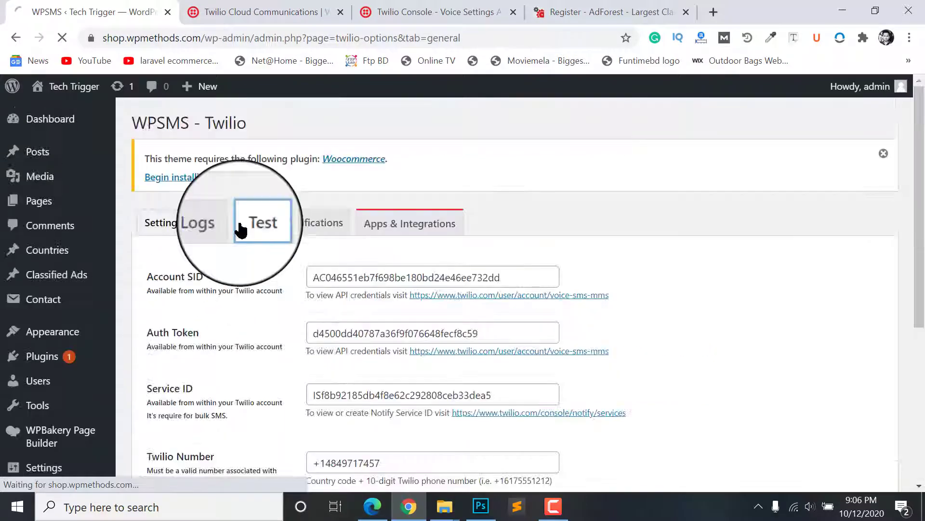
click(254, 224)
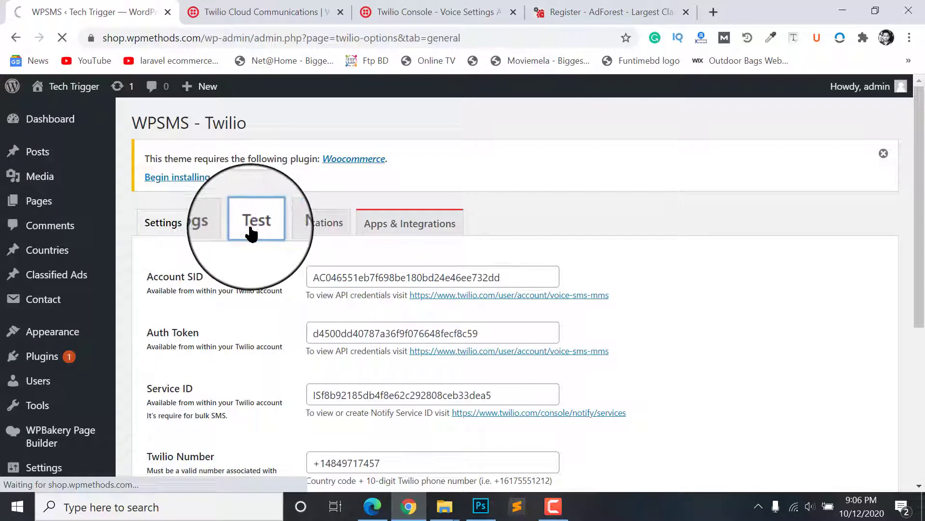
scroll(251, 323, down, 1)
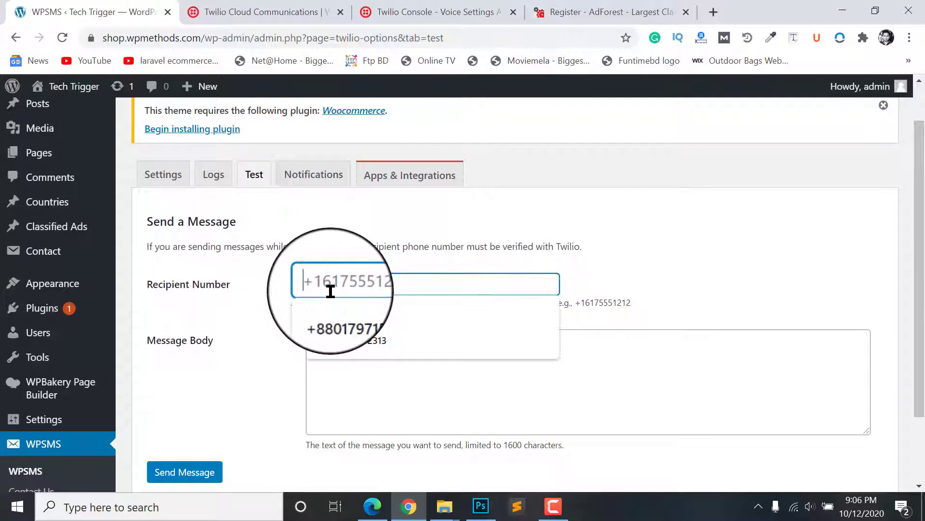
click(357, 316)
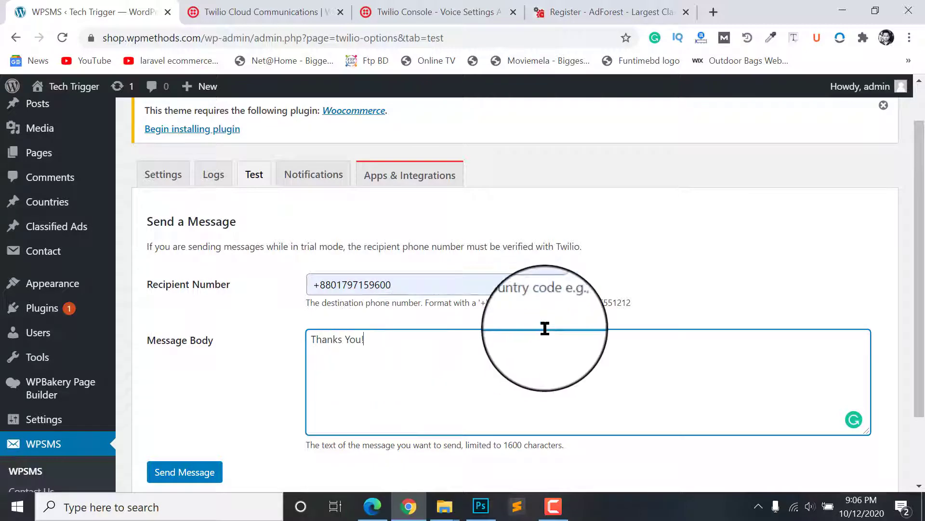
click(184, 472)
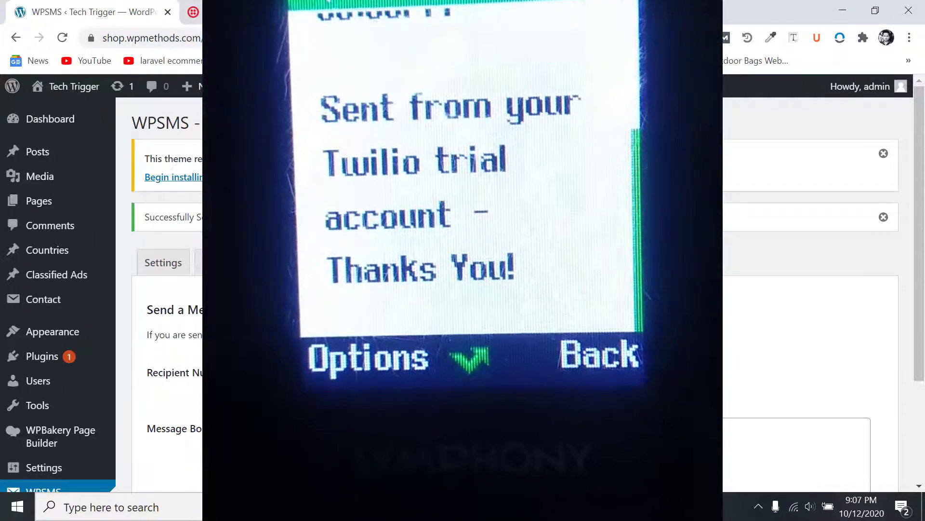
scroll(635, 325, down, 2)
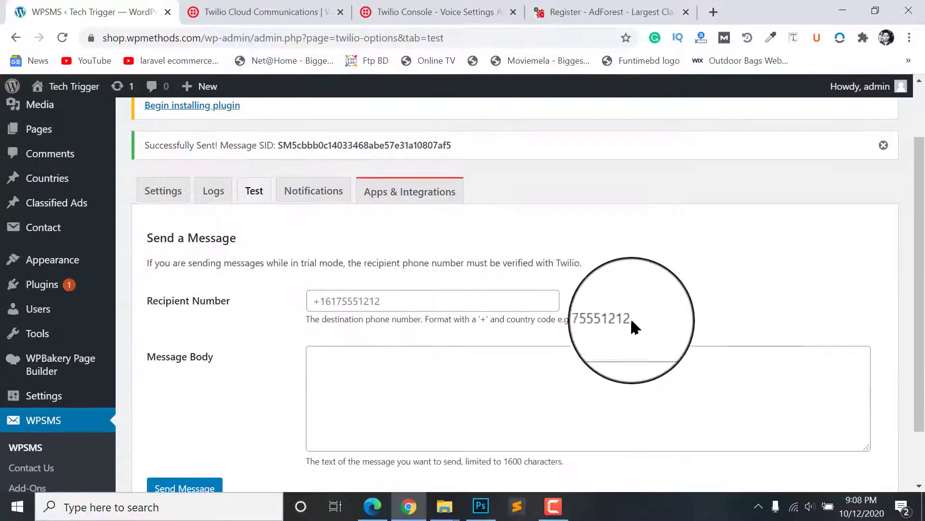
scroll(527, 128, up, 2)
click(578, 12)
Collapse the address section and expand Add Payment Information and Funds on Twilio's Upgrade page.
click(393, 9)
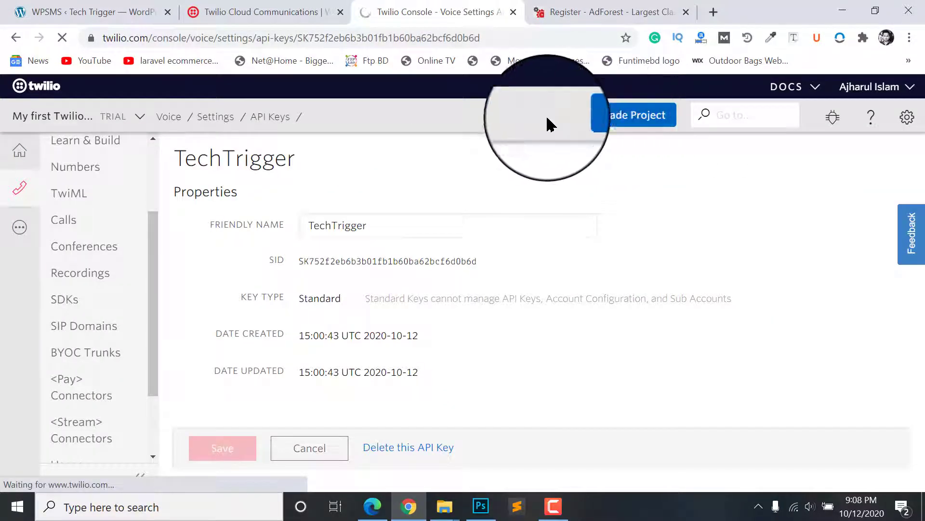
scroll(279, 260, down, 2)
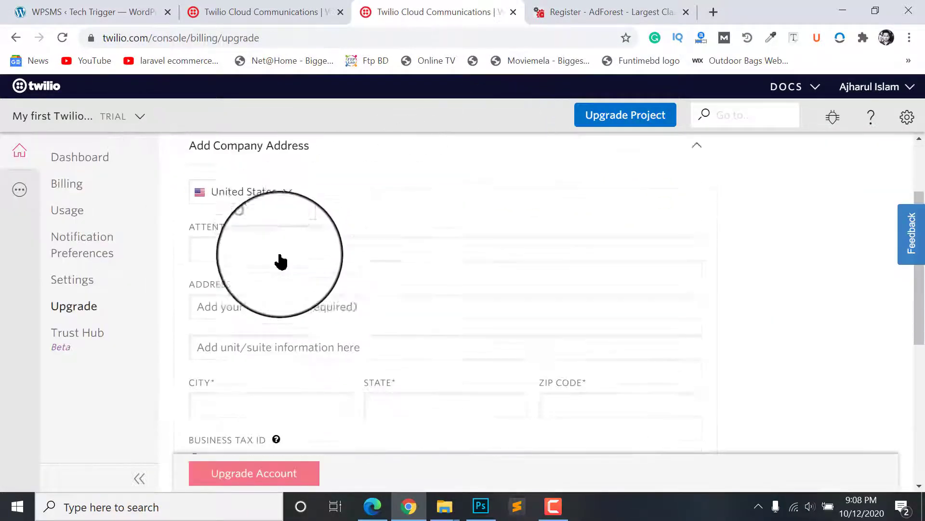
scroll(279, 345, up, 2)
scroll(461, 312, down, 3)
scroll(461, 312, down, 5)
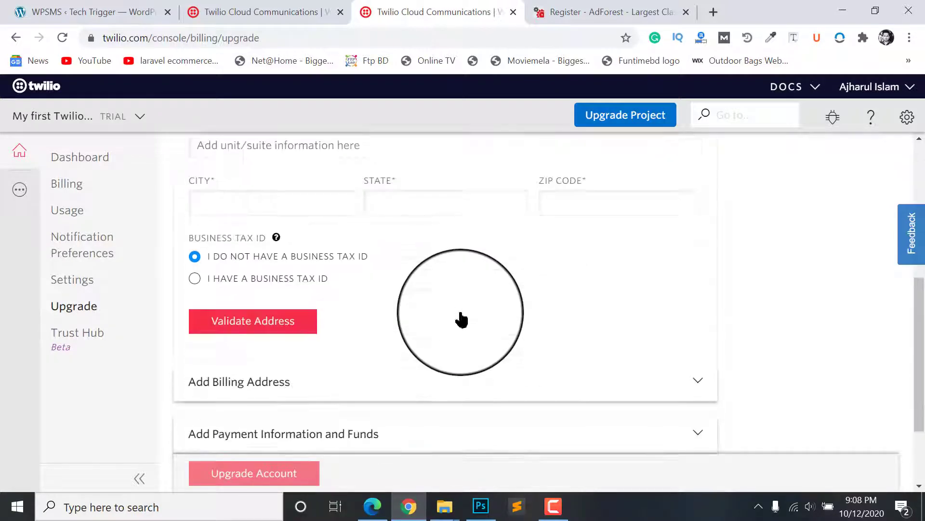
click(241, 271)
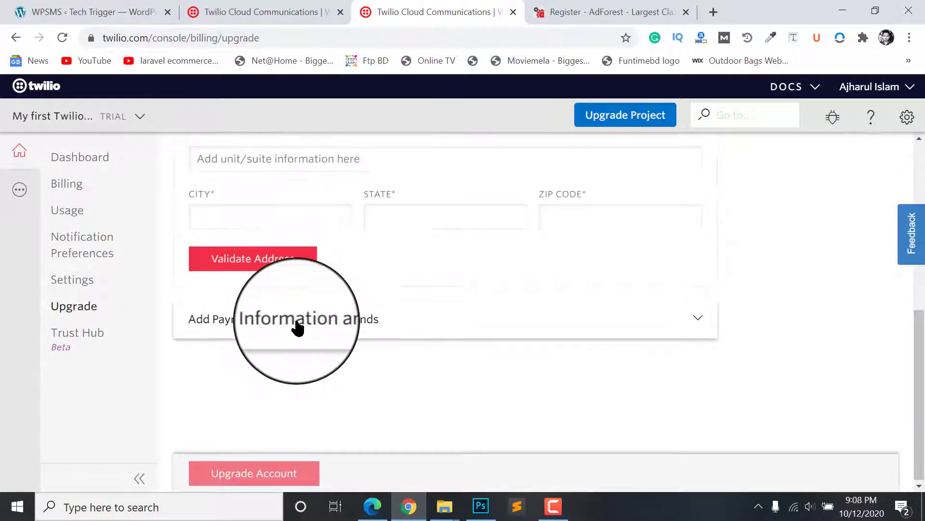
click(295, 320)
Look through the Twilio projects list, then return to the Edge window.
scroll(303, 308, up, 1)
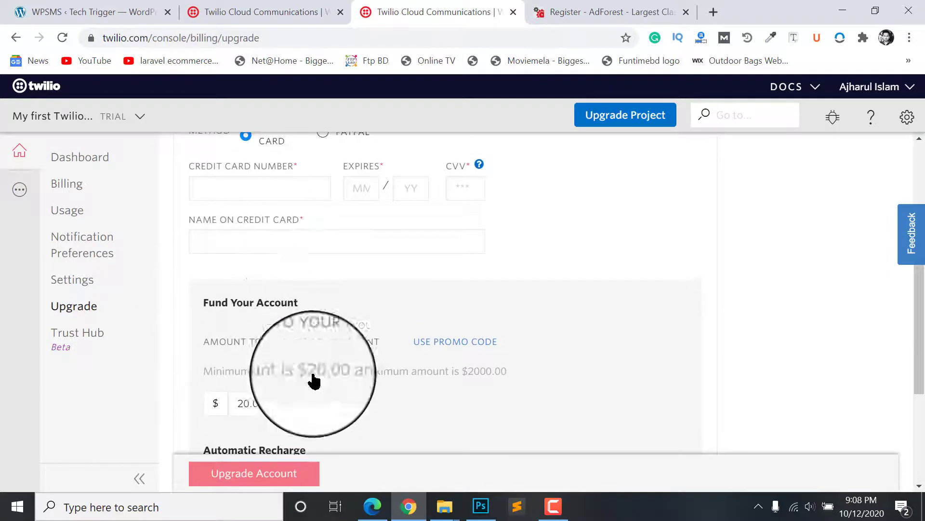
scroll(356, 331, up, 2)
scroll(380, 361, up, 4)
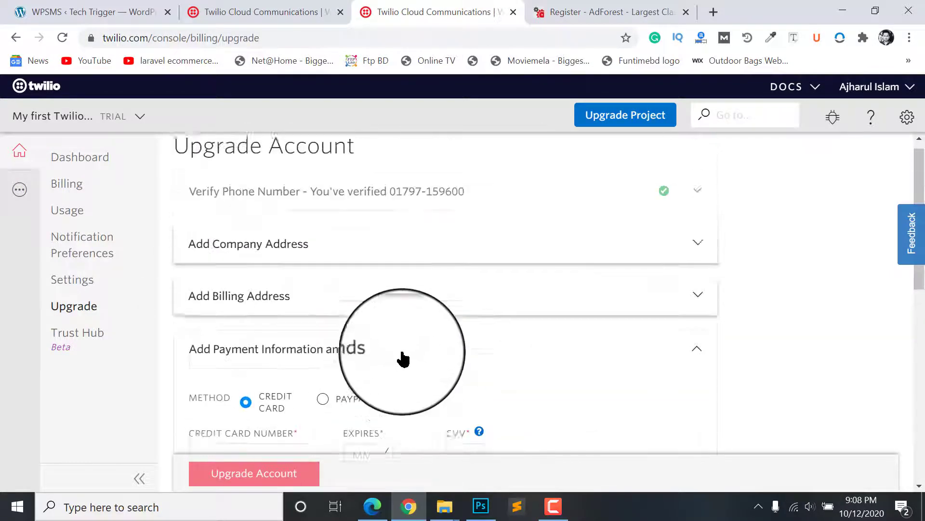
click(114, 119)
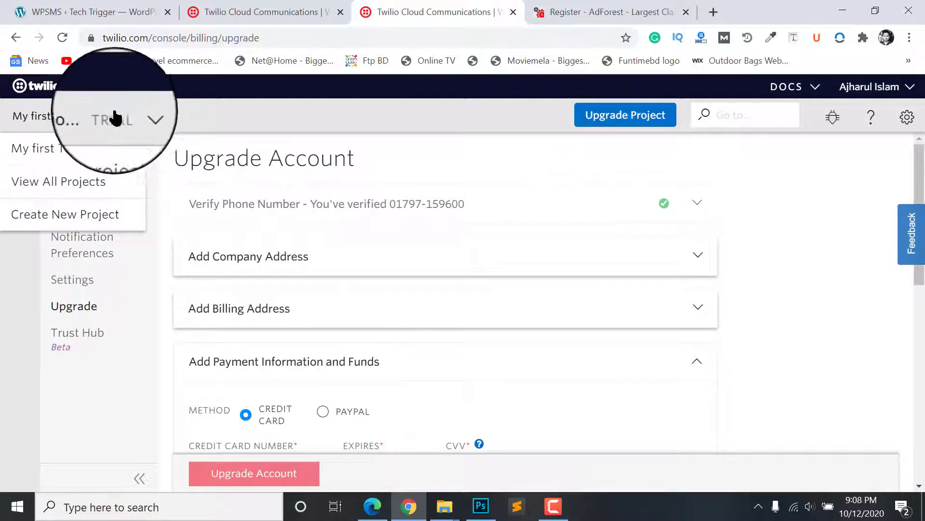
click(802, 219)
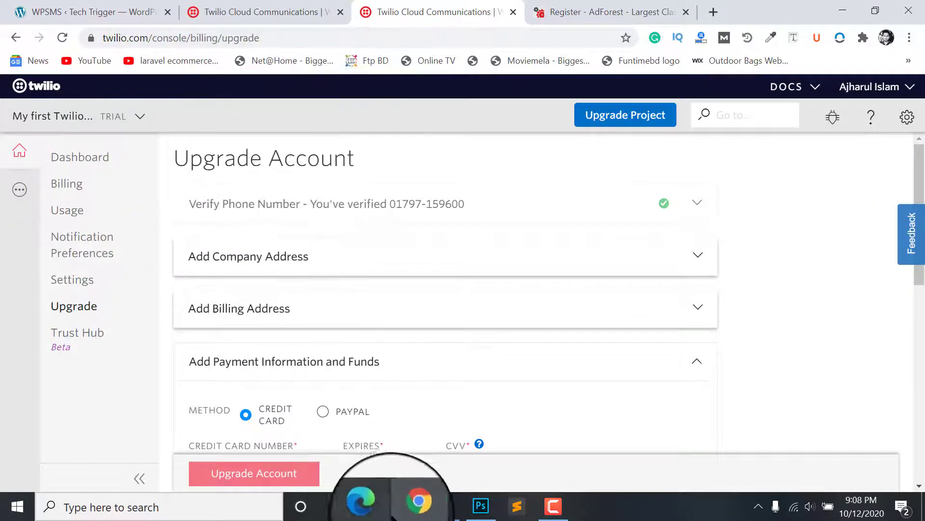
click(372, 506)
Reload the AdForest Tech Trigger profile page and locate its phone number.
click(91, 12)
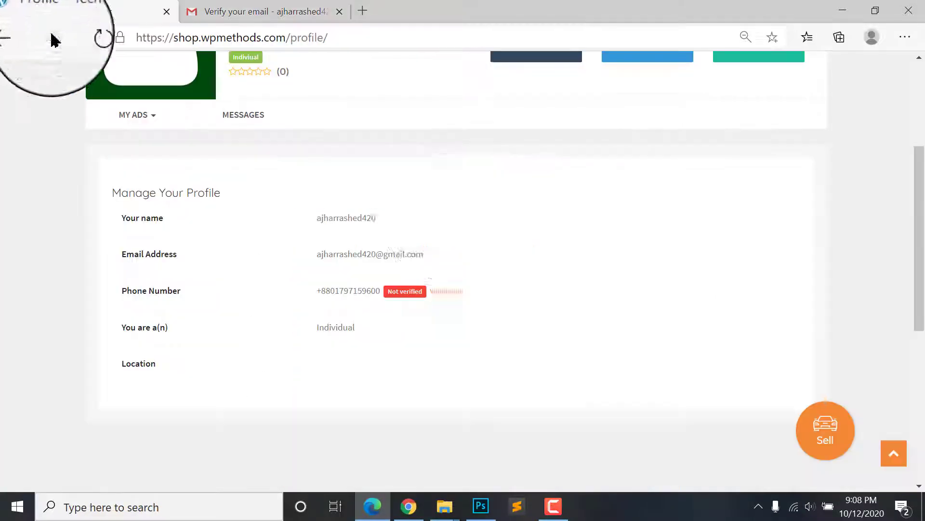
click(84, 38)
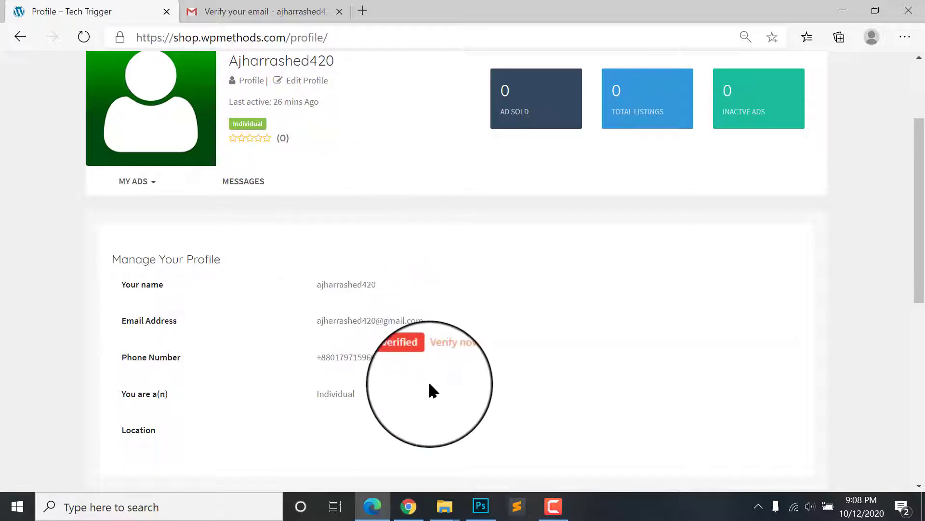
scroll(341, 223, up, 2)
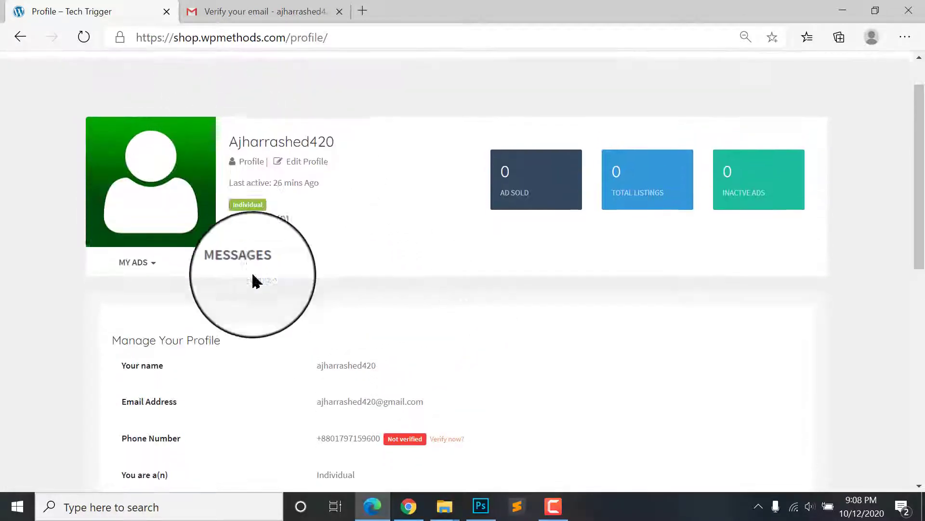
scroll(347, 330, down, 3)
double_click(381, 313)
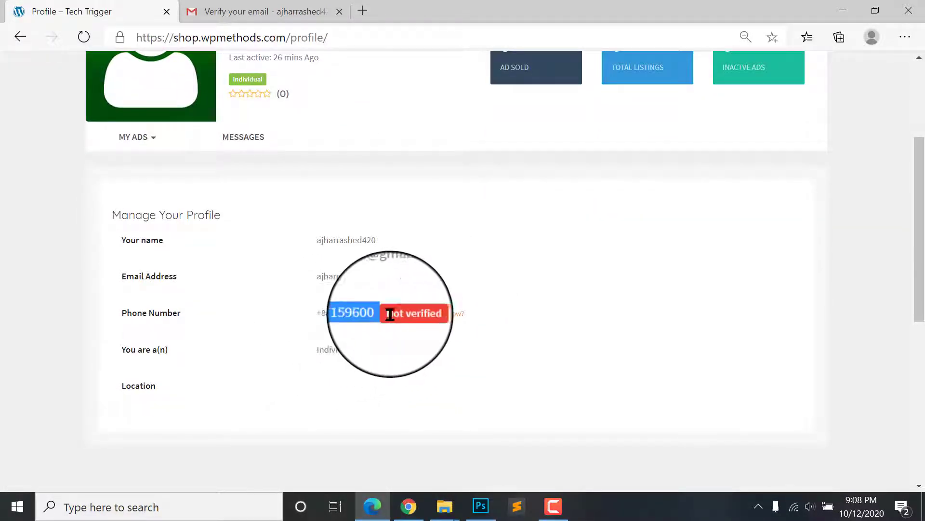
Open the Verify now? dialog and send a verification code to the phone number.
click(444, 305)
click(449, 318)
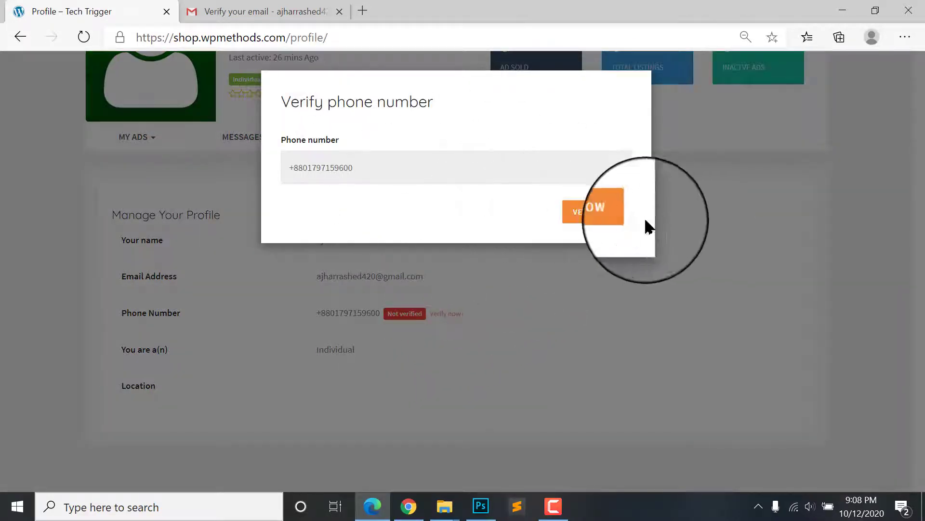
click(602, 213)
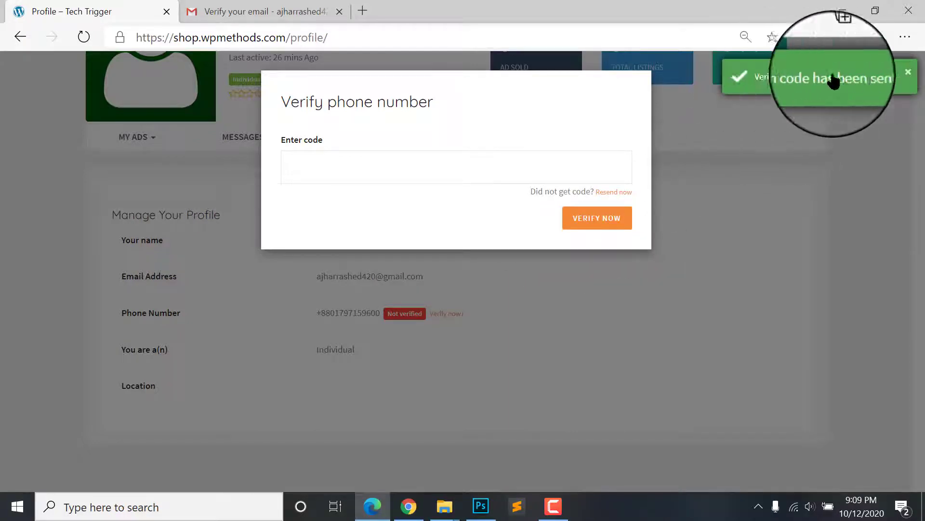
click(385, 159)
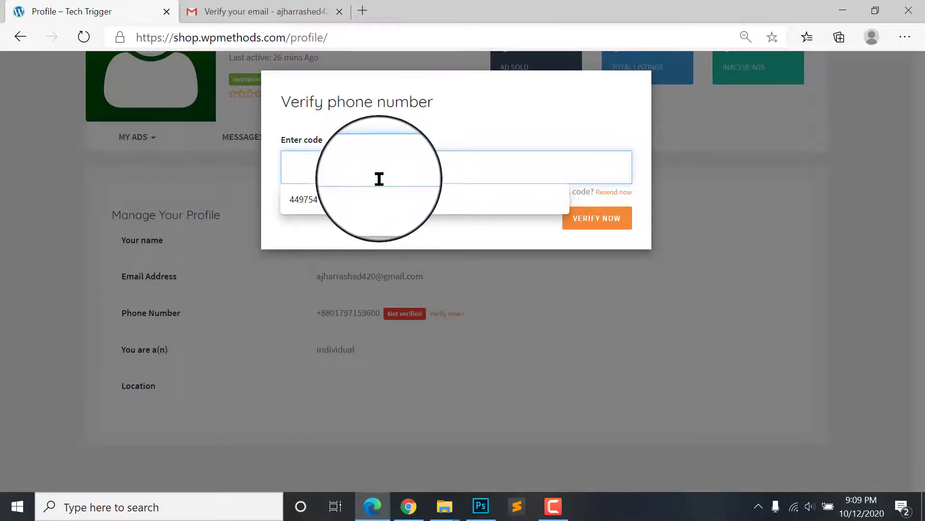
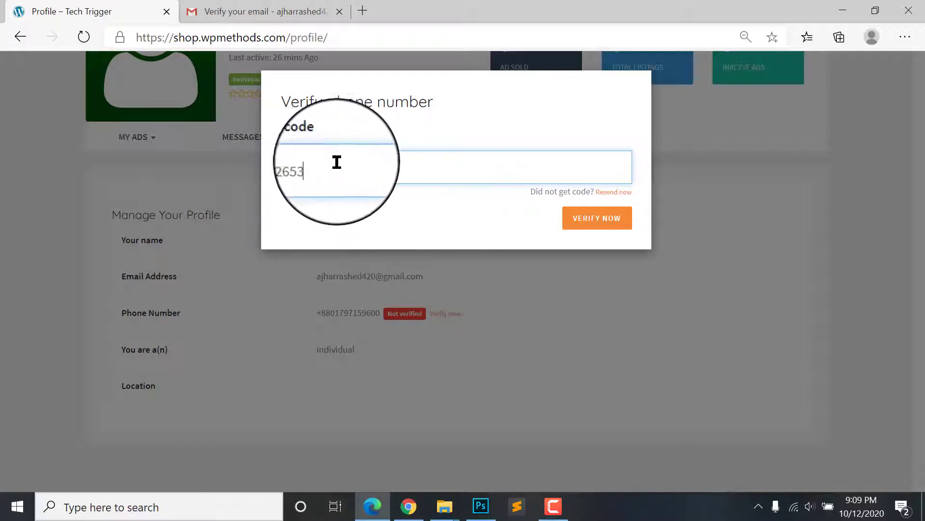
Enter the received SMS verification code and confirm the phone number shows Verified.
click(606, 221)
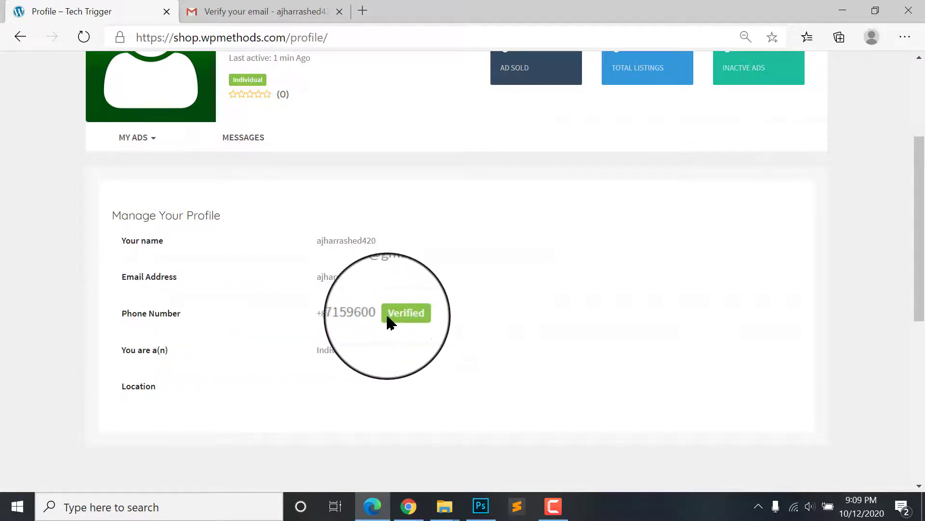
drag(386, 314, 412, 316)
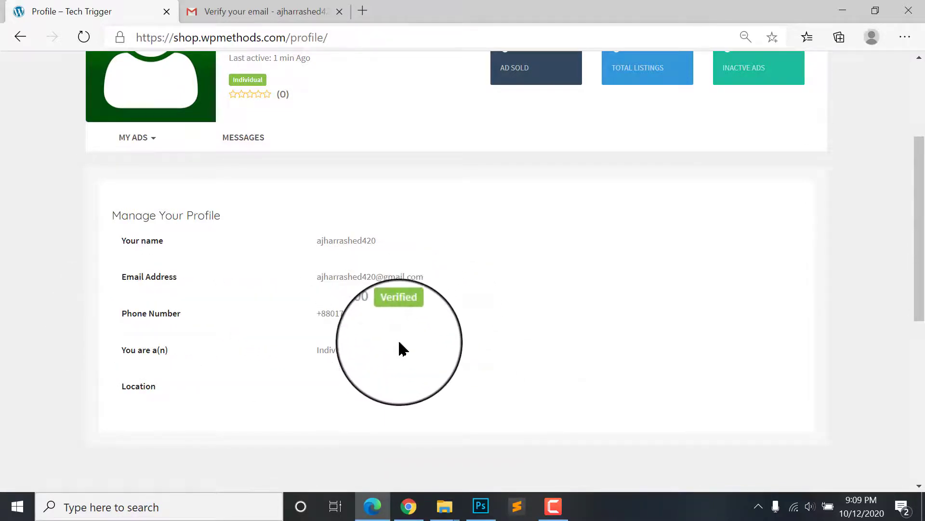
scroll(396, 348, up, 2)
scroll(376, 338, down, 1)
scroll(361, 325, up, 3)
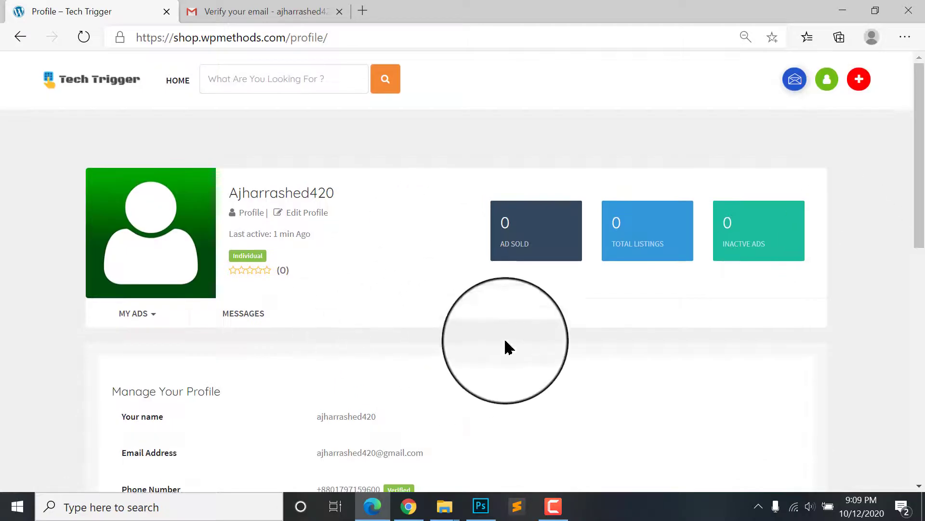
scroll(525, 338, down, 2)
scroll(477, 419, up, 2)
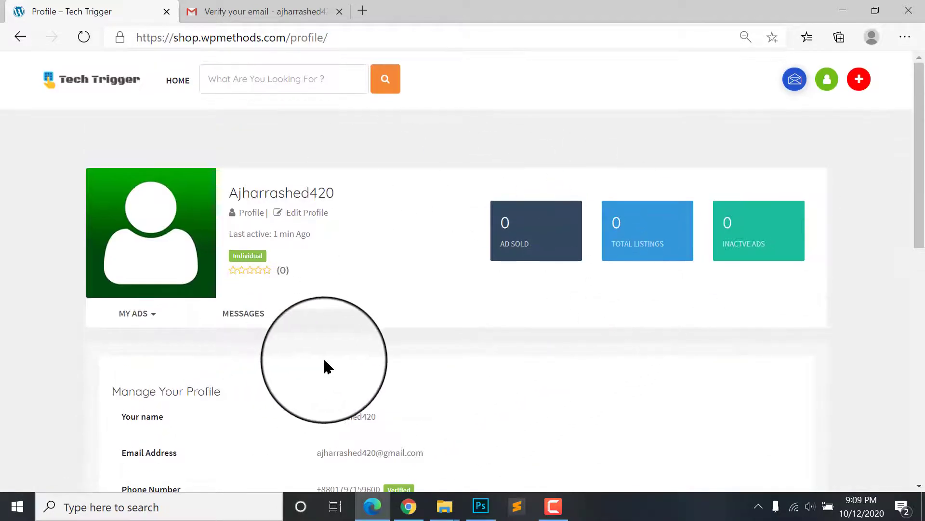